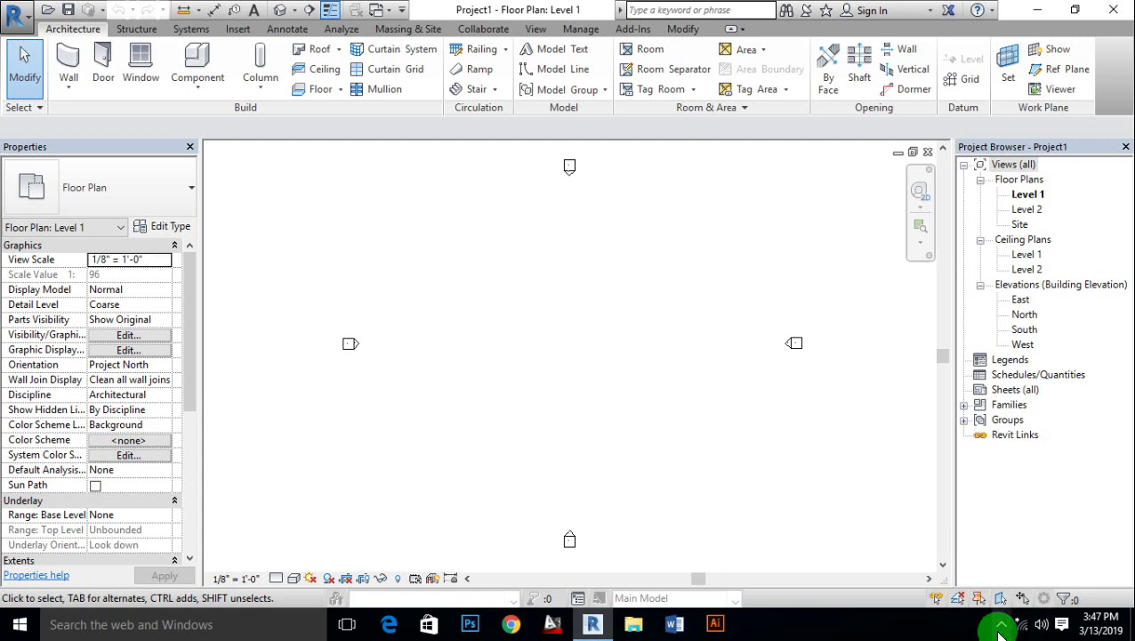
# Step: Draw a rectangle of walls on Level 1, then set its 9'-6" depth to 10'-0" for a 13'-0" by 10'-0" room
pyautogui.click(844, 520)
pyautogui.moveTo(671, 409); pyautogui.dragTo(655, 405, button='middle')
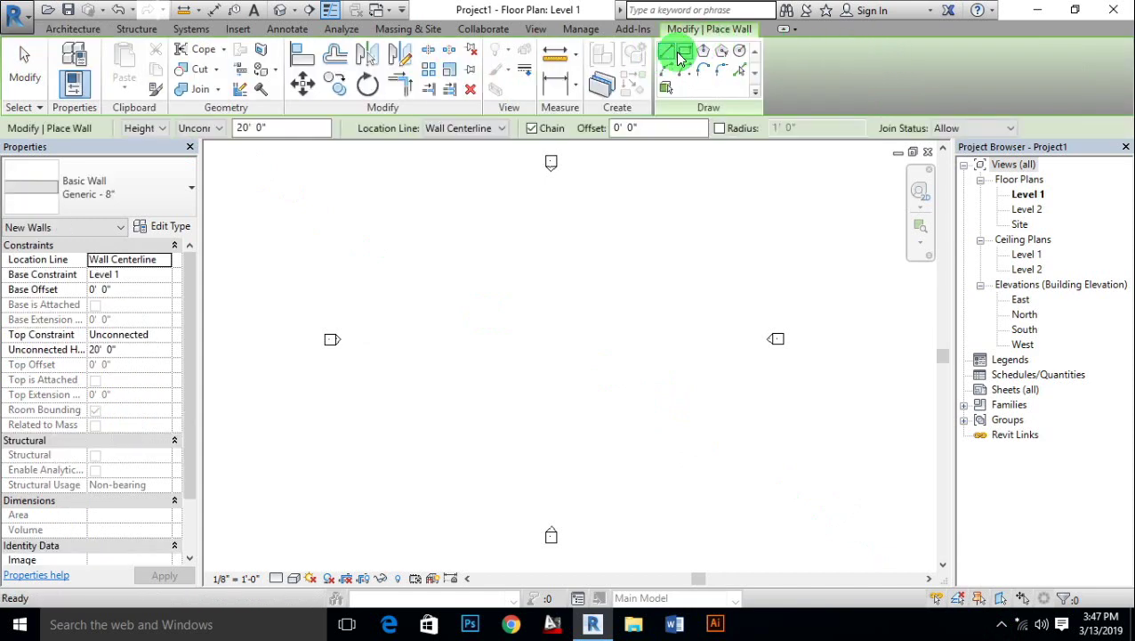
pyautogui.click(682, 54)
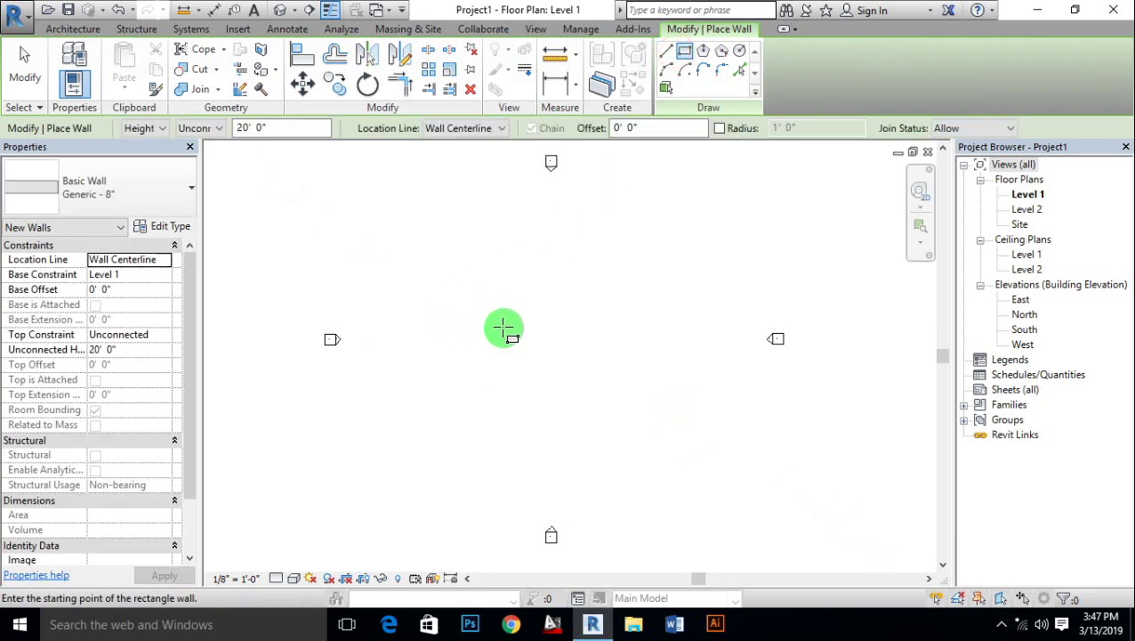
pyautogui.click(518, 287)
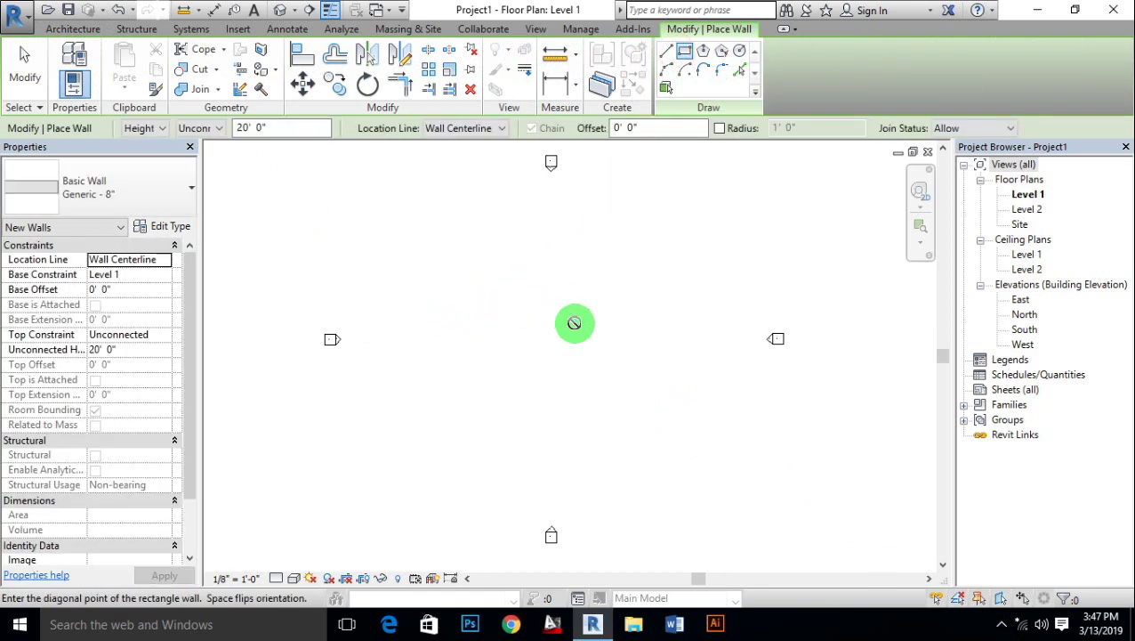
pyautogui.scroll(1, 574, 319)
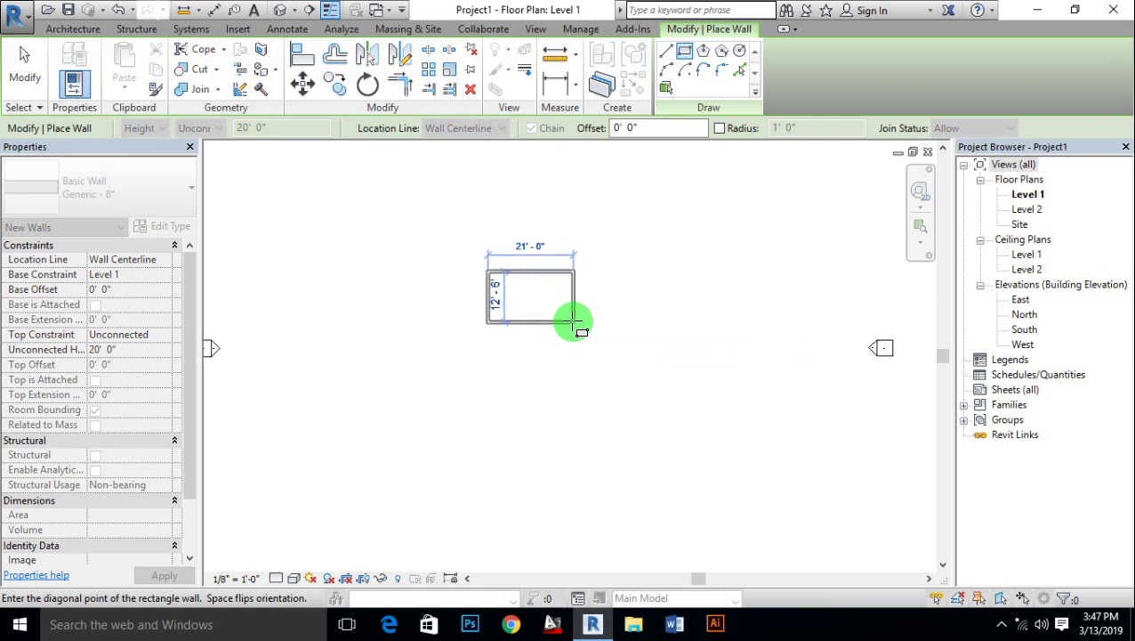
pyautogui.scroll(1, 565, 313)
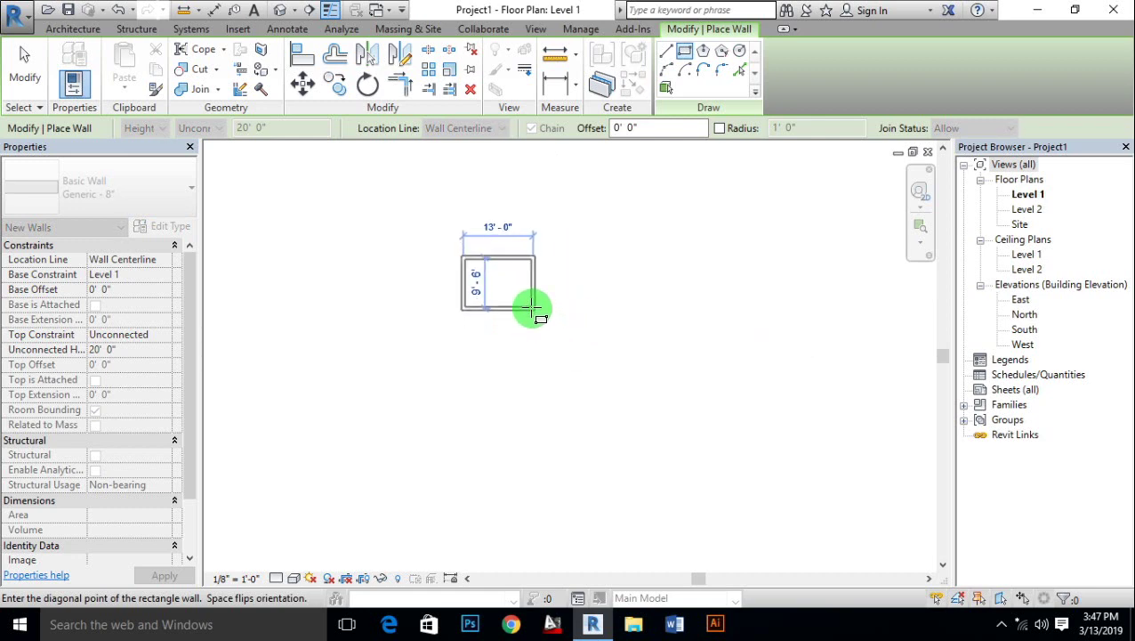
pyautogui.click(534, 309)
pyautogui.scroll(1, 490, 285)
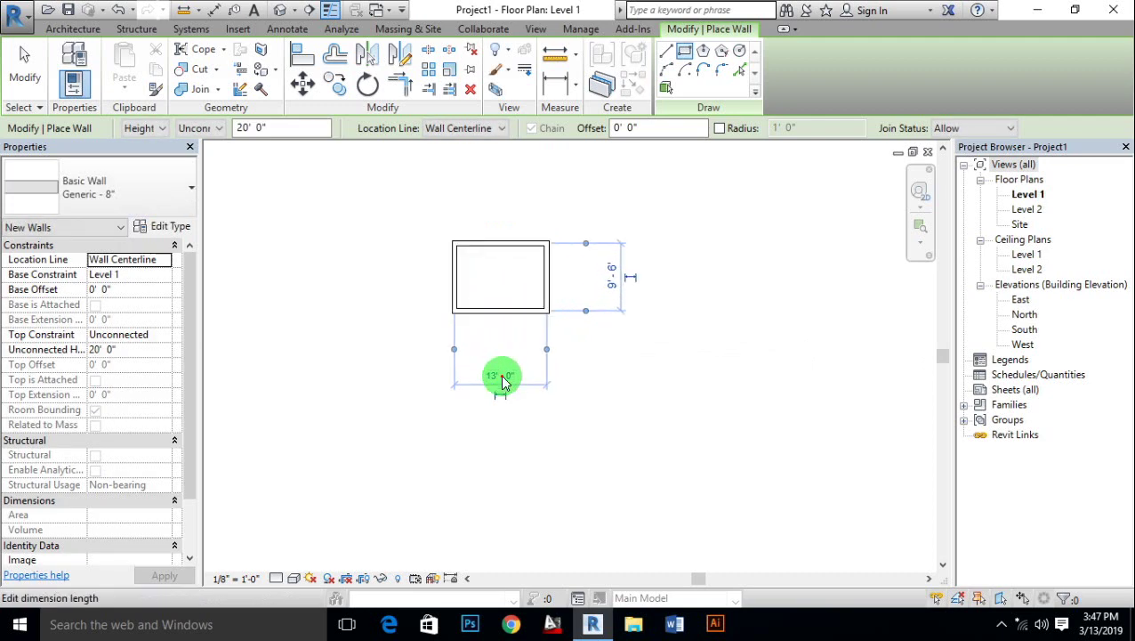
pyautogui.click(605, 279)
pyautogui.write("10'")
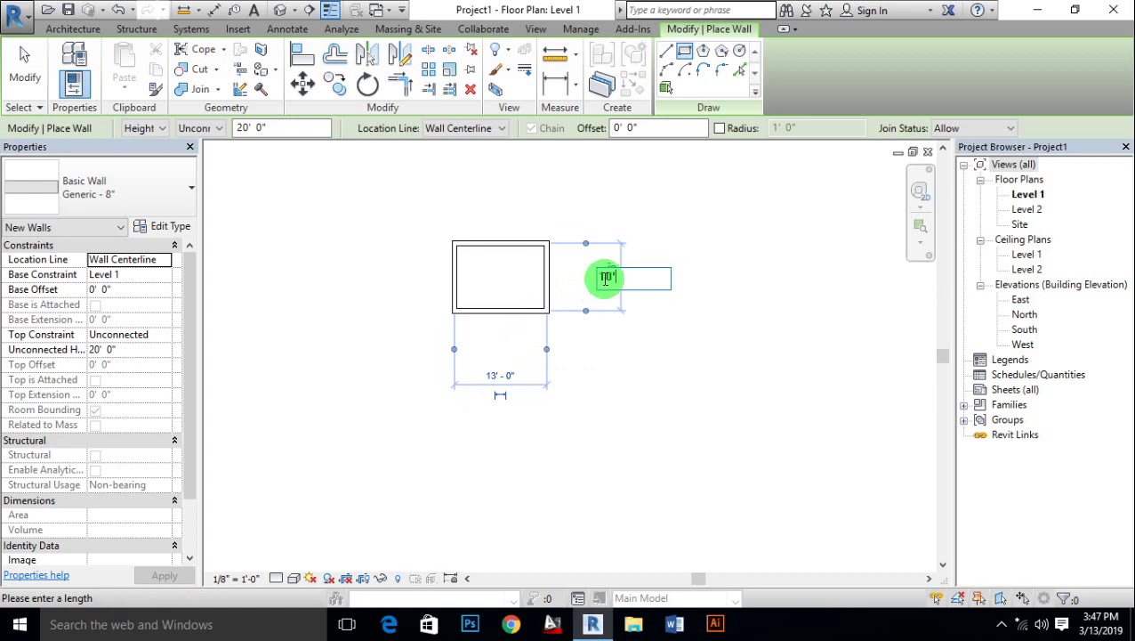
pyautogui.press('Return')
pyautogui.click(25, 76)
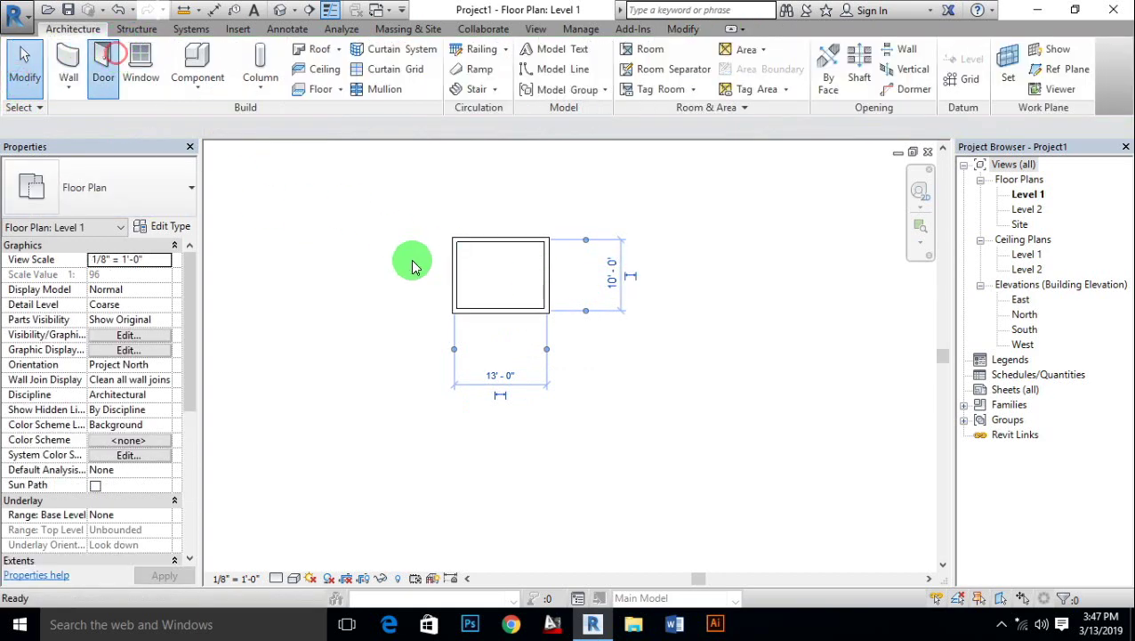
# Step: Place a door low on the left wall, then load a Casement 3x3 with Trim window and centre it in the bottom wall
pyautogui.click(470, 302)
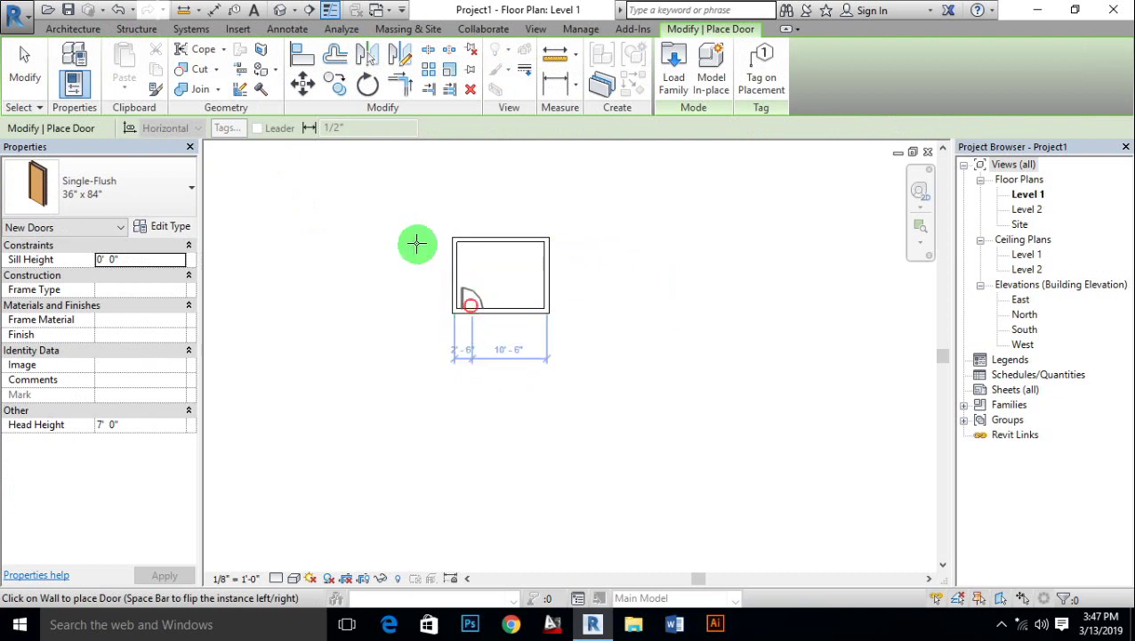
pyautogui.click(31, 72)
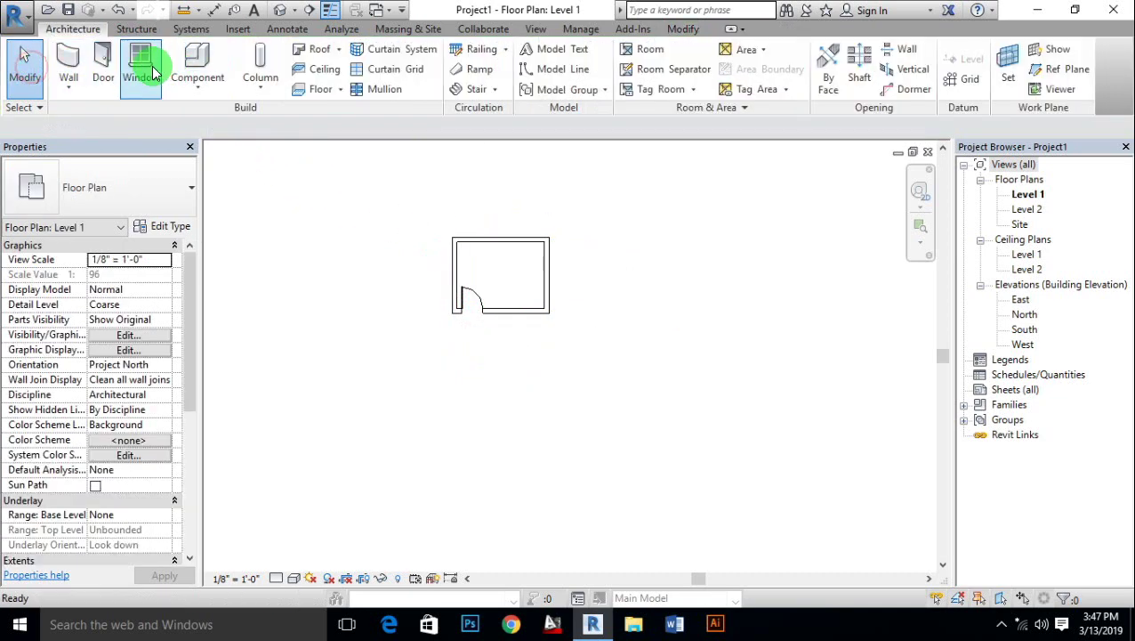
pyautogui.click(140, 70)
pyautogui.click(674, 66)
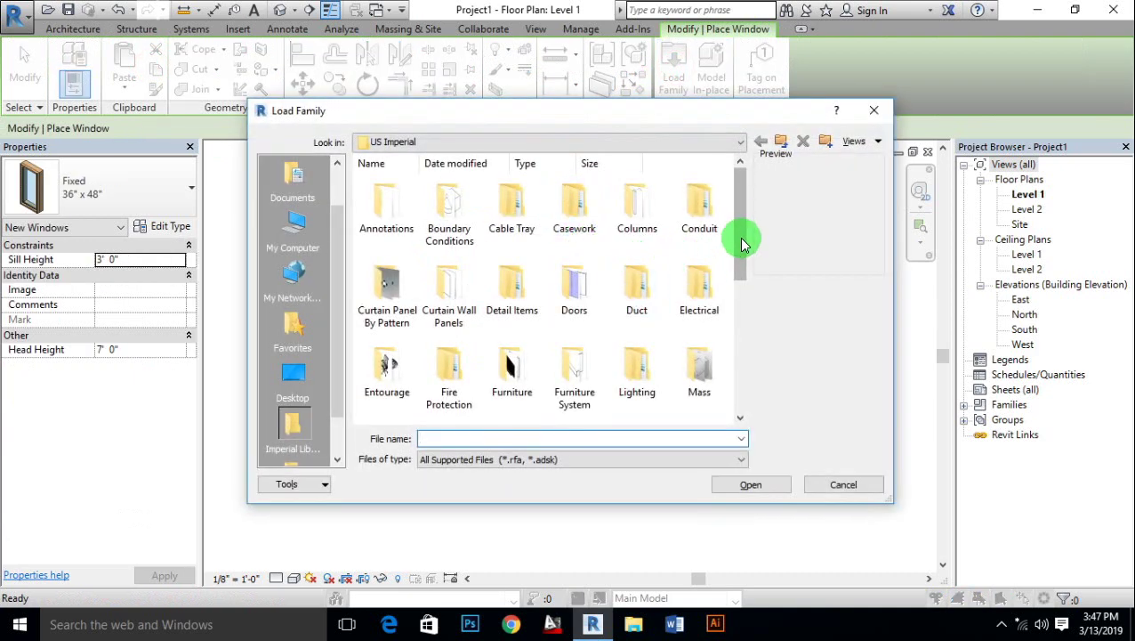
pyautogui.moveTo(741, 237); pyautogui.dragTo(733, 360)
pyautogui.doubleClick(520, 405)
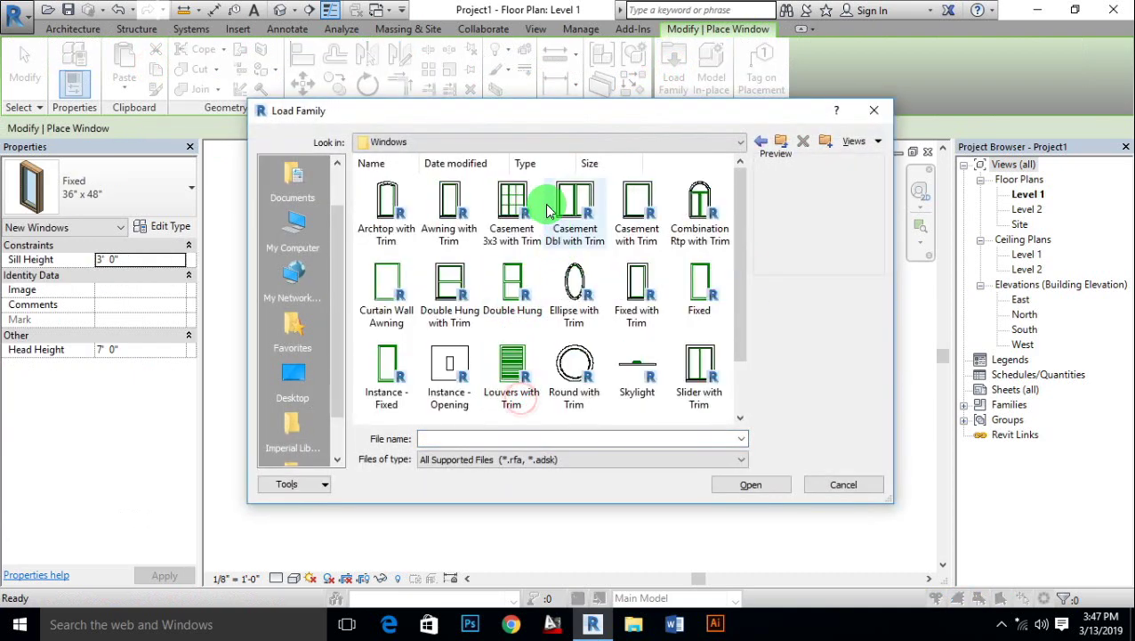
pyautogui.click(514, 211)
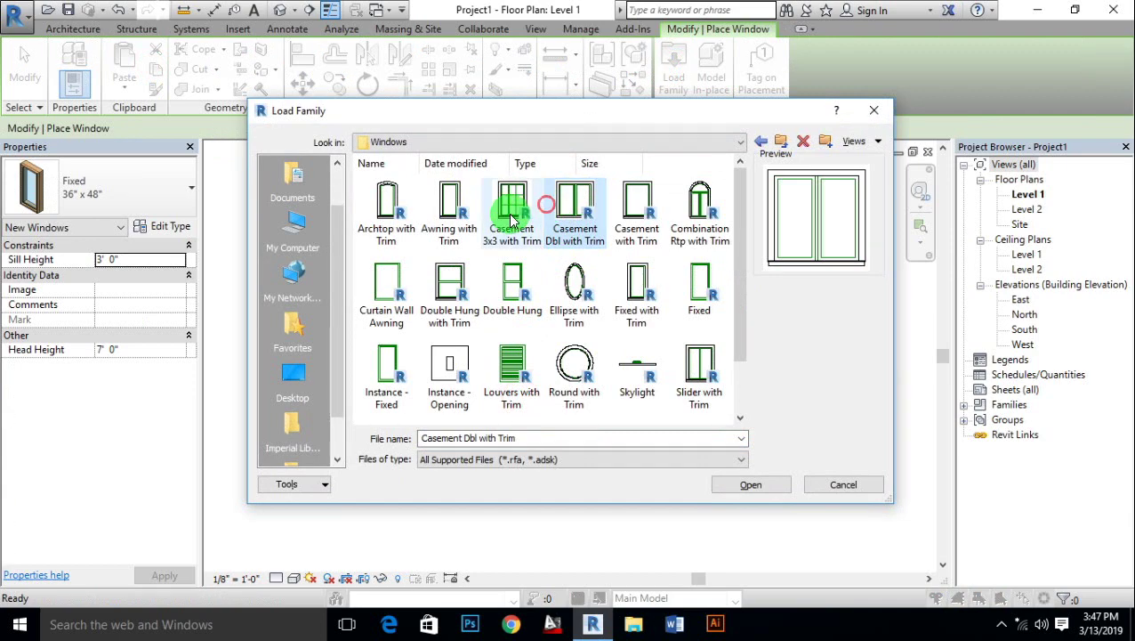
pyautogui.click(740, 482)
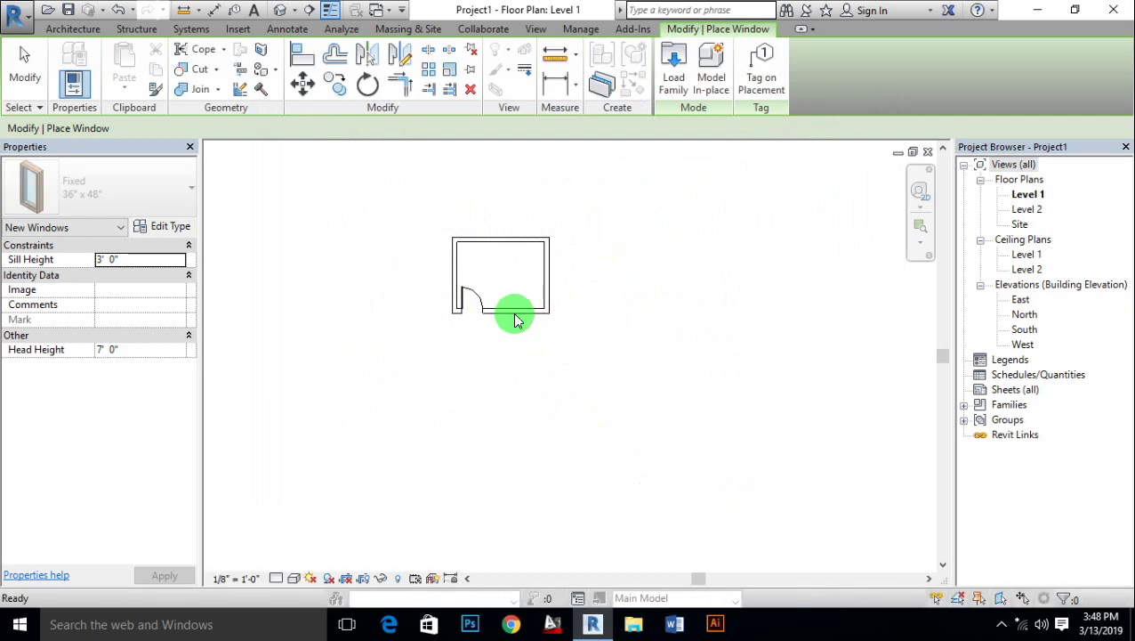
pyautogui.click(512, 319)
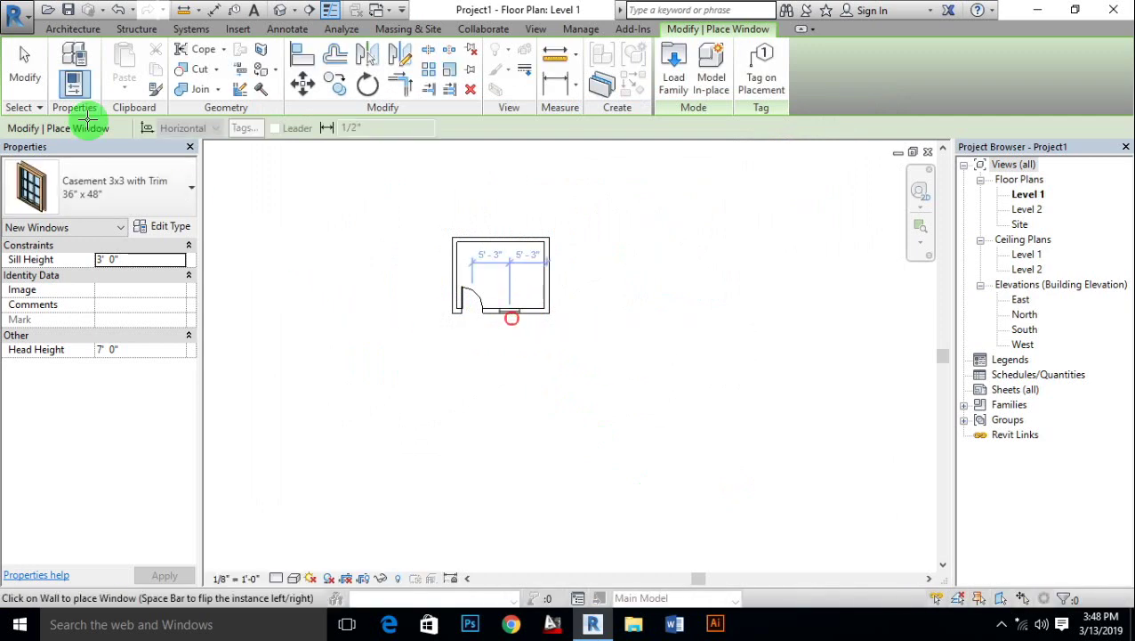
pyautogui.click(40, 61)
# Step: Open the Level 2 floor plan and start a Roof by Footprint sketch
pyautogui.click(1030, 208)
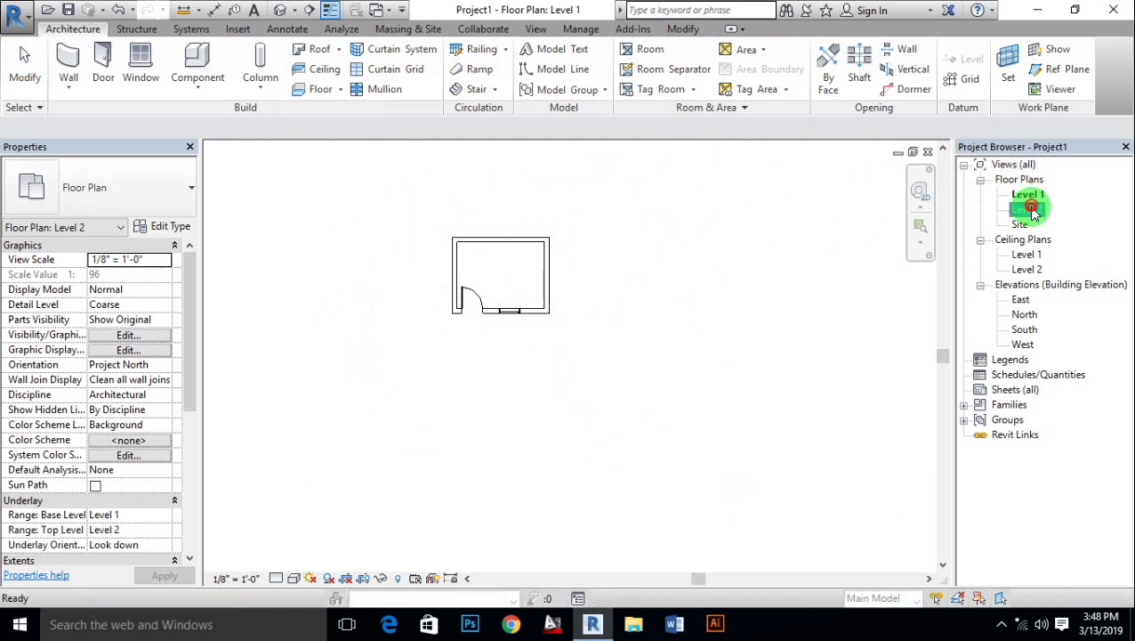
pyautogui.doubleClick(1031, 209)
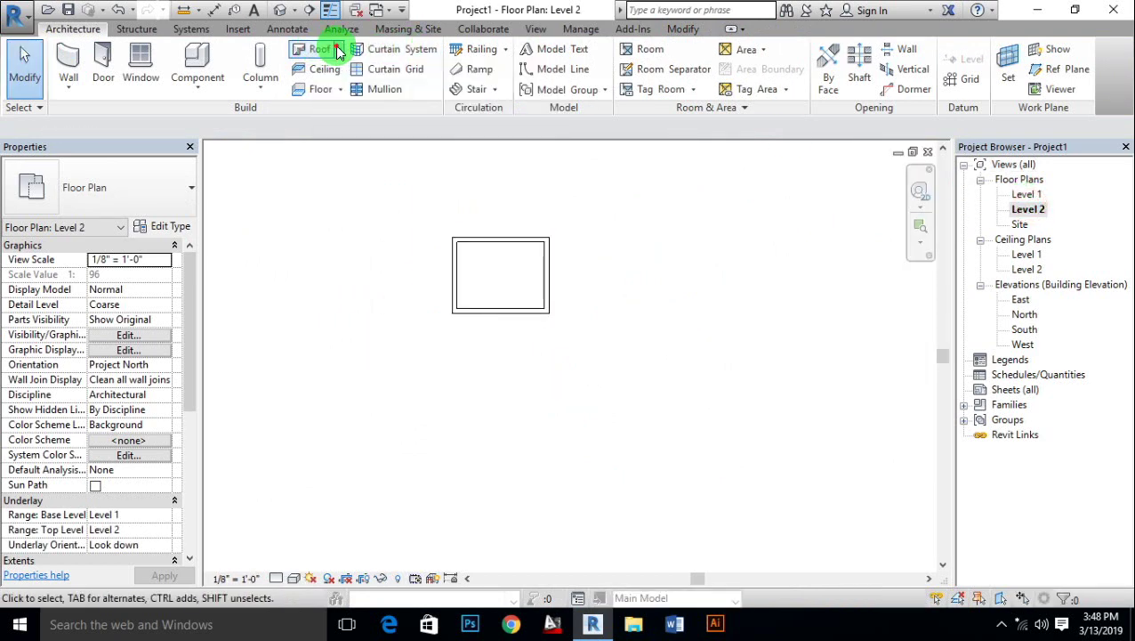
pyautogui.click(338, 51)
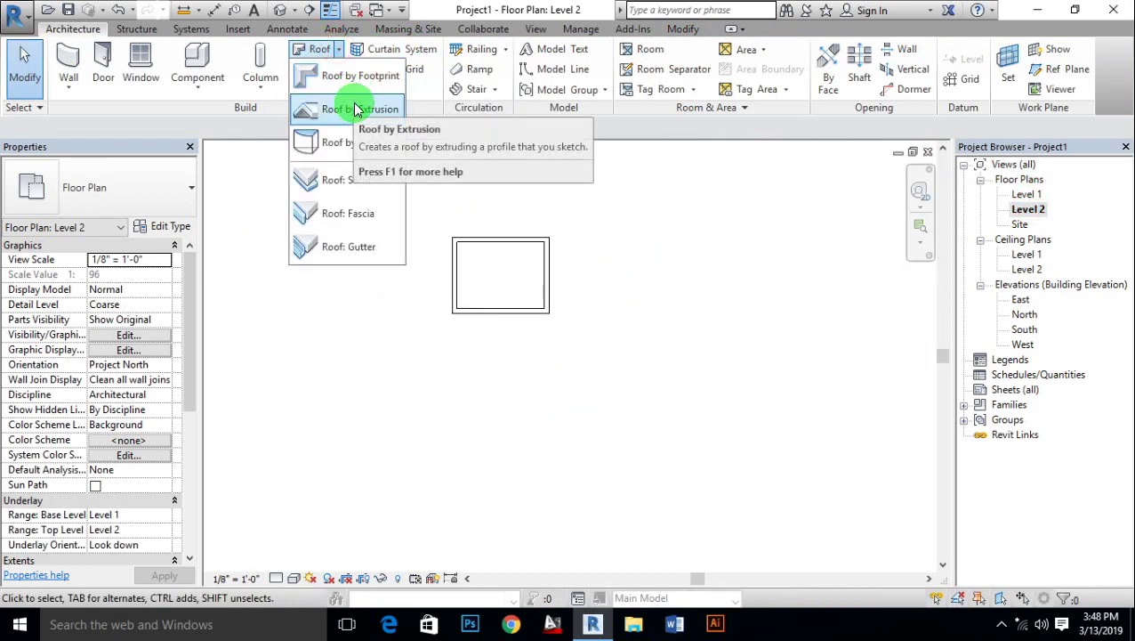
pyautogui.click(356, 76)
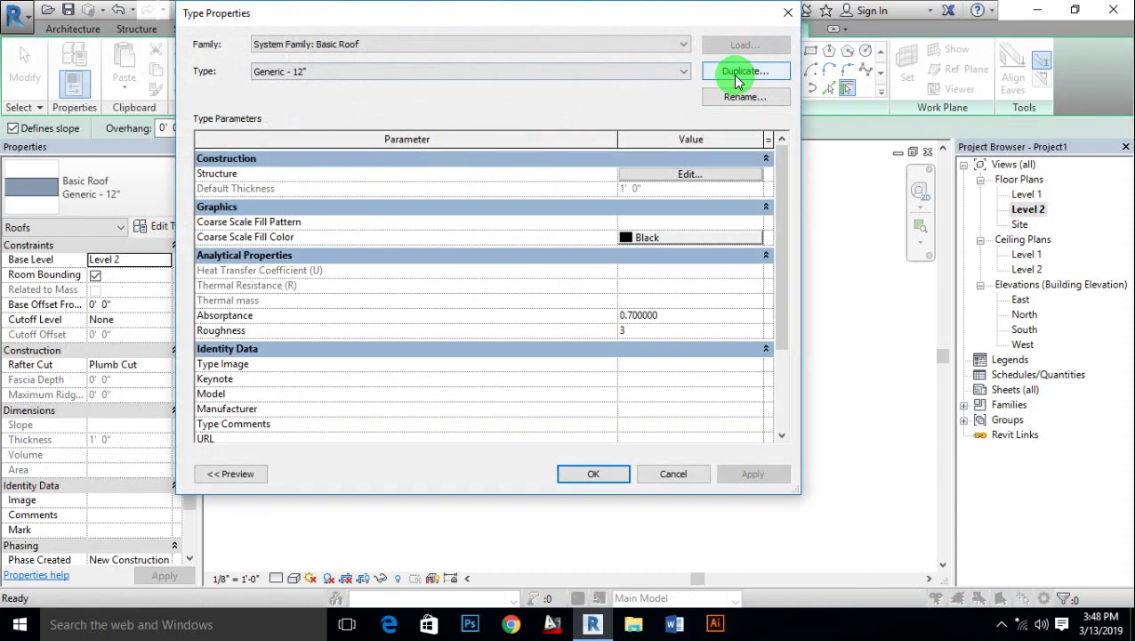
# Step: Duplicate the roof type as roof-6" with a 6" thick structure layer
pyautogui.click(744, 71)
pyautogui.write('roof-6')
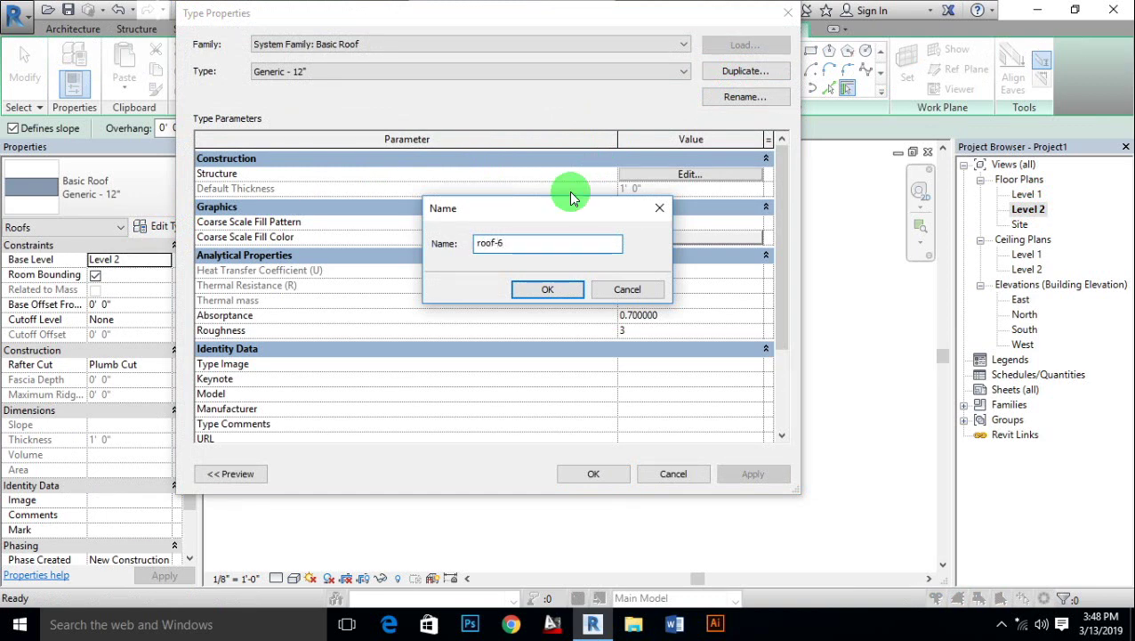
pyautogui.write('"')
pyautogui.press('Return')
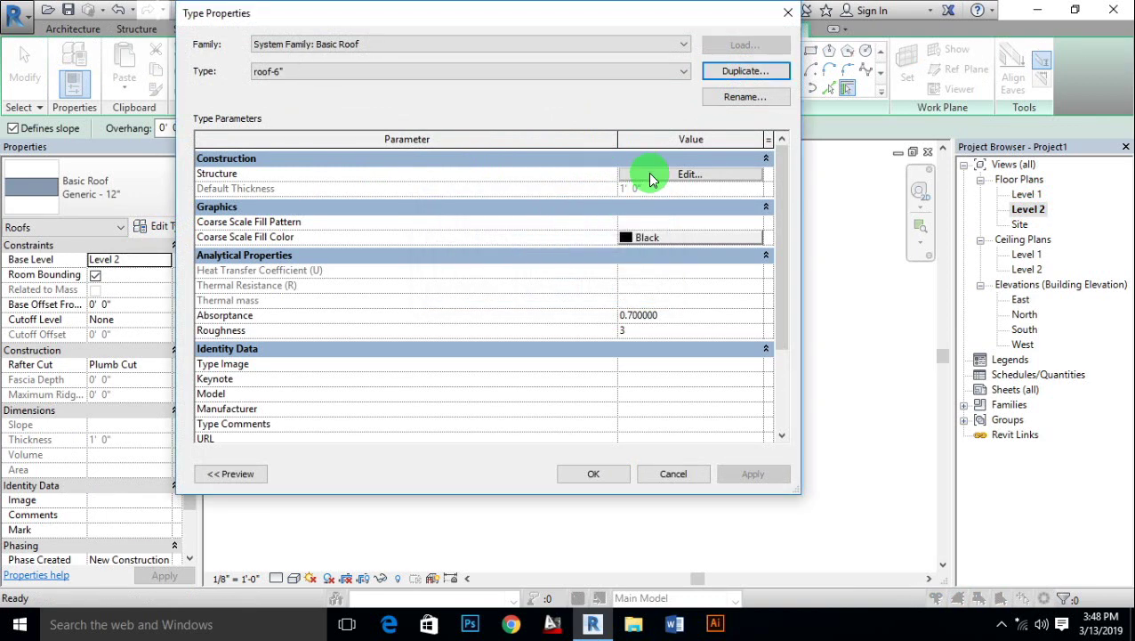
pyautogui.click(659, 175)
pyautogui.click(558, 174)
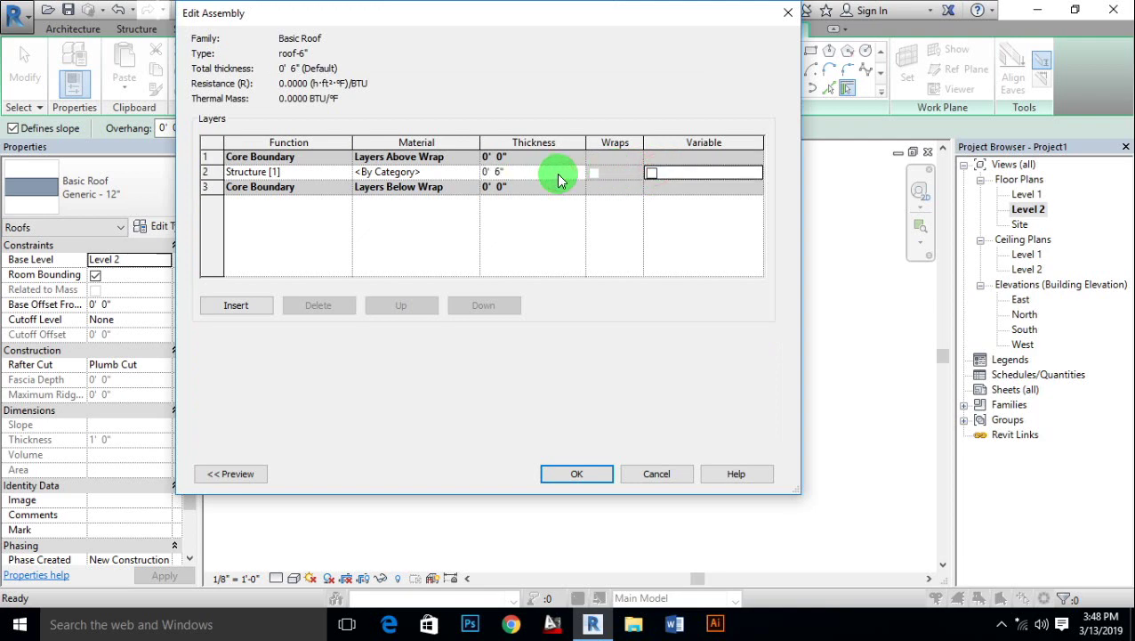
pyautogui.click(583, 468)
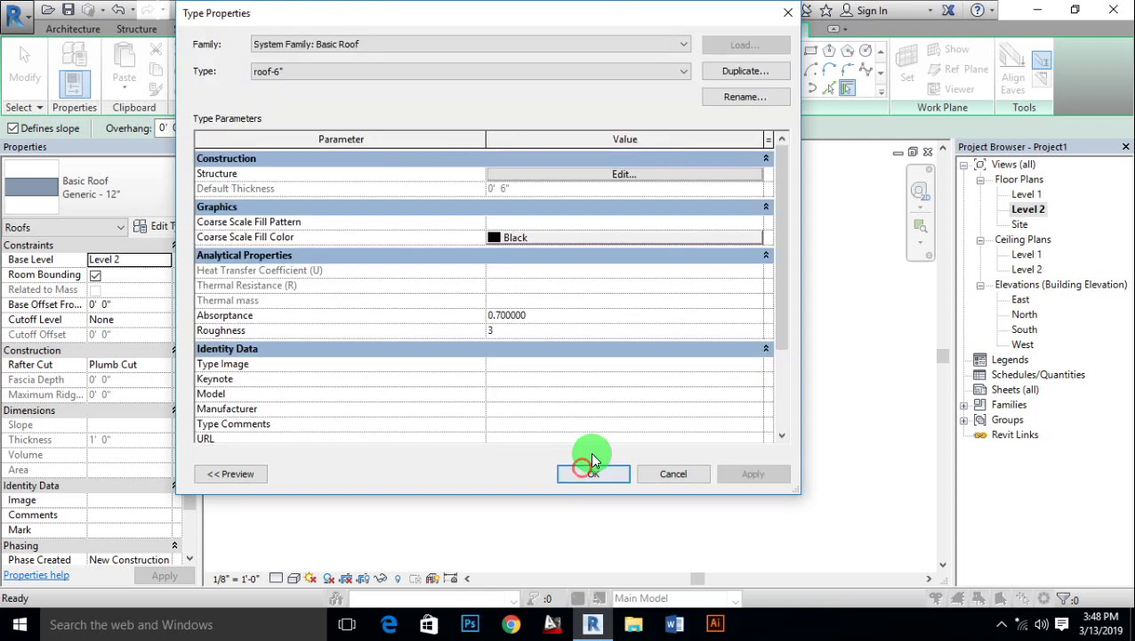
pyautogui.click(591, 477)
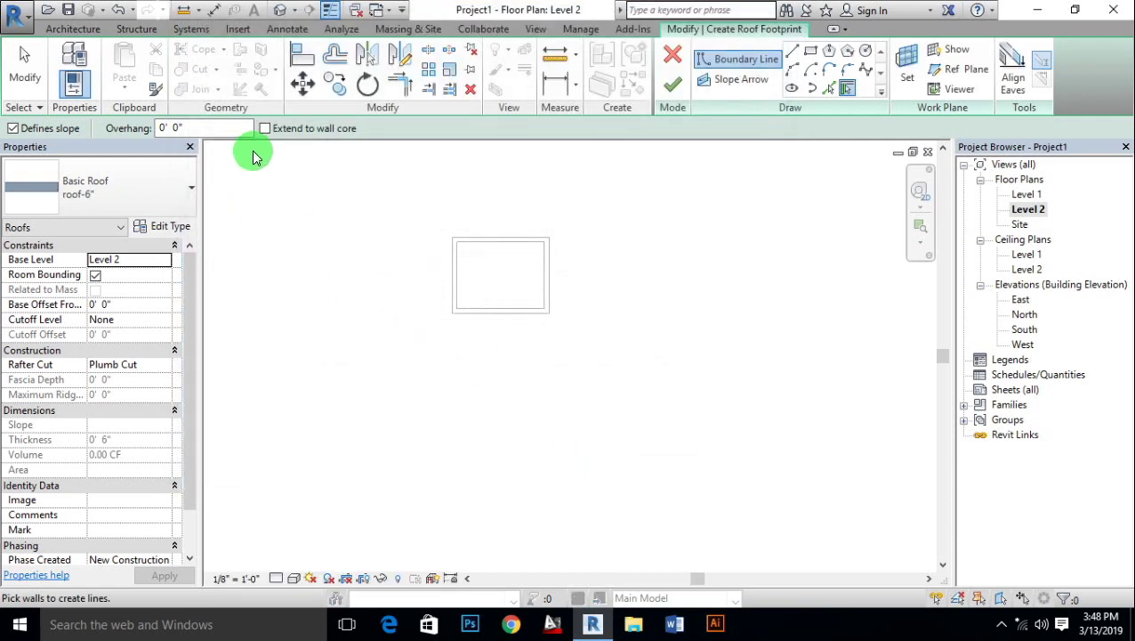
# Step: Set a 1' 6" overhang and outline the roof along the whole chain of walls
pyautogui.click(224, 130)
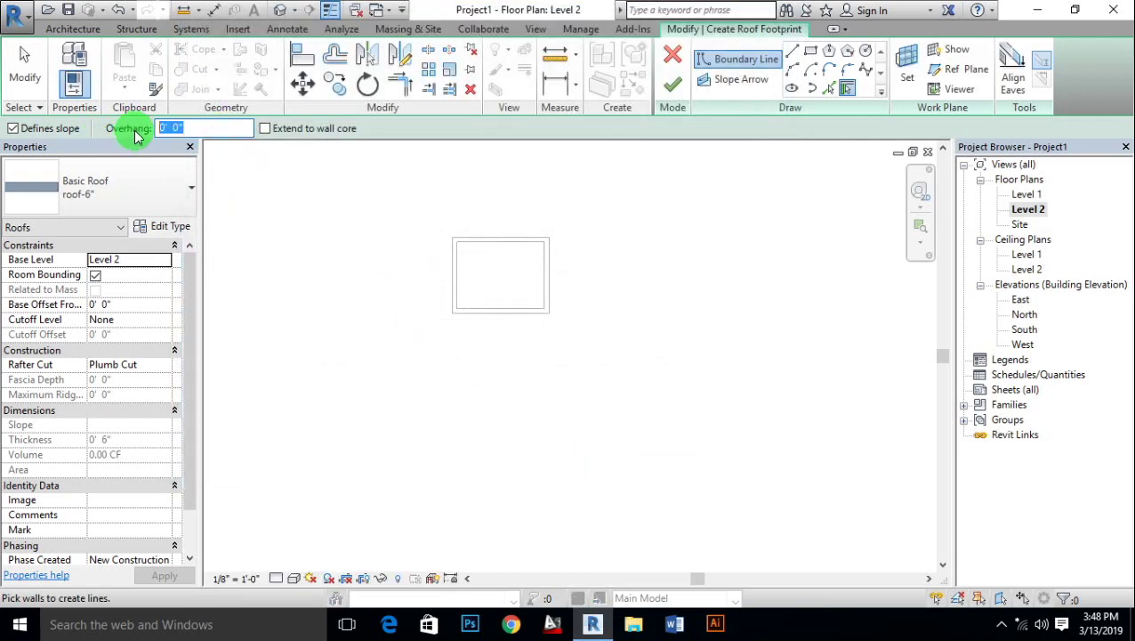
pyautogui.write("1'6")
pyautogui.press('Return')
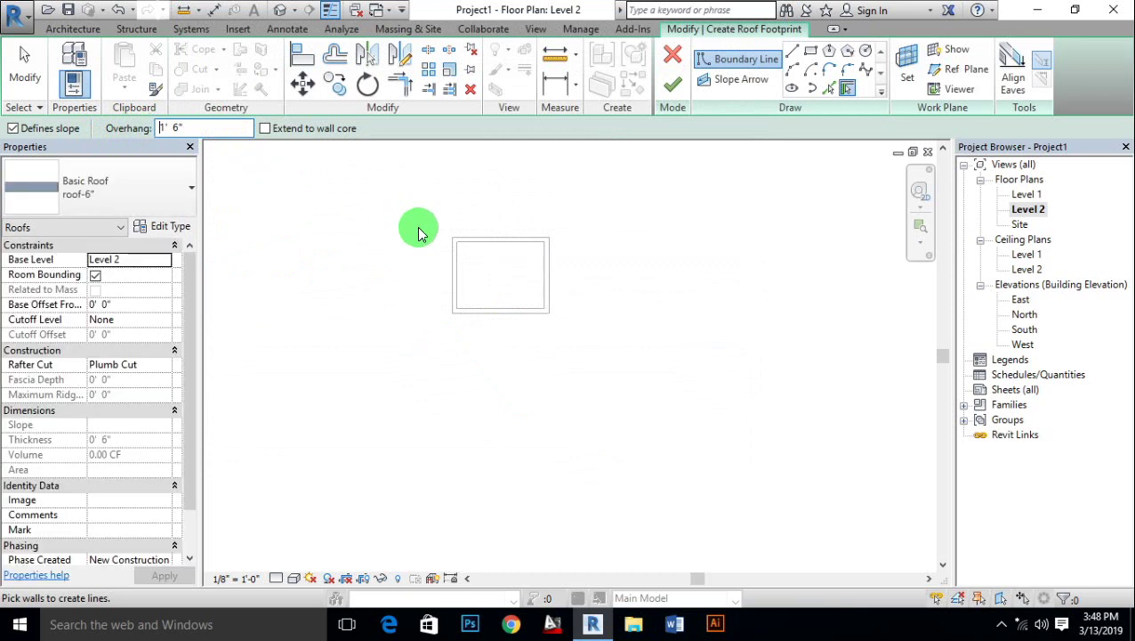
pyautogui.click(451, 259)
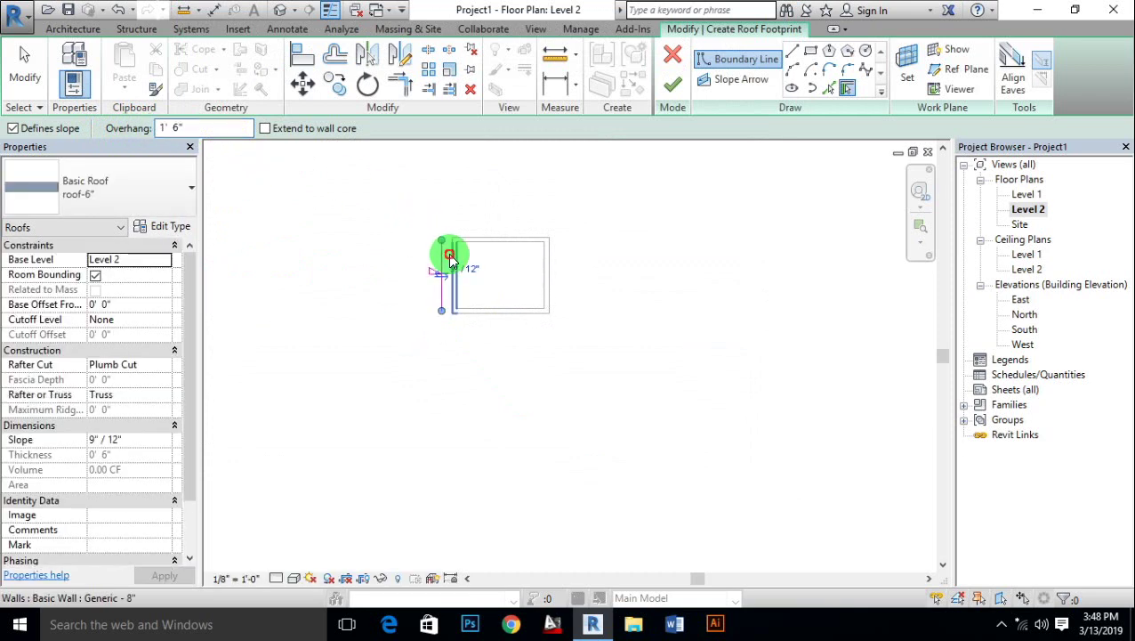
pyautogui.click(476, 238)
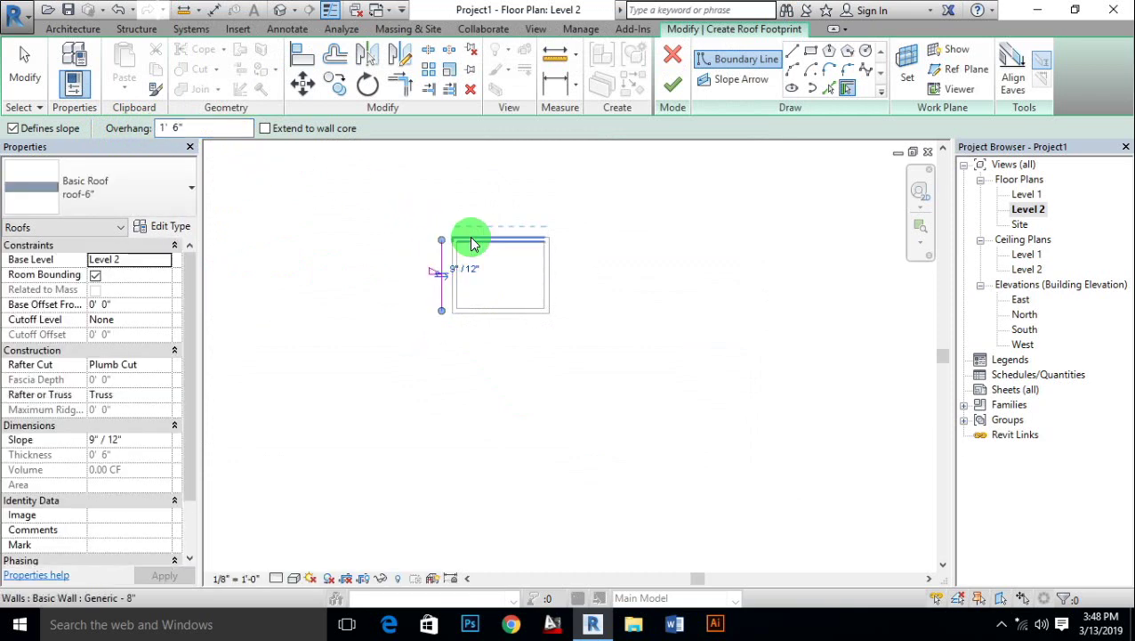
pyautogui.click(549, 269)
pyautogui.click(520, 315)
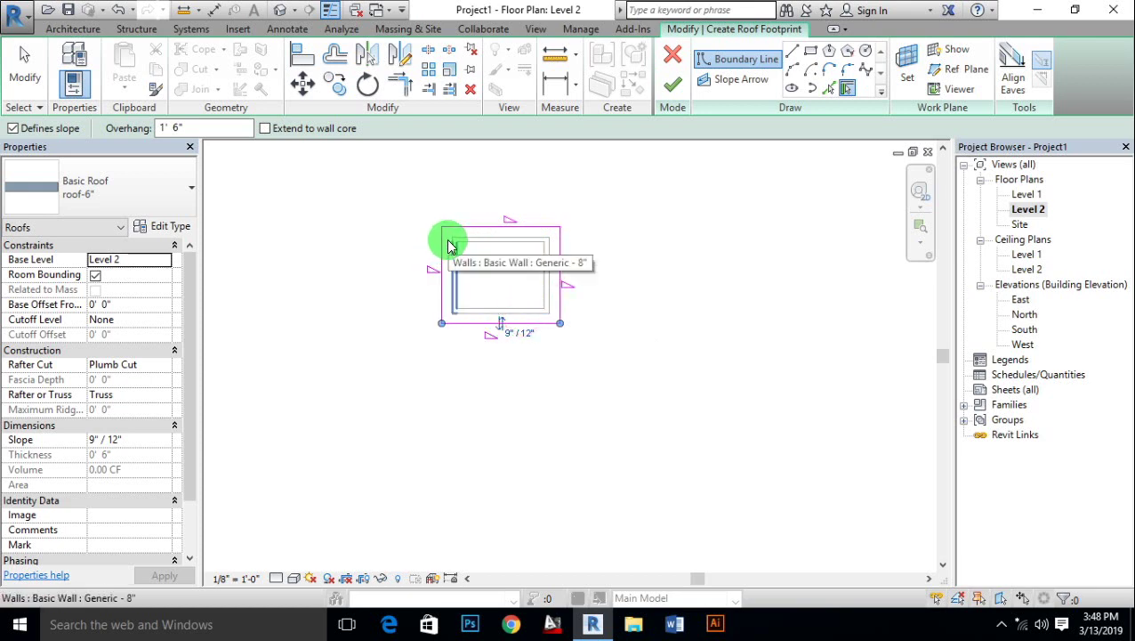
pyautogui.hotkey('ctrl', 'z')
pyautogui.hotkey('ctrl', 'z')
pyautogui.hotkey('ctrl', 'z')
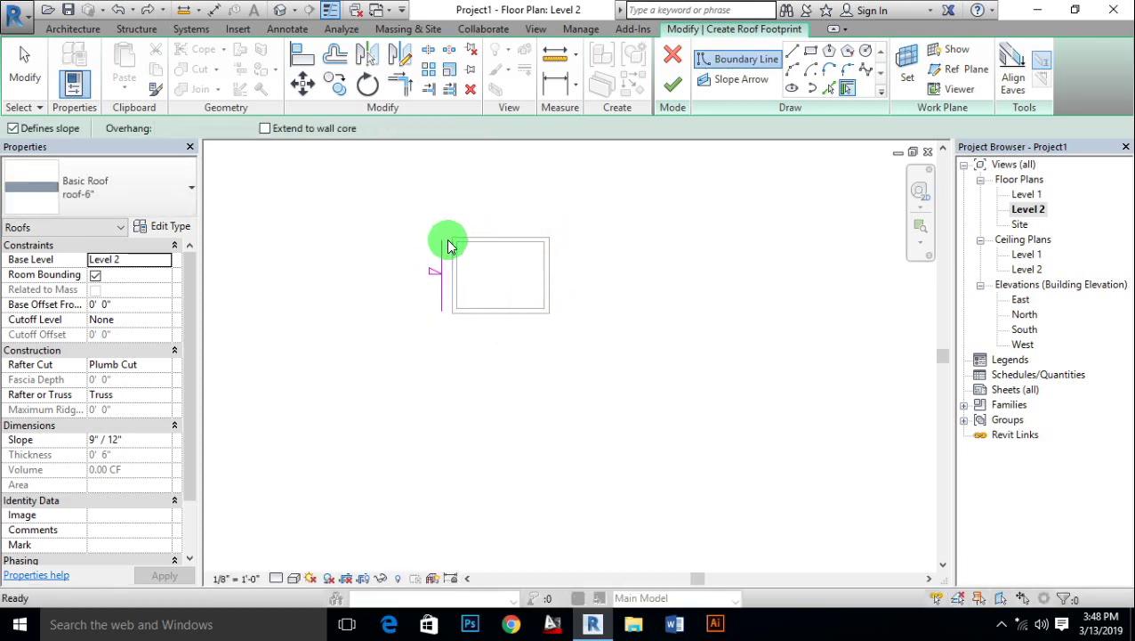
pyautogui.hotkey('ctrl', 'z')
pyautogui.press('Tab')
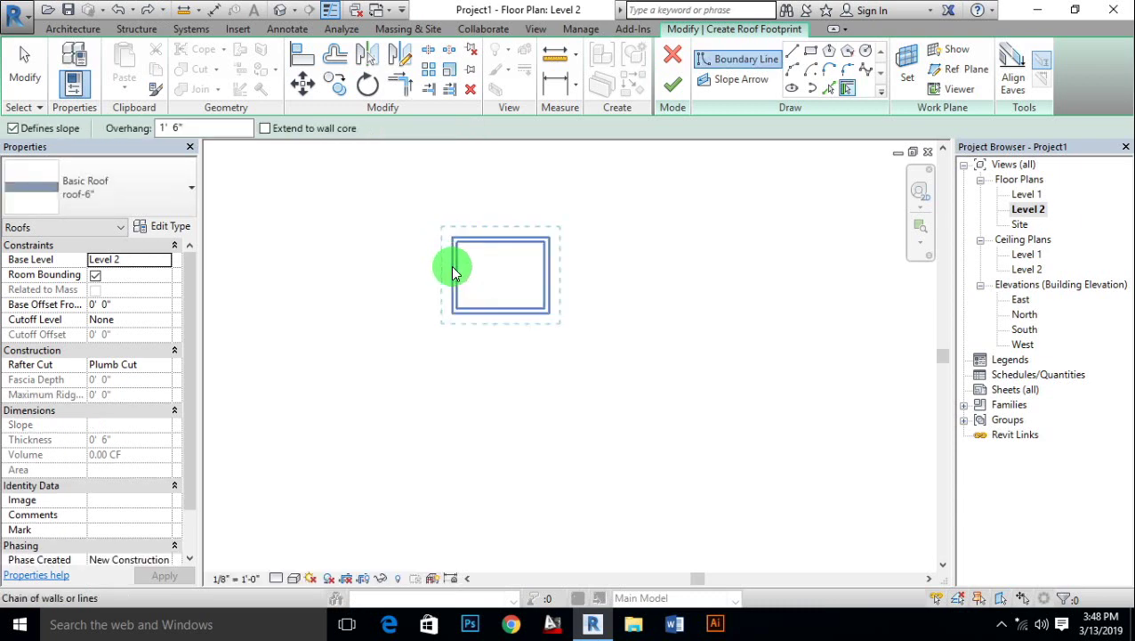
pyautogui.click(452, 267)
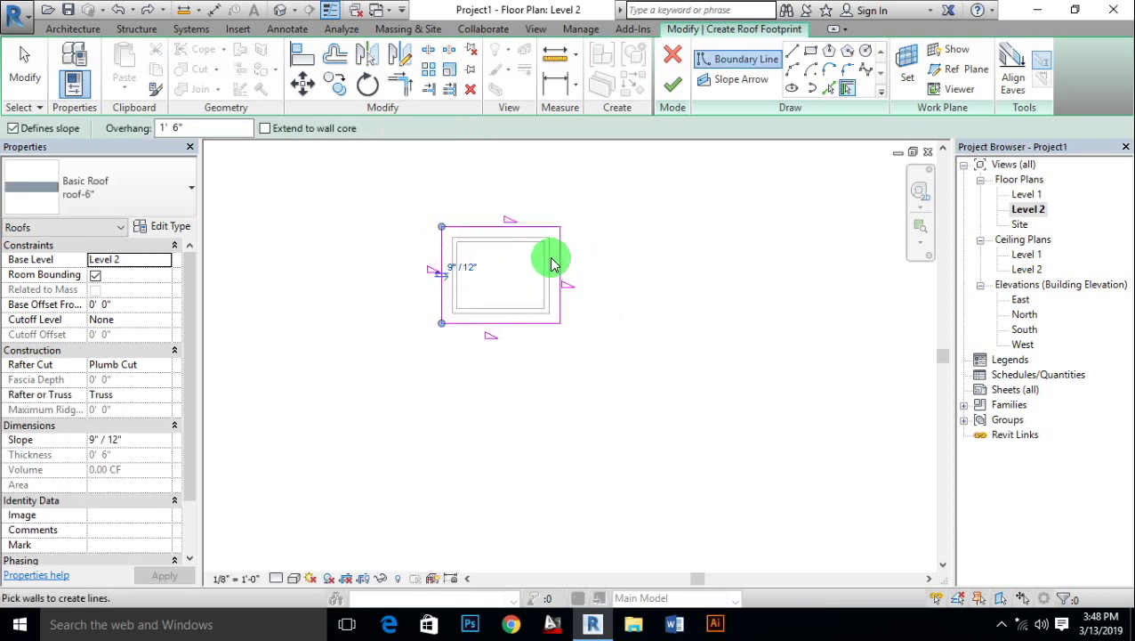
# Step: Clear Defines Slope on the left and right edges and finish the roof sketch
pyautogui.press('Escape')
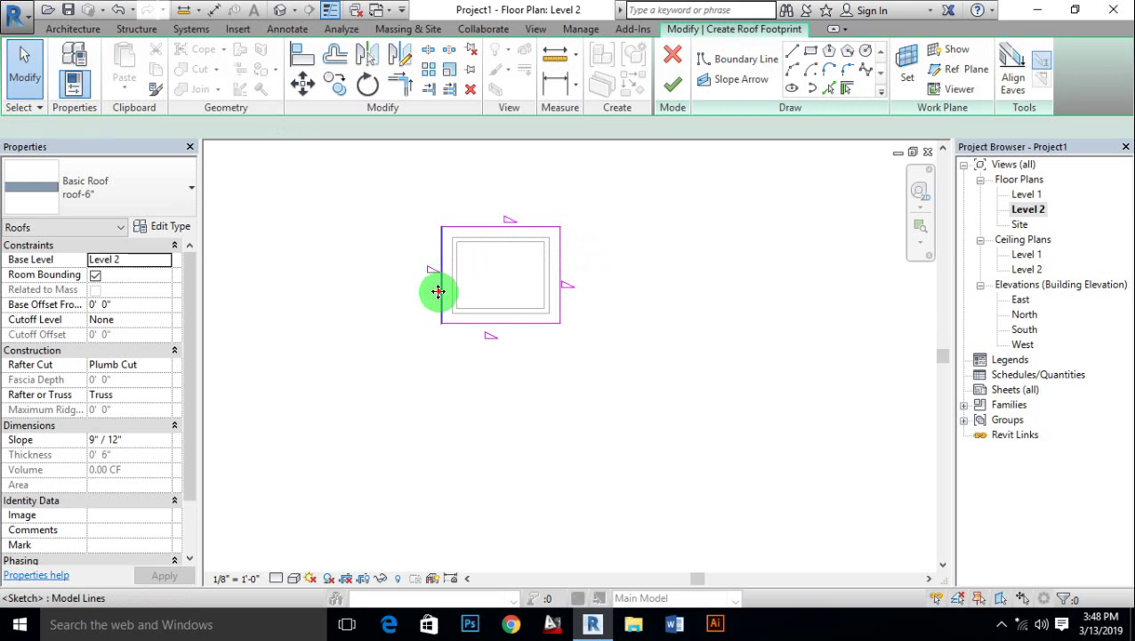
pyautogui.click(439, 291)
pyautogui.click(375, 129)
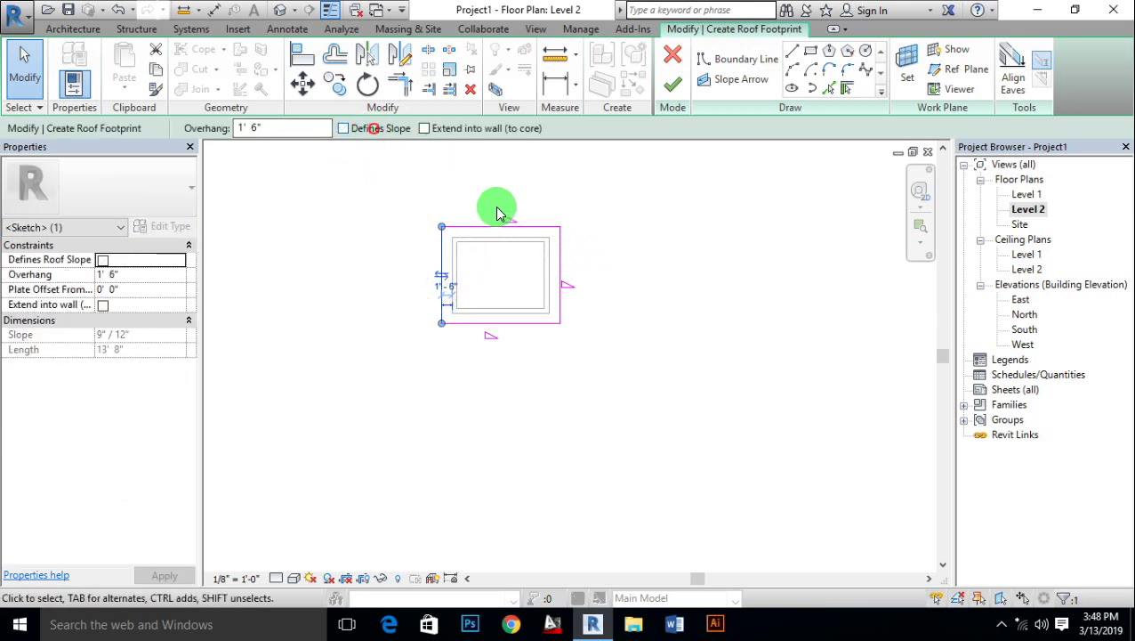
pyautogui.click(562, 250)
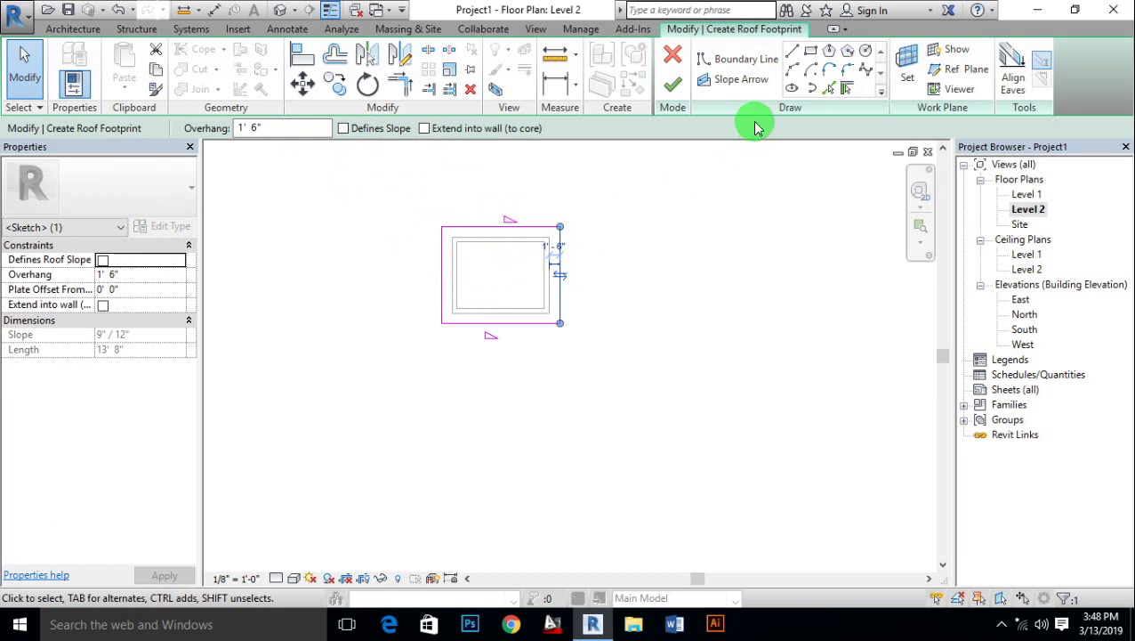
pyautogui.click(672, 86)
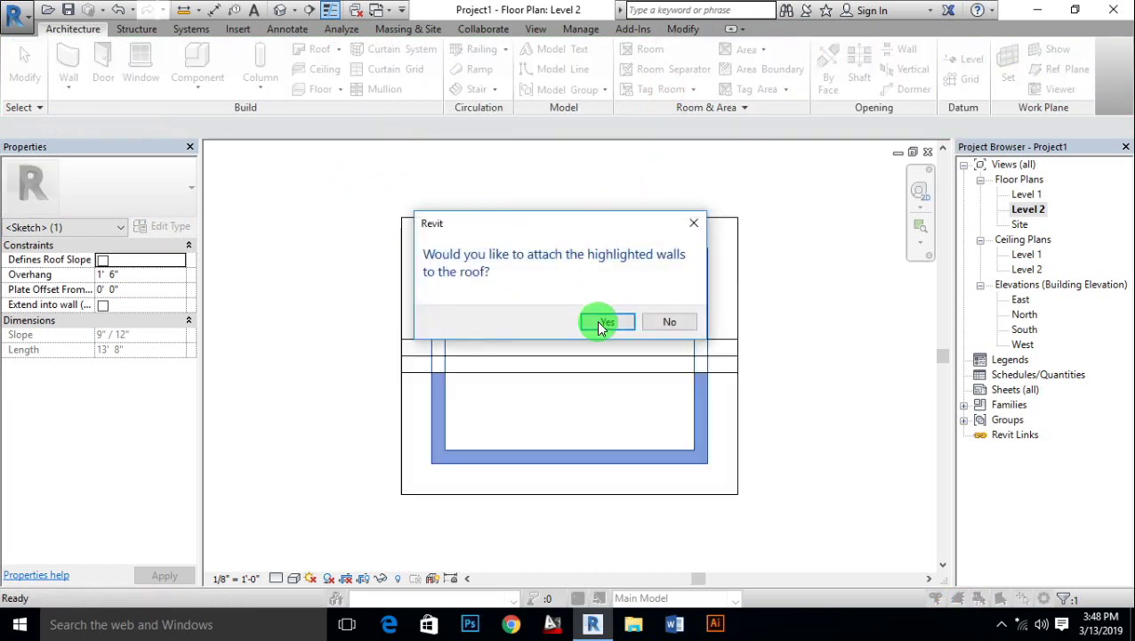
# Step: Attach the walls to the roof and set slope units to decimal degrees with the ° symbol
pyautogui.click(598, 322)
pyautogui.scroll(-5, 432, 204)
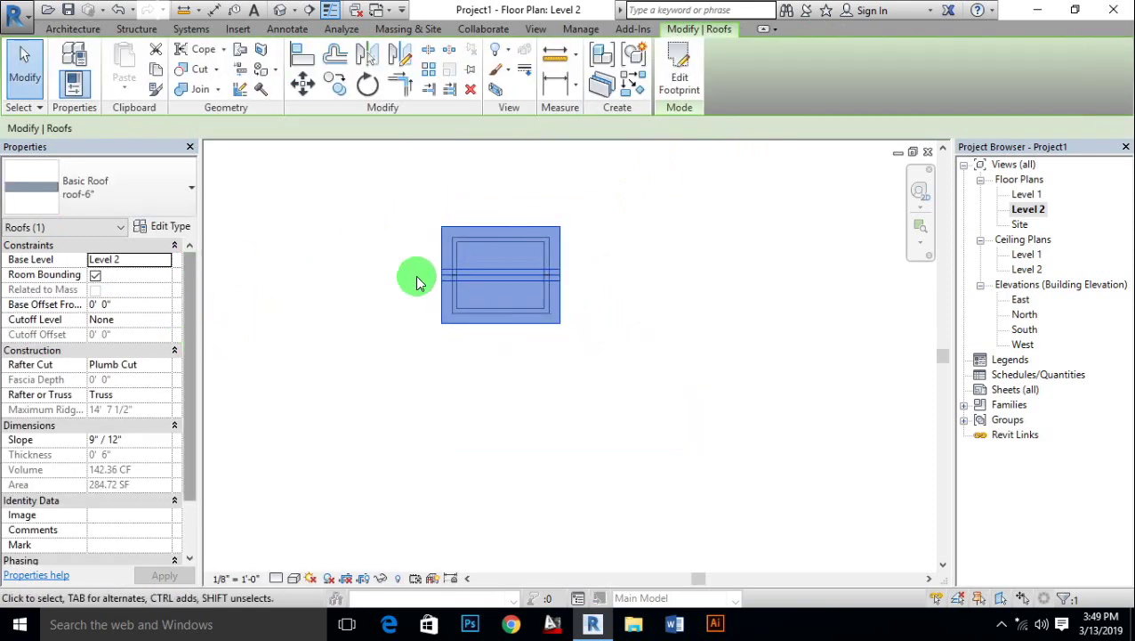
pyautogui.press('u')
pyautogui.press('n')
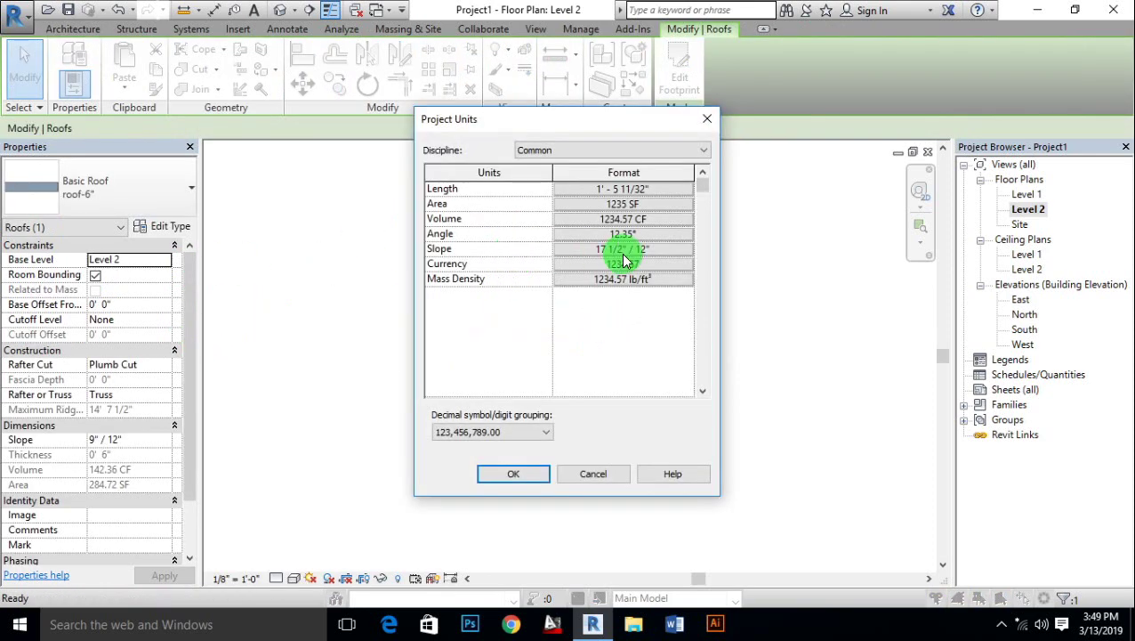
pyautogui.click(625, 249)
pyautogui.click(579, 219)
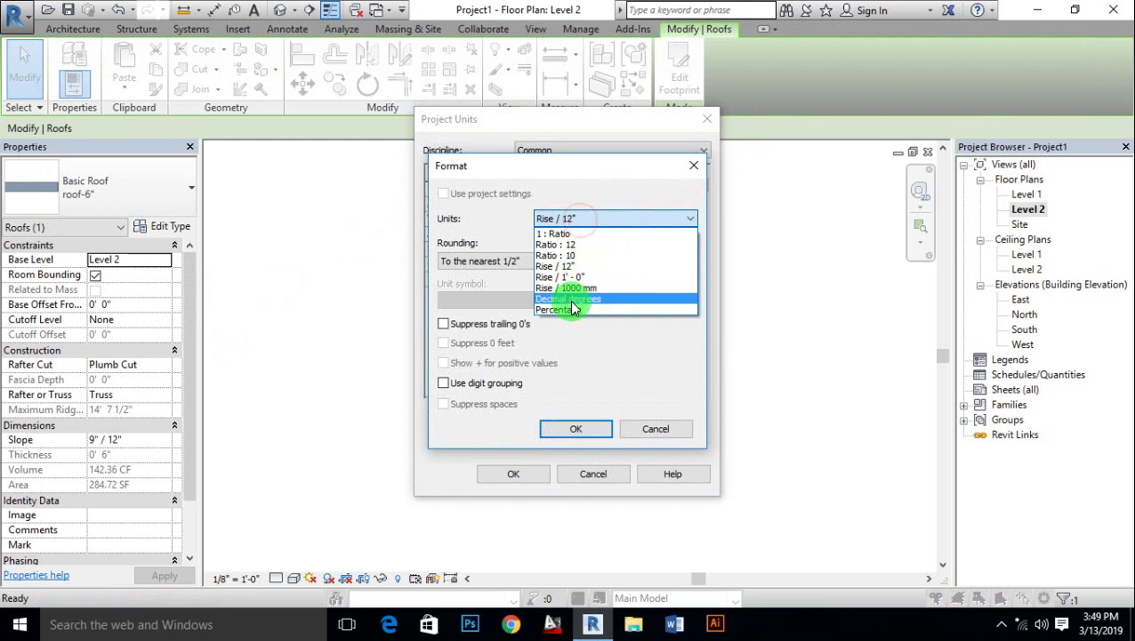
pyautogui.click(569, 299)
pyautogui.click(514, 260)
pyautogui.click(514, 260)
pyautogui.click(508, 301)
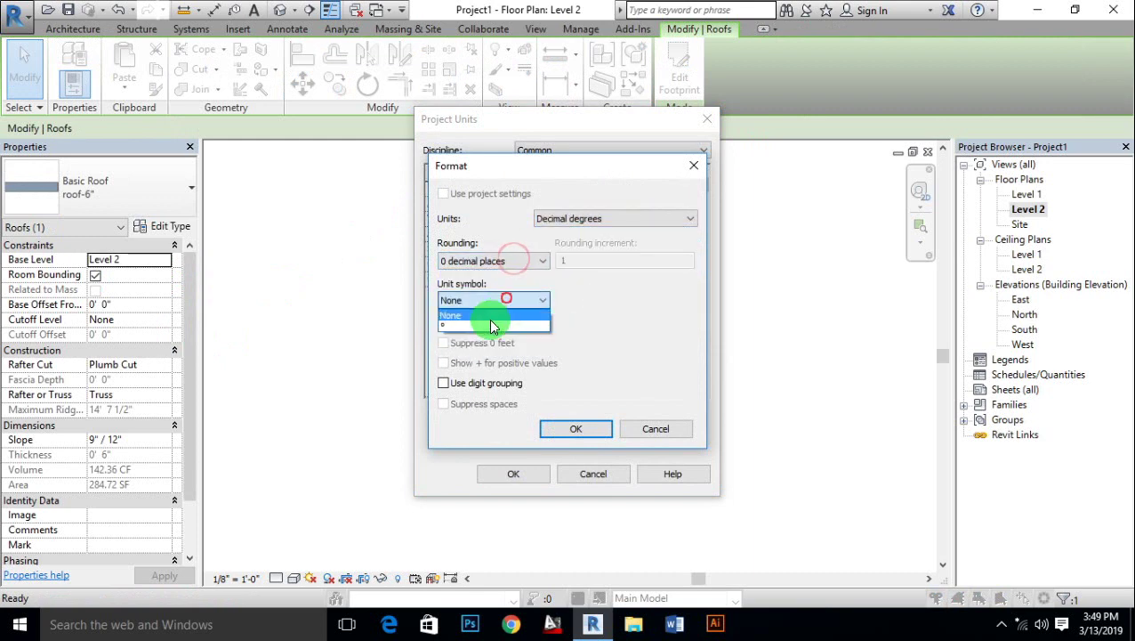
pyautogui.click(494, 326)
pyautogui.click(570, 433)
pyautogui.click(514, 473)
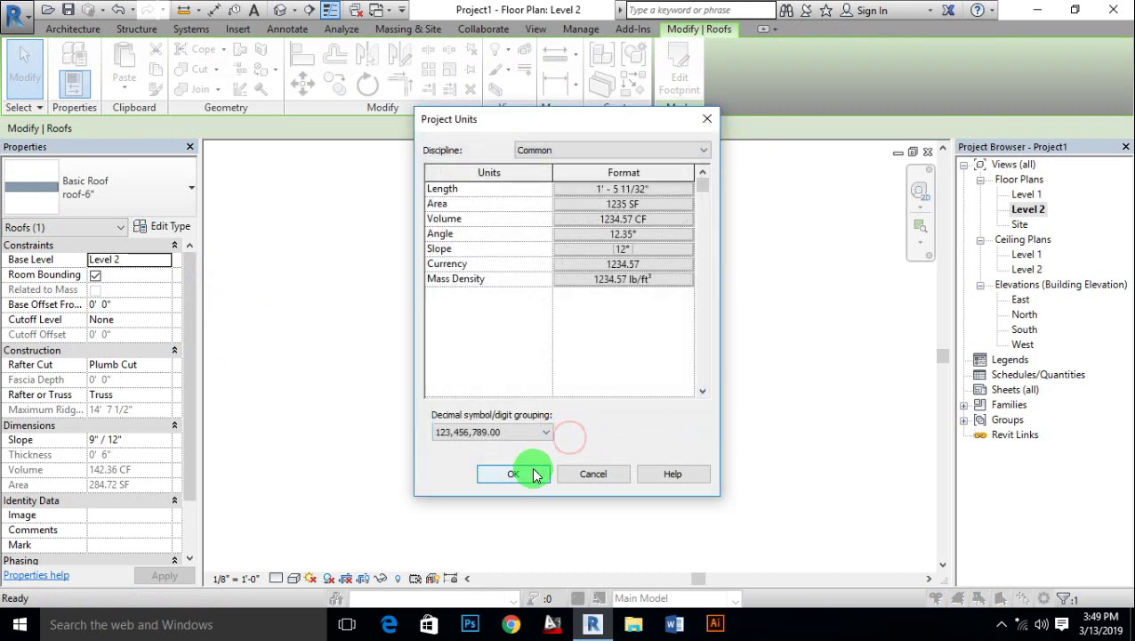
# Step: Change the roof slope from 36.87° to 45°
pyautogui.click(544, 317)
pyautogui.click(154, 442)
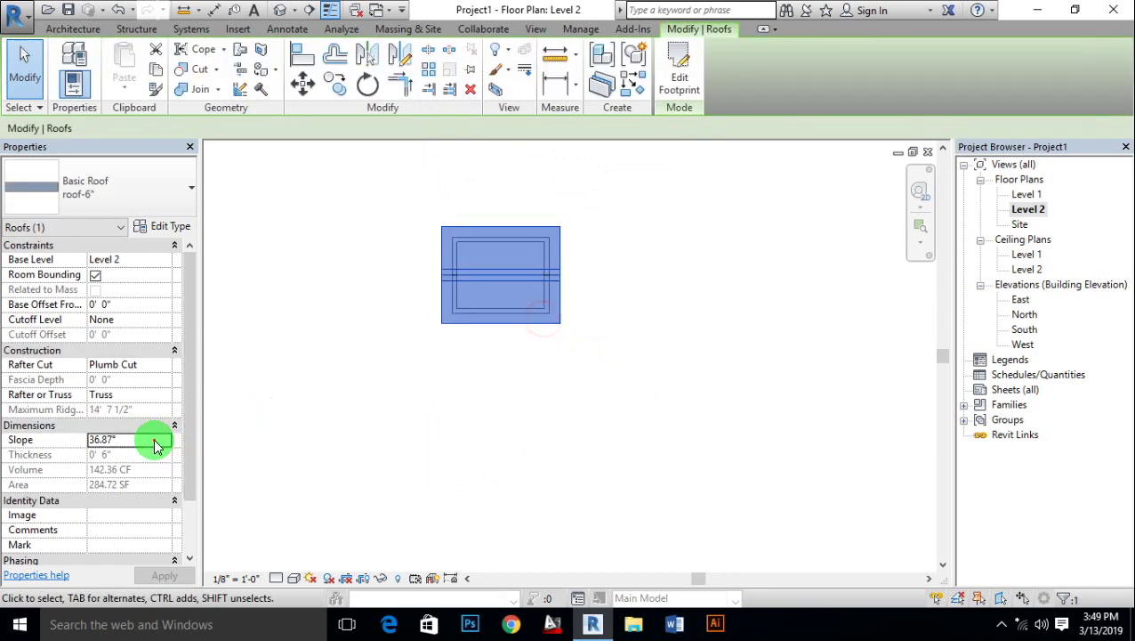
pyautogui.write('45')
pyautogui.click(169, 569)
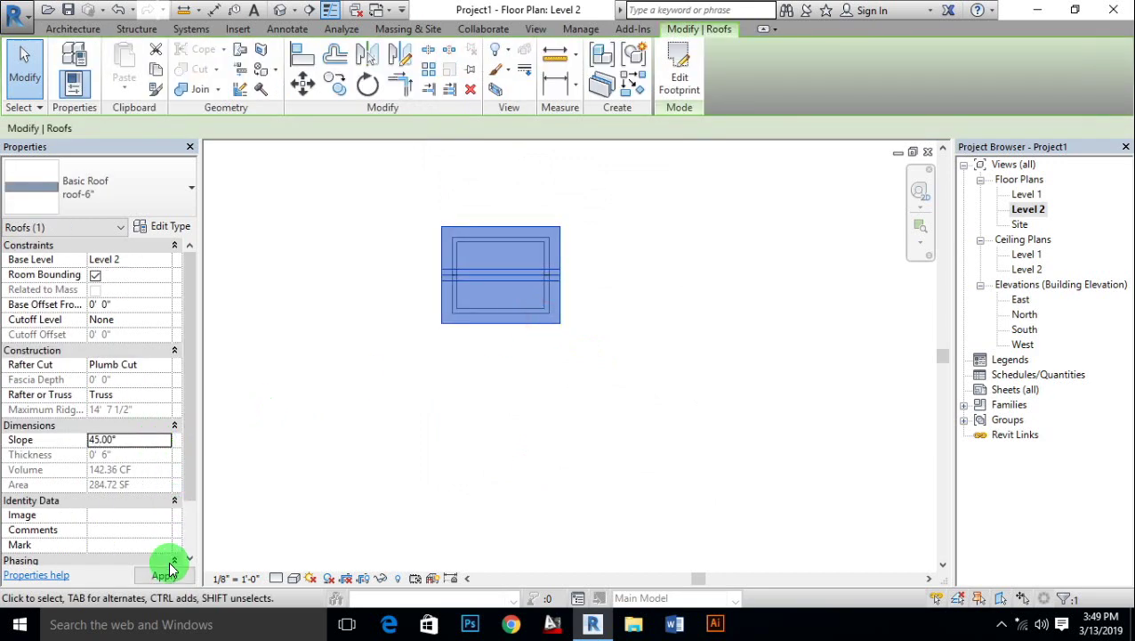
pyautogui.click(441, 443)
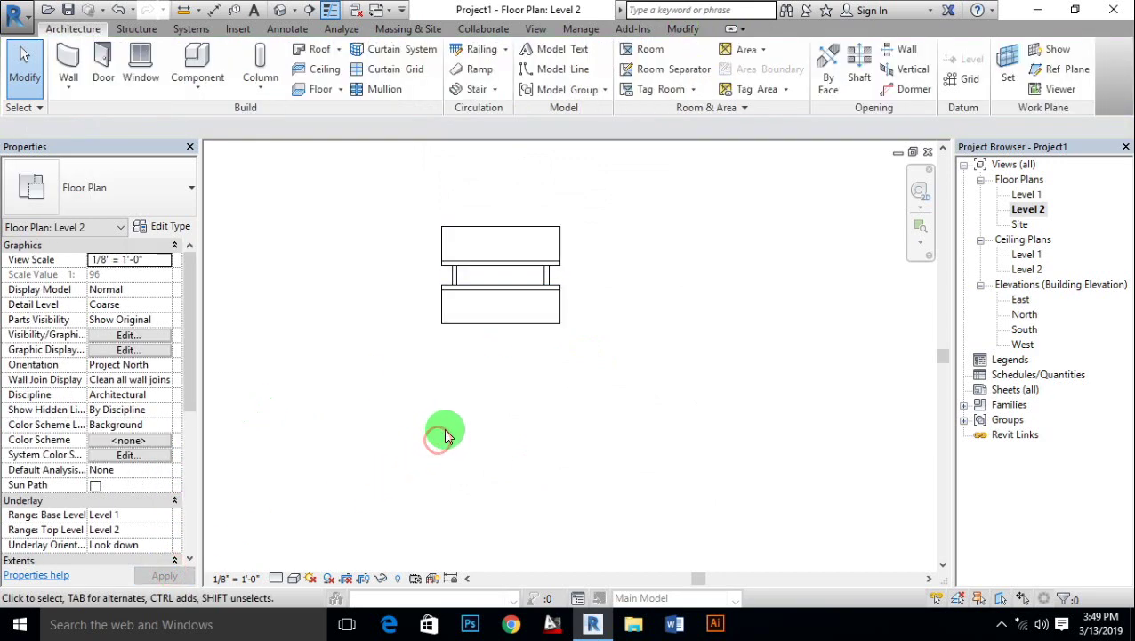
# Step: Show the default 3D view in Realistic style, orbited to the door side, and select the roof
pyautogui.click(285, 15)
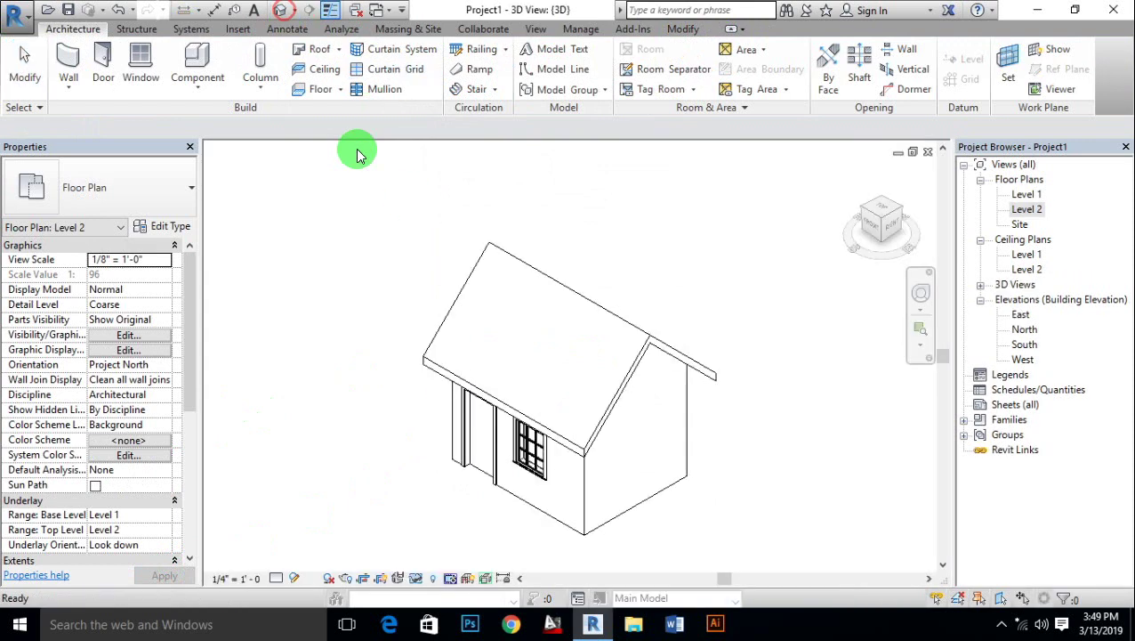
pyautogui.click(295, 579)
pyautogui.click(312, 545)
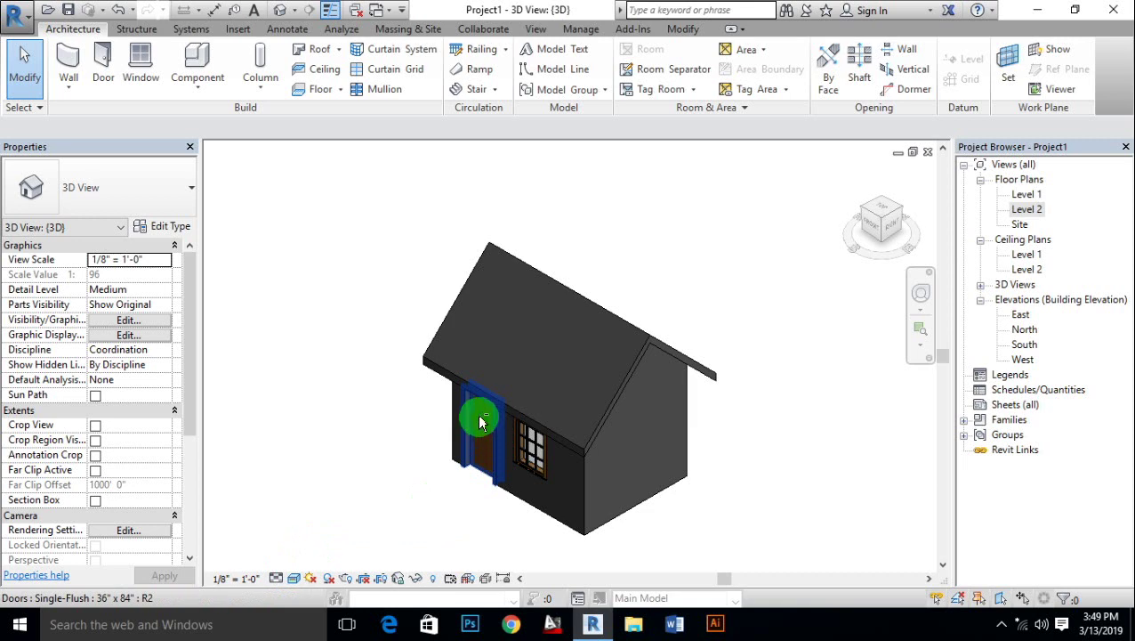
pyautogui.keyDown('shift'); pyautogui.moveTo(480, 422); pyautogui.dragTo(726, 388, button='middle'); pyautogui.keyUp('shift')
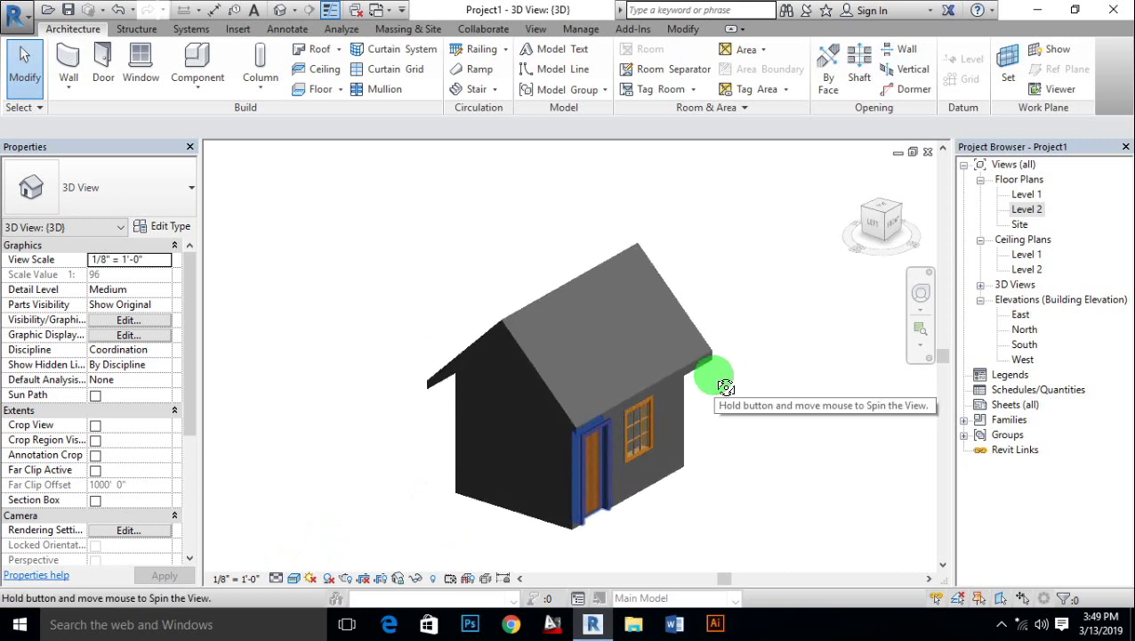
pyautogui.click(694, 357)
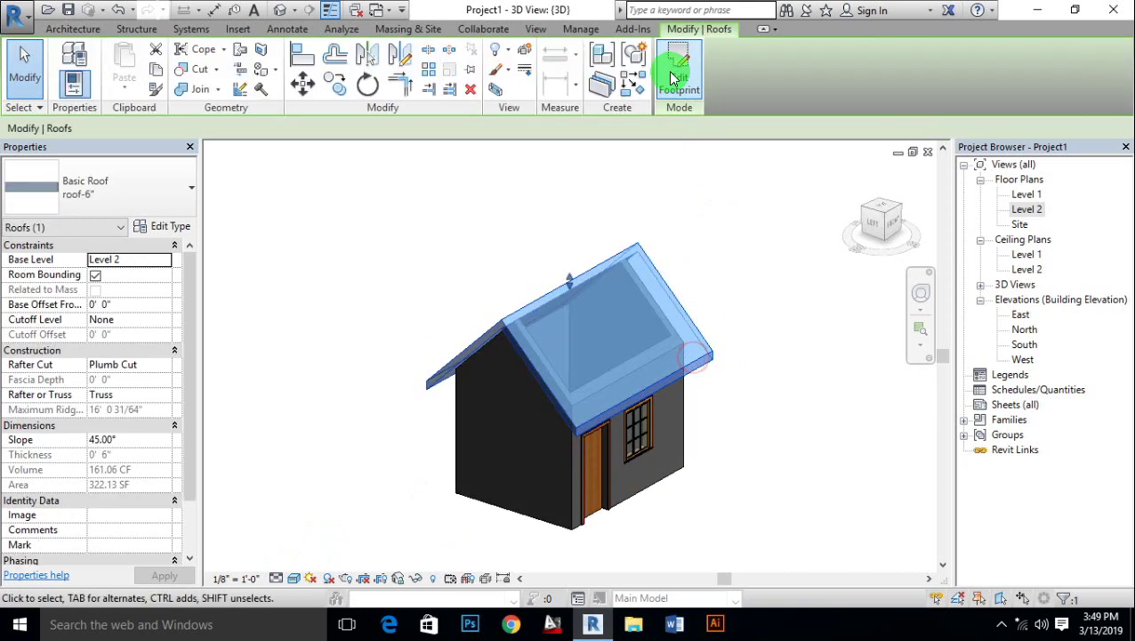
pyautogui.click(677, 63)
pyautogui.scroll(3, 651, 400)
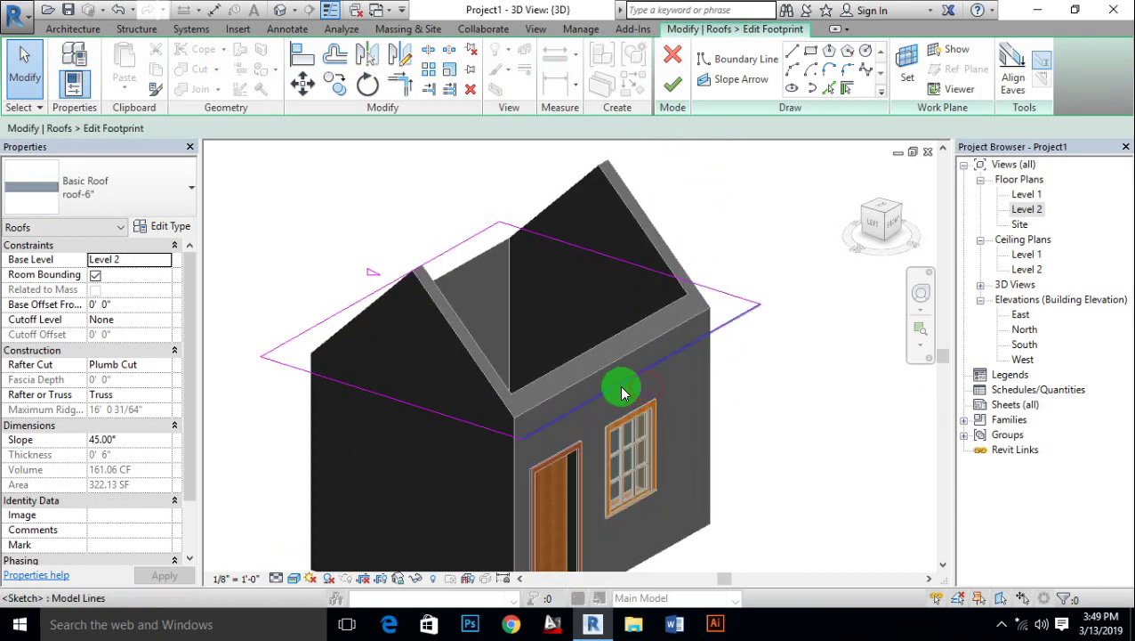
pyautogui.click(618, 387)
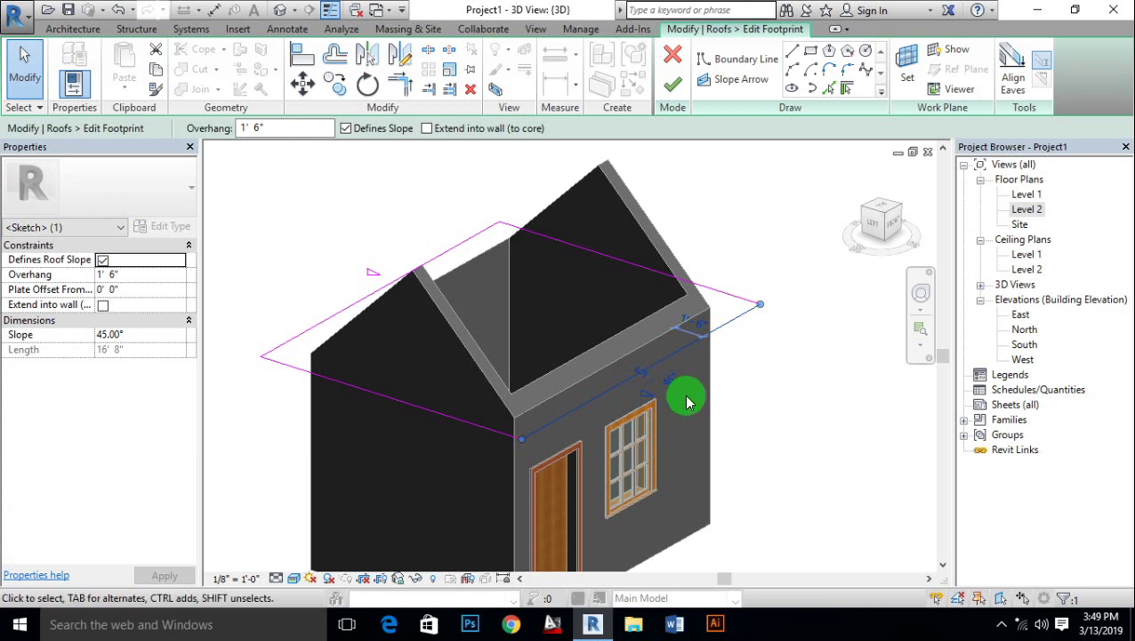
pyautogui.click(780, 393)
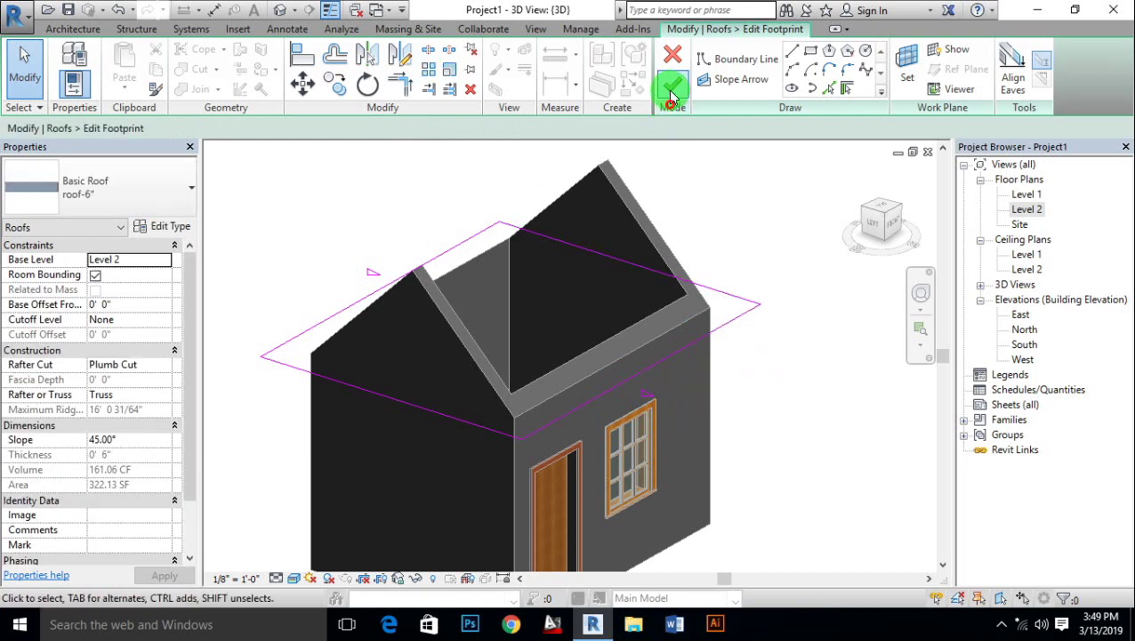
pyautogui.click(672, 84)
pyautogui.click(798, 281)
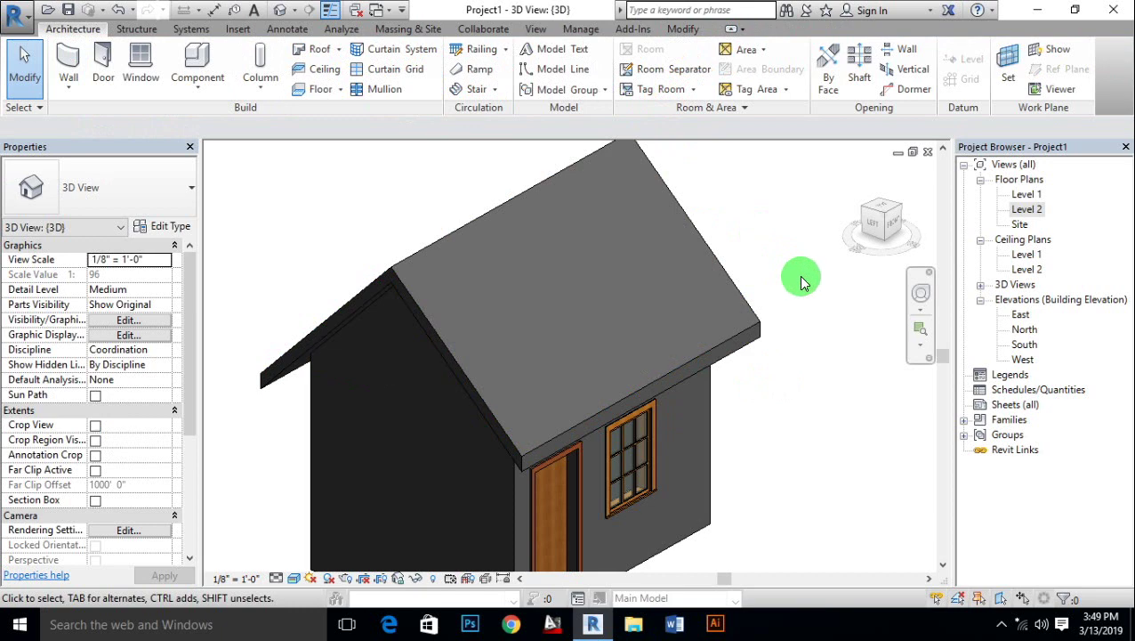
# Step: Start a face opening on the roof slope and sketch a circular boundary
pyautogui.keyDown('shift'); pyautogui.moveTo(794, 338); pyautogui.dragTo(796, 125, button='middle'); pyautogui.keyUp('shift')
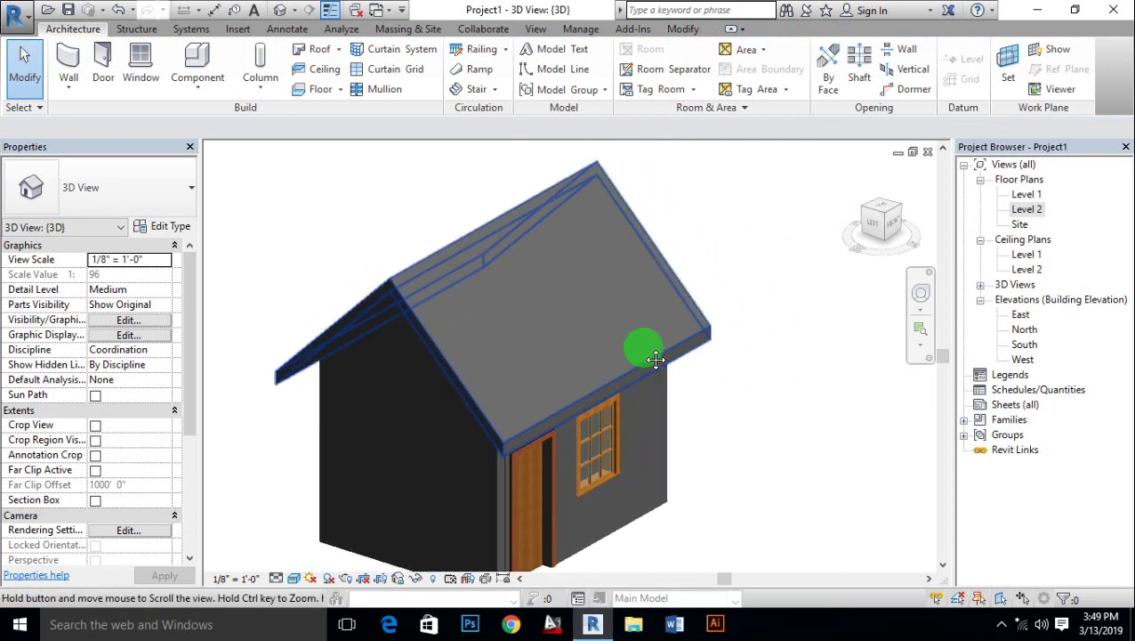
pyautogui.click(818, 77)
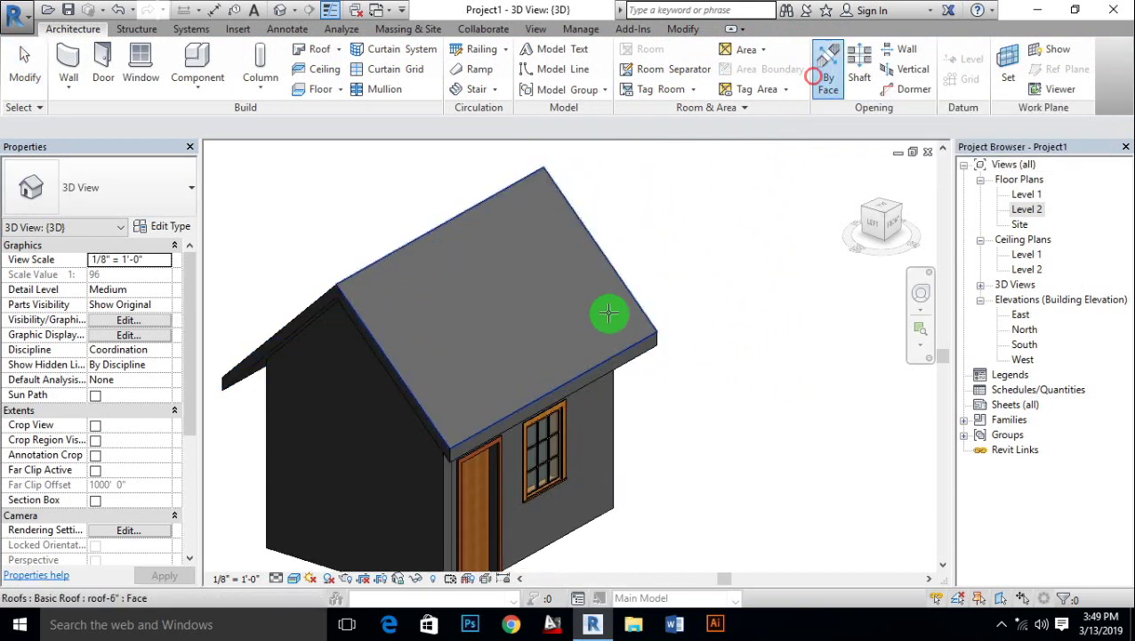
pyautogui.click(512, 406)
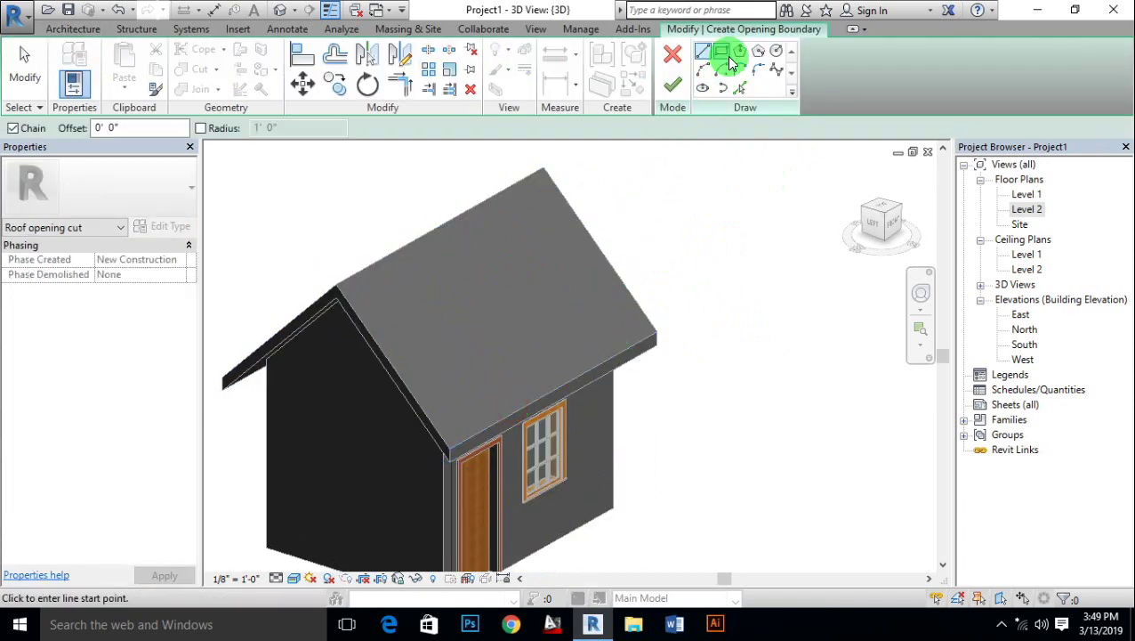
pyautogui.click(779, 50)
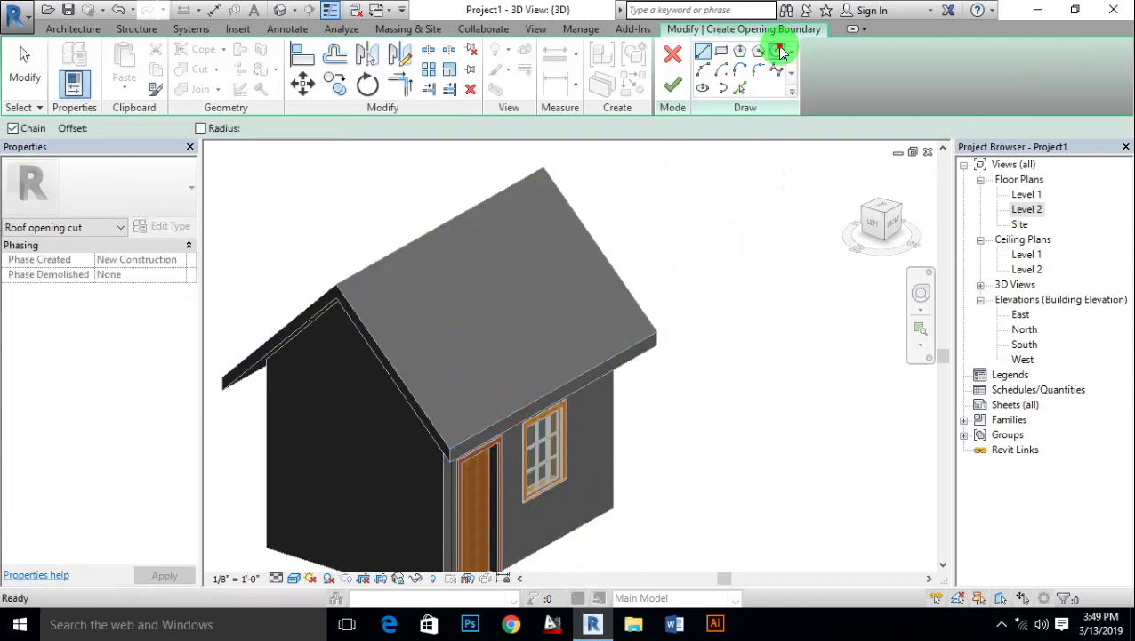
pyautogui.click(480, 328)
pyautogui.click(471, 348)
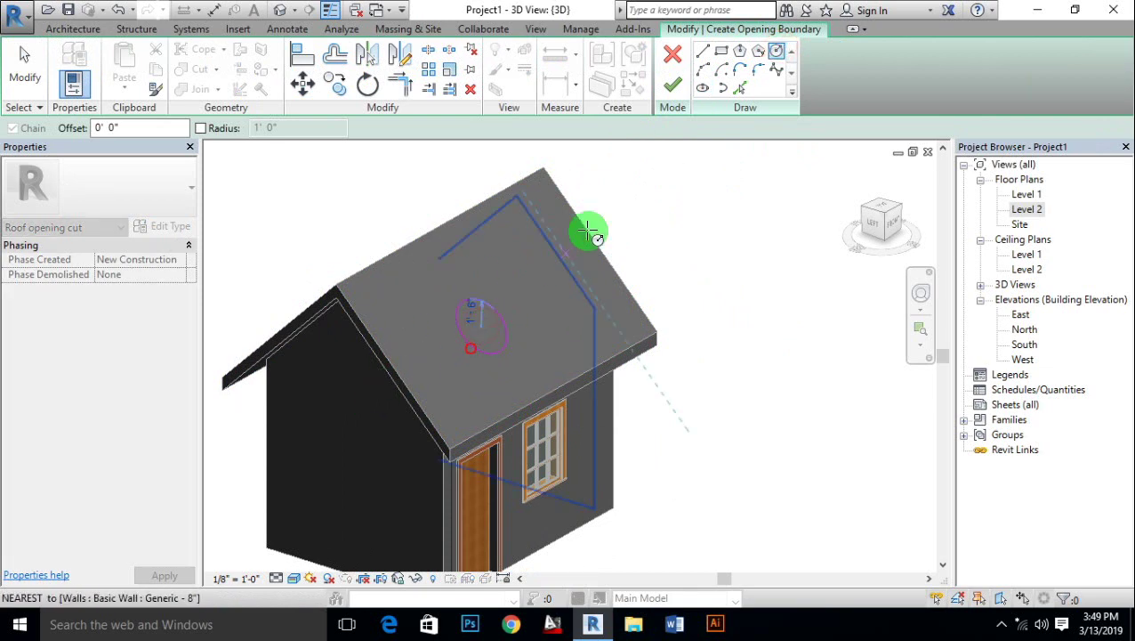
# Step: Add a rectangular boundary, finish the sketch to cut both openings, and inspect the roof
pyautogui.click(721, 51)
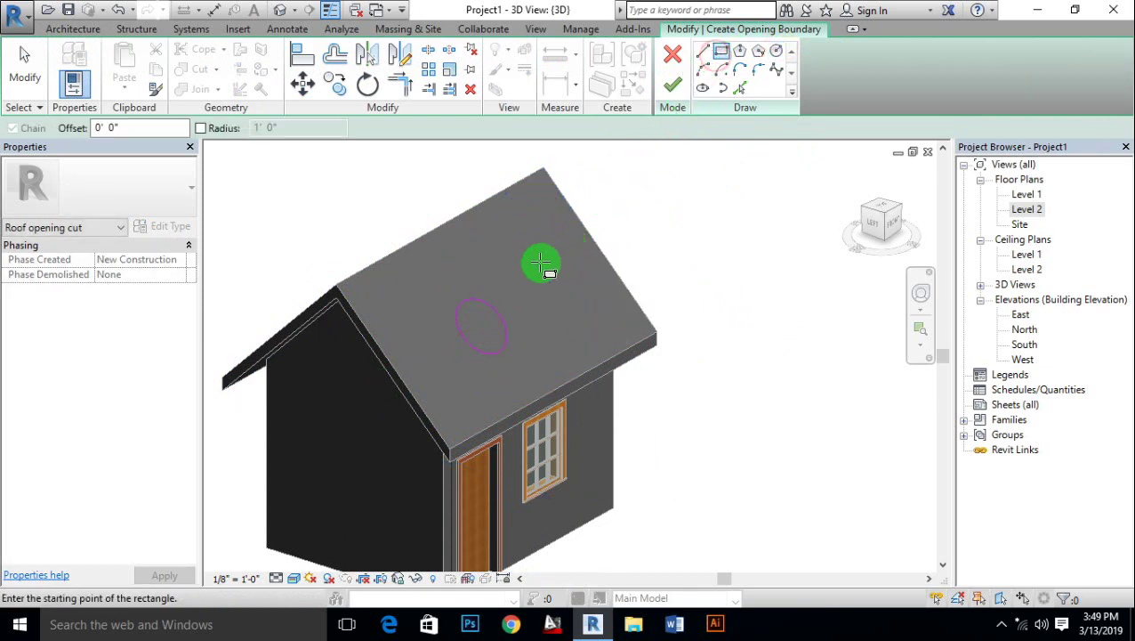
pyautogui.click(530, 266)
pyautogui.click(536, 330)
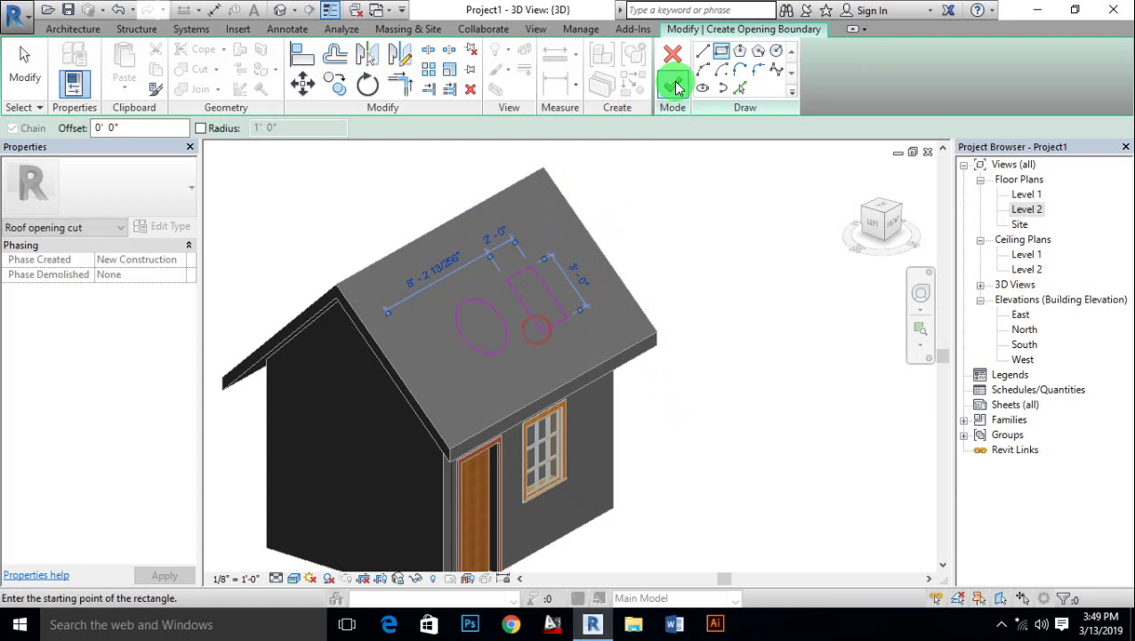
pyautogui.click(672, 85)
pyautogui.click(755, 354)
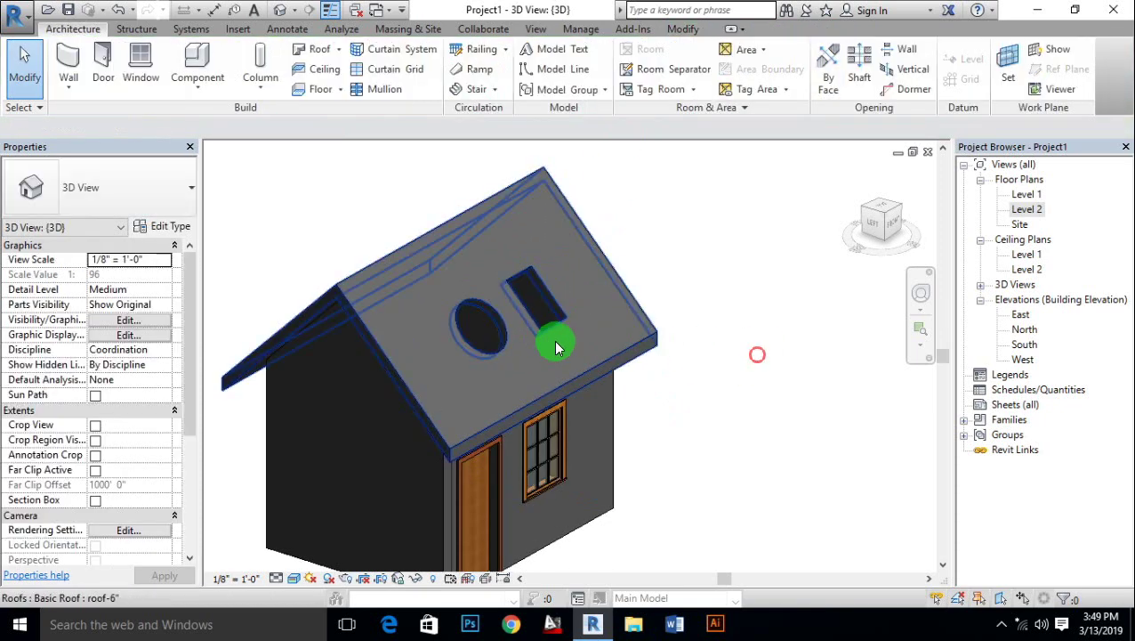
pyautogui.scroll(2, 534, 335)
pyautogui.scroll(1, 485, 330)
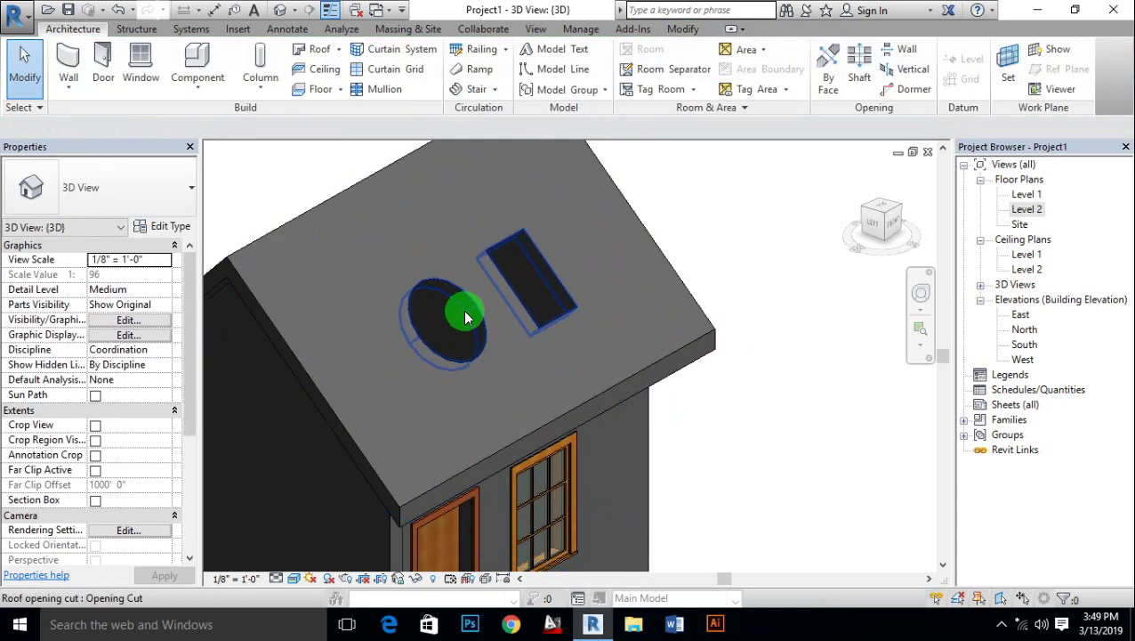
pyautogui.click(456, 324)
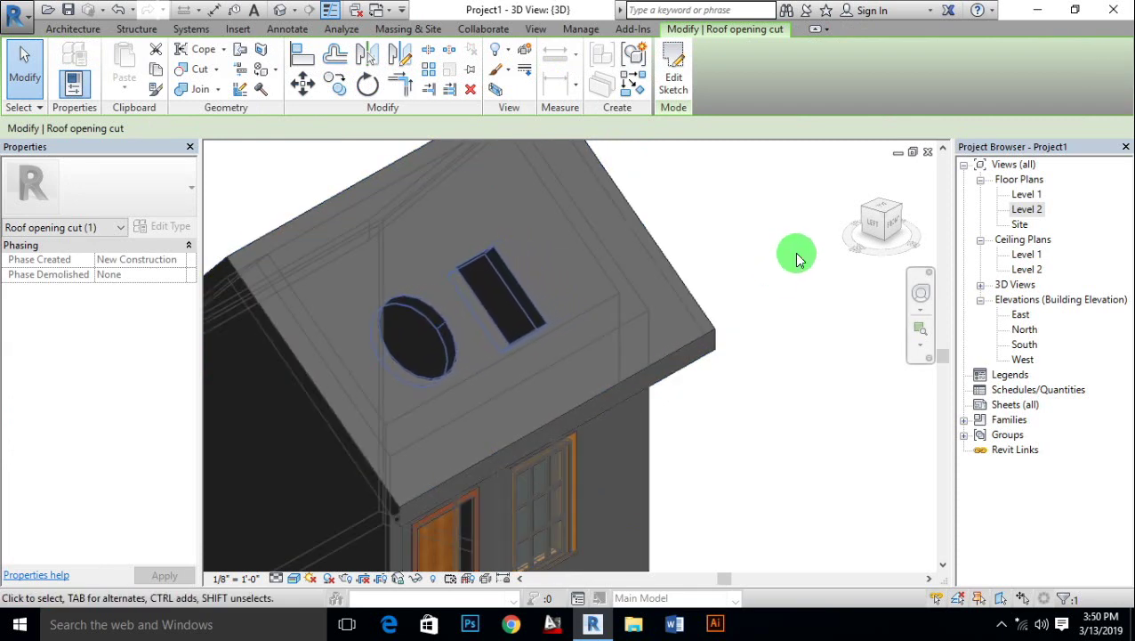
pyautogui.click(754, 224)
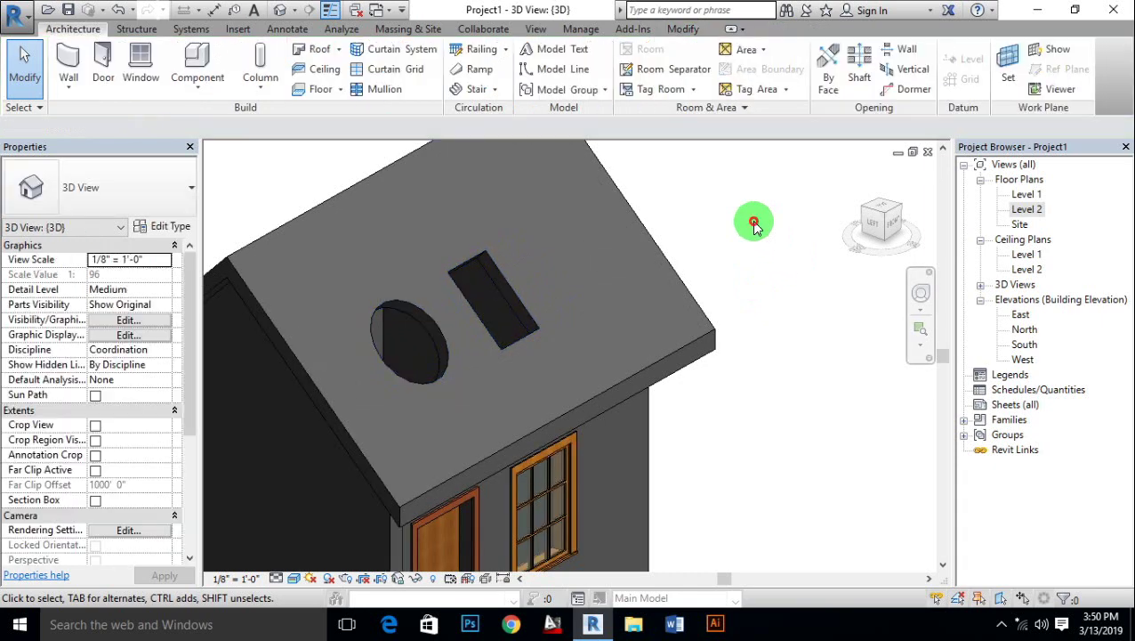
pyautogui.keyDown('shift'); pyautogui.moveTo(696, 244); pyautogui.dragTo(420, 400, button='middle'); pyautogui.keyUp('shift')
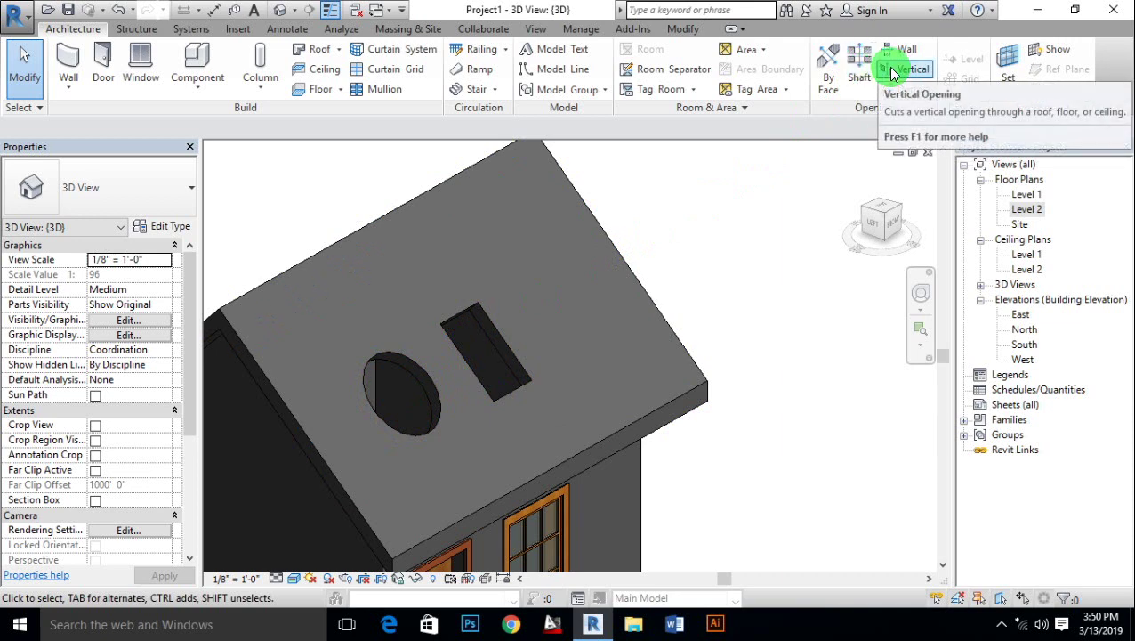
# Step: Cut a small rectangular vertical opening through the roof
pyautogui.click(892, 70)
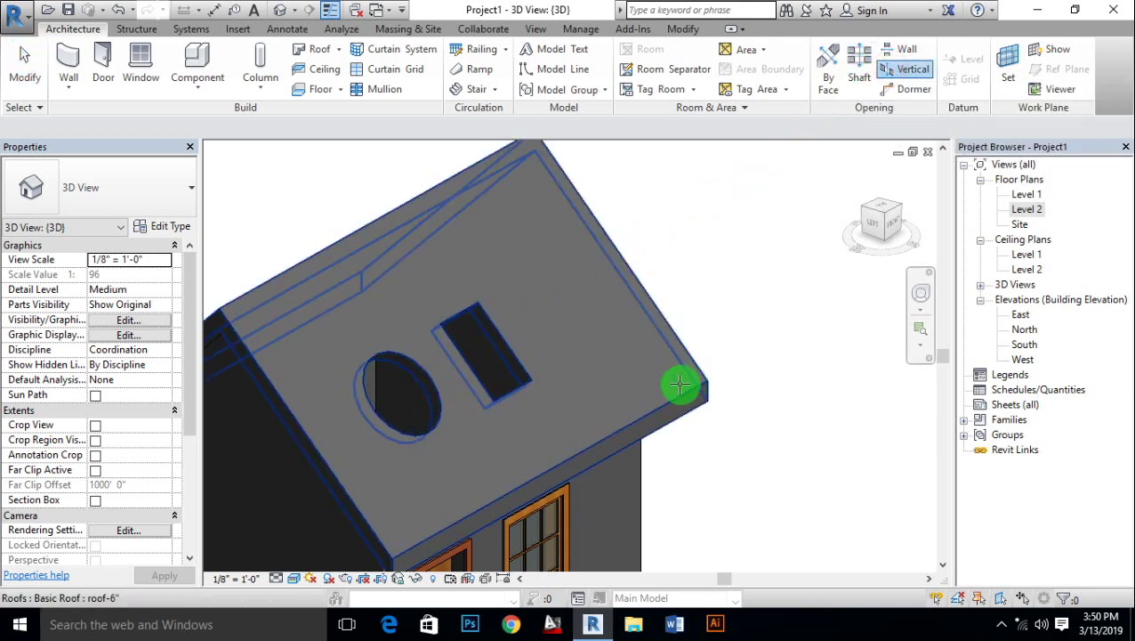
pyautogui.click(681, 393)
pyautogui.click(721, 51)
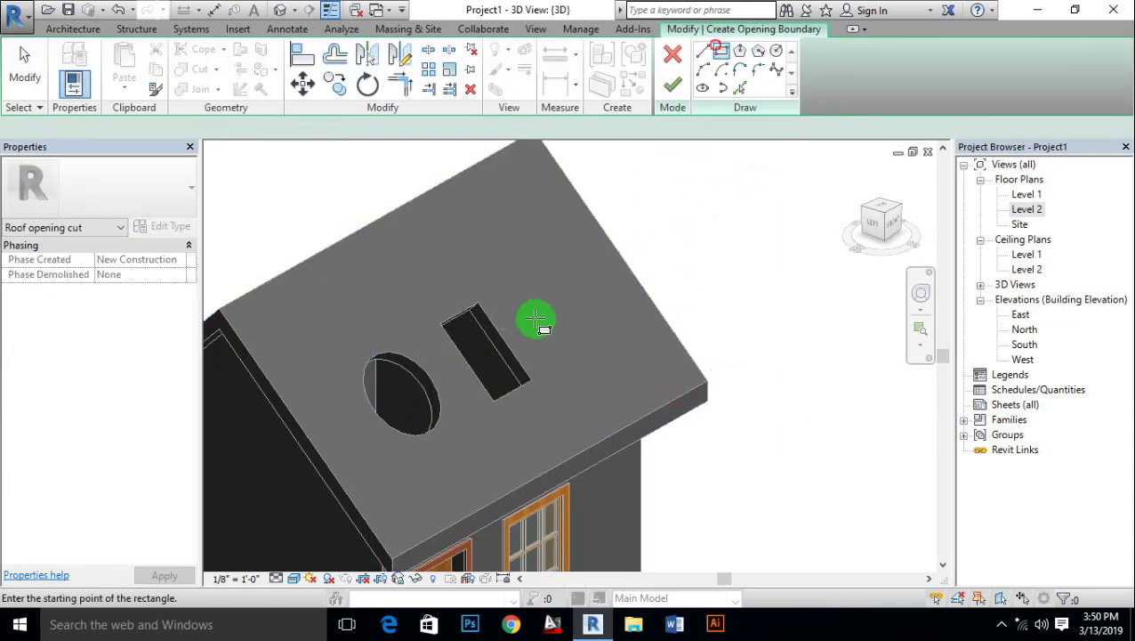
pyautogui.click(552, 321)
pyautogui.click(554, 346)
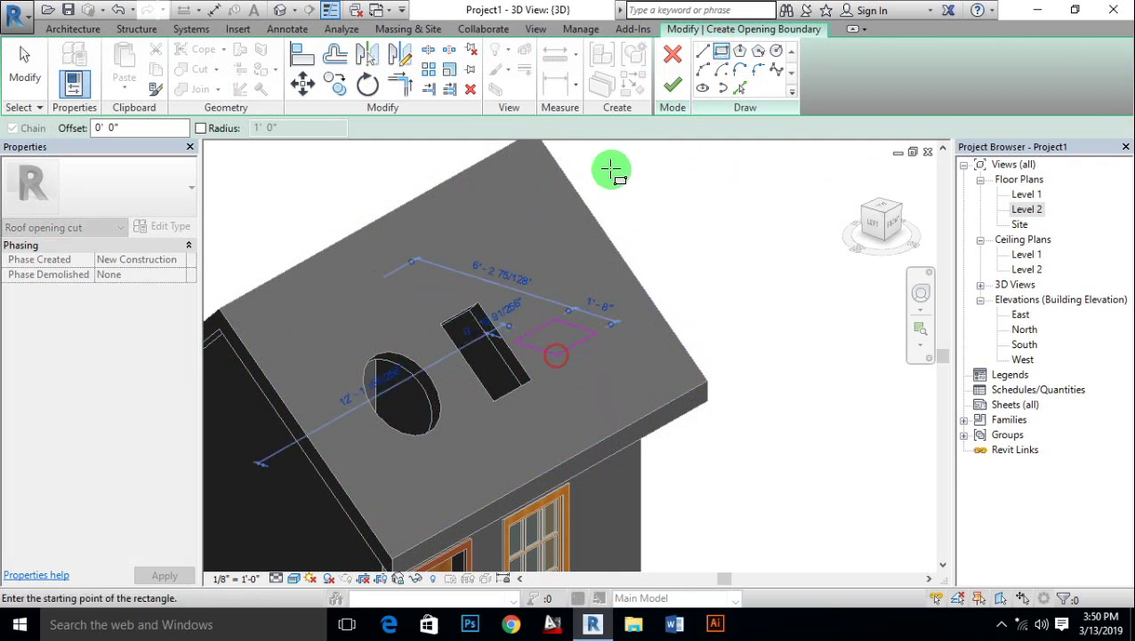
pyautogui.click(674, 89)
pyautogui.moveTo(532, 238)
pyautogui.keyDown('shift'); pyautogui.mouseDown(button='middle')
pyautogui.moveTo(685, 407)
pyautogui.moveTo(595, 387)
pyautogui.mouseUp(button='middle'); pyautogui.keyUp('shift')
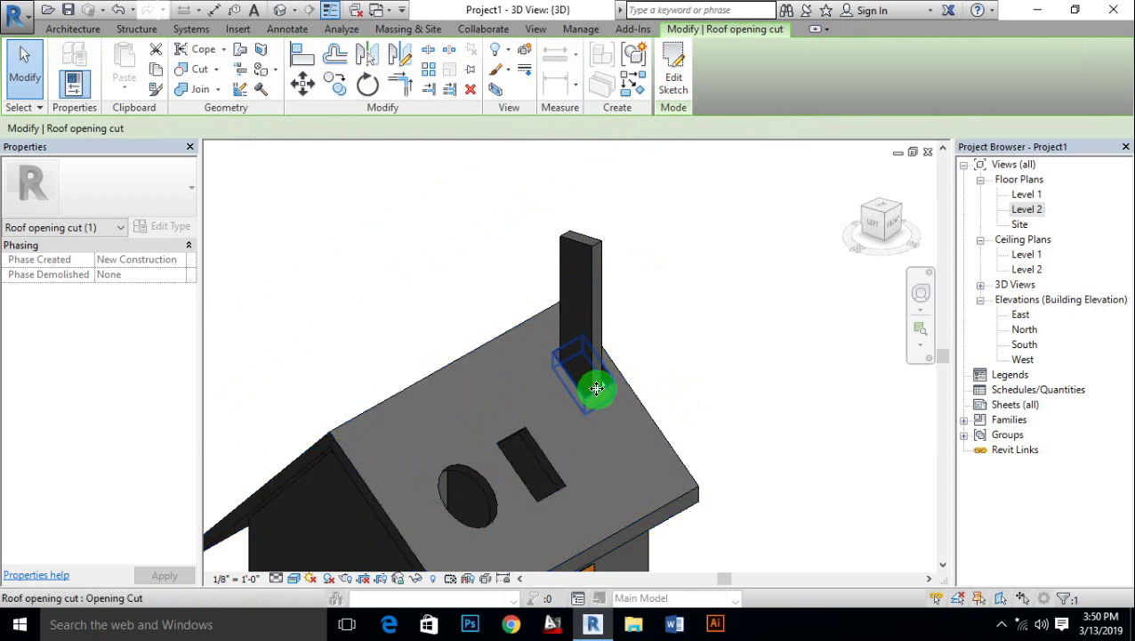
pyautogui.keyDown('shift'); pyautogui.moveTo(774, 404); pyautogui.dragTo(775, 409, button='middle'); pyautogui.keyUp('shift')
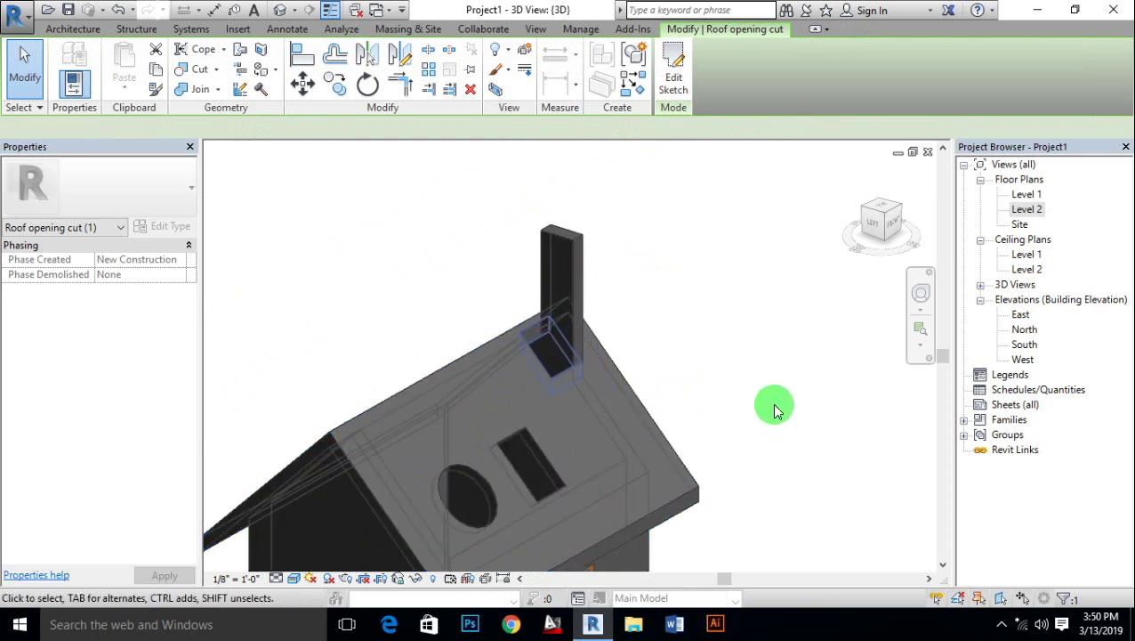
# Step: Unjoin the wall and roof to clear the error, then nudge the opening down the slope
pyautogui.click(783, 584)
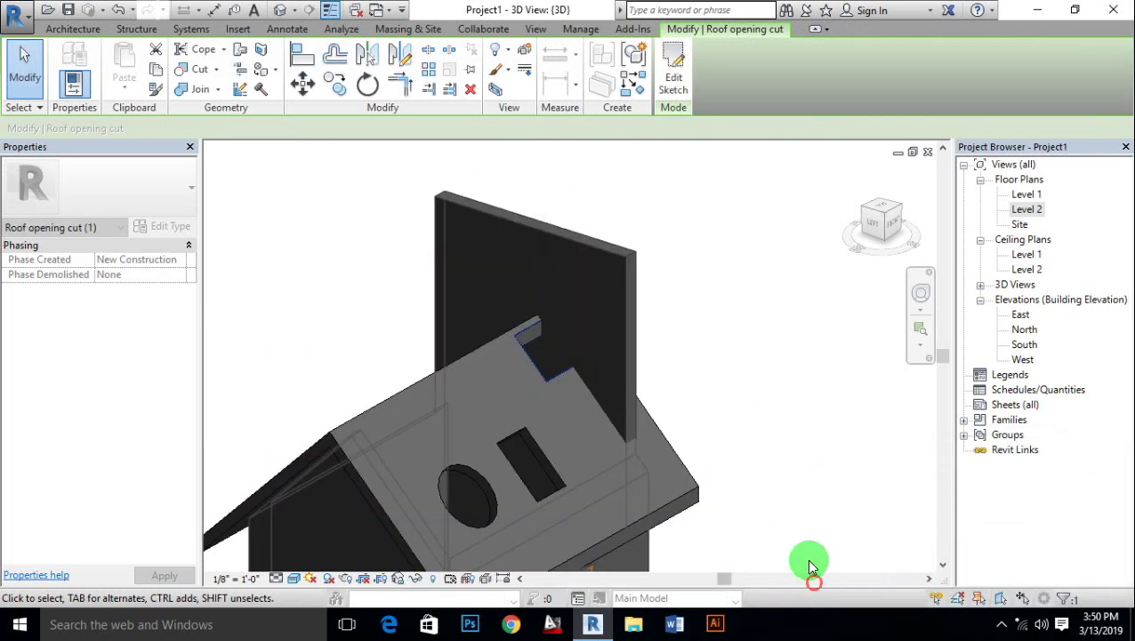
pyautogui.click(551, 372)
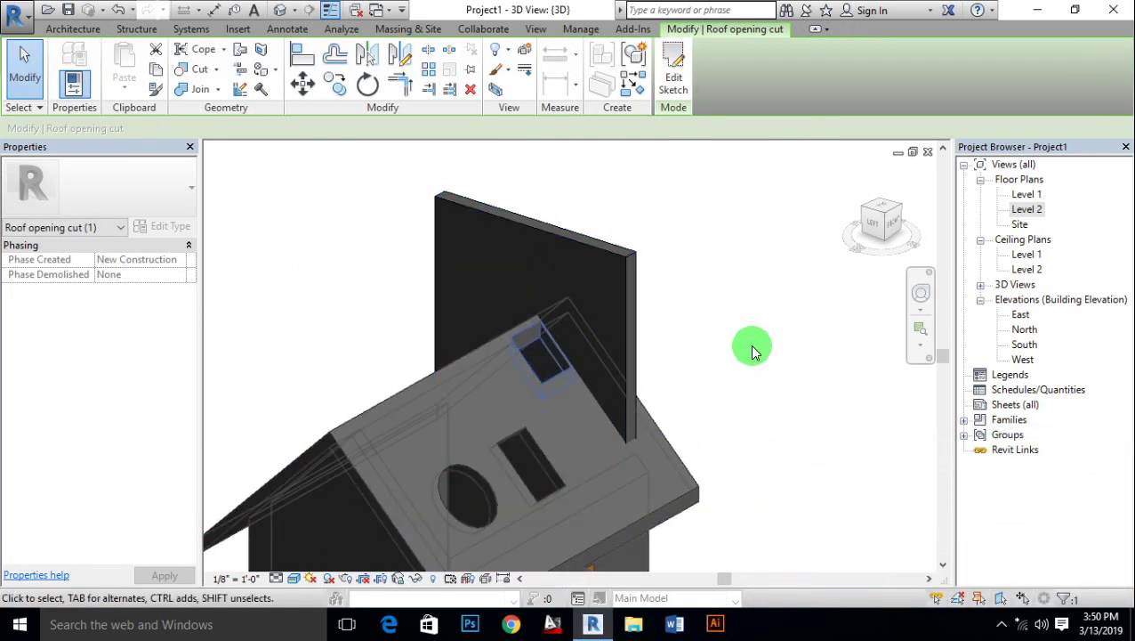
pyautogui.press('Left')
pyautogui.press('Left')
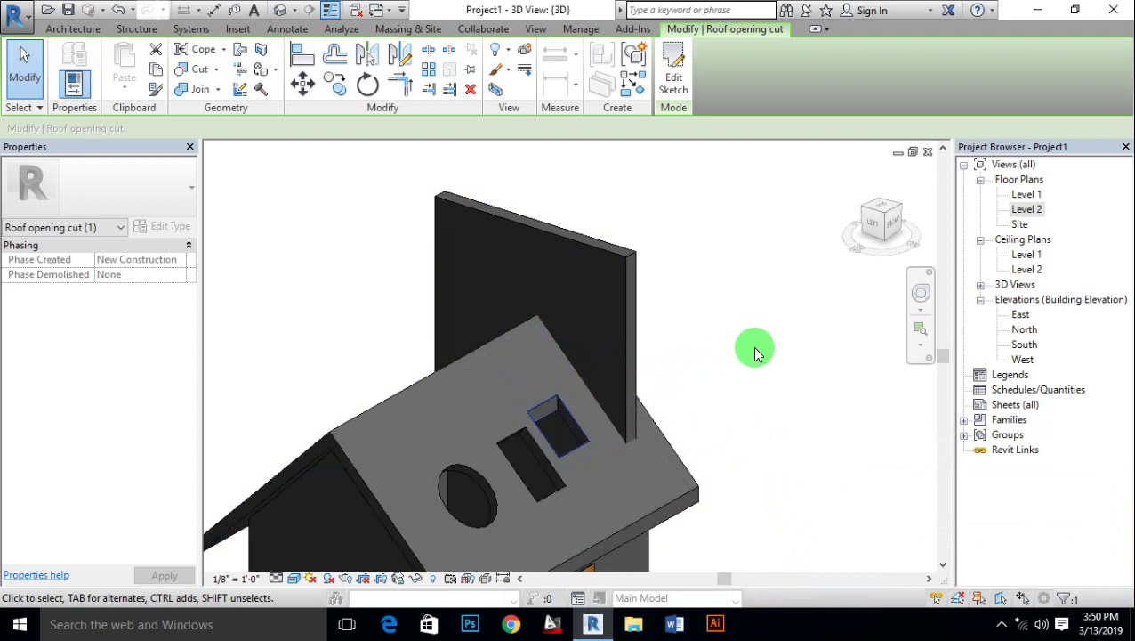
pyautogui.click(752, 349)
# Step: Attach the top of the tall wall to the roof
pyautogui.click(633, 350)
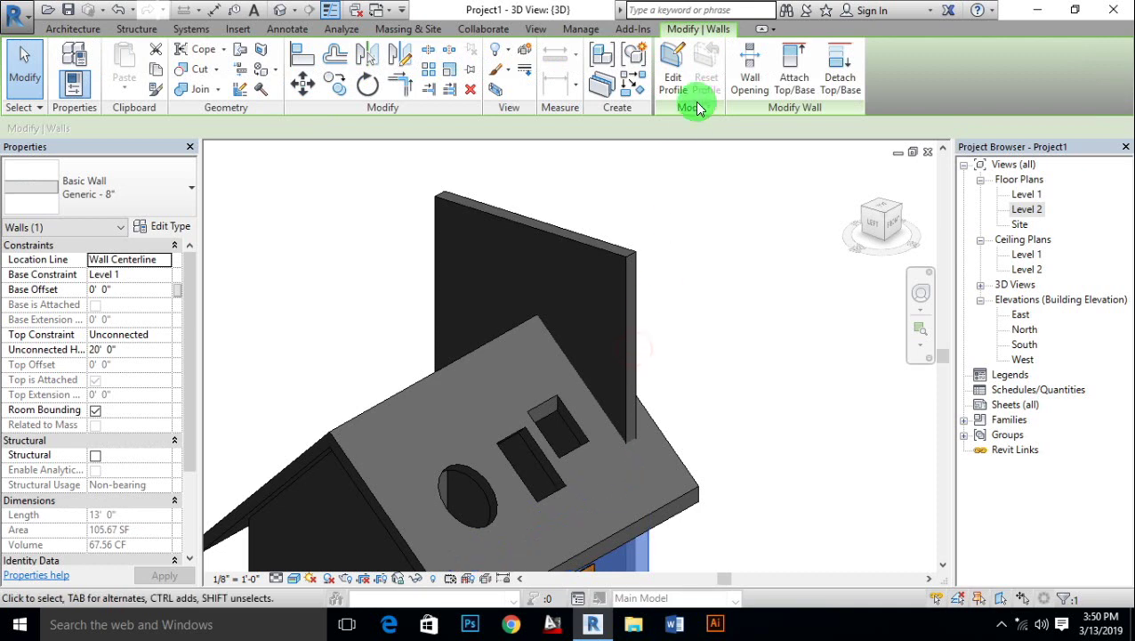
pyautogui.click(787, 89)
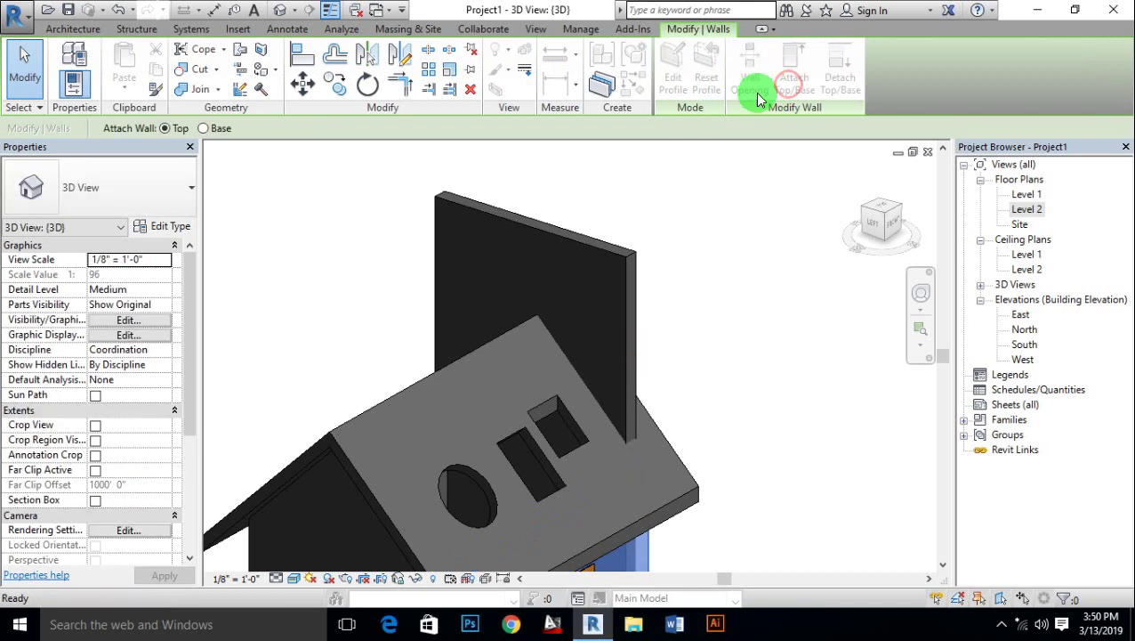
pyautogui.click(686, 491)
pyautogui.moveTo(779, 384); pyautogui.dragTo(756, 324, button='middle')
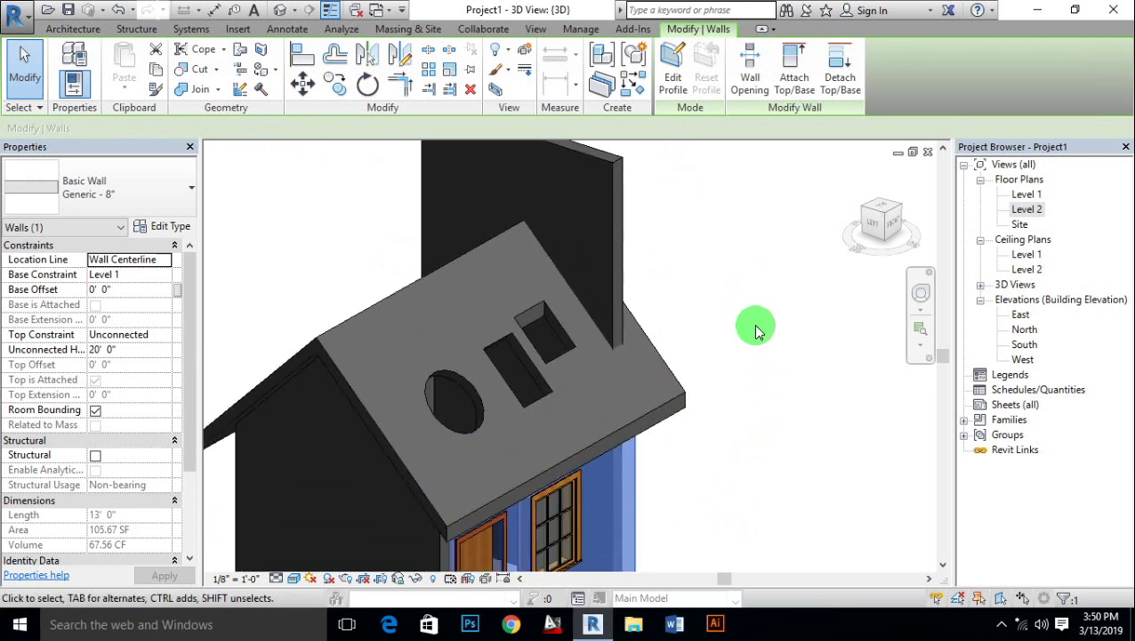
pyautogui.click(756, 324)
pyautogui.click(609, 233)
pyautogui.scroll(-2, 728, 396)
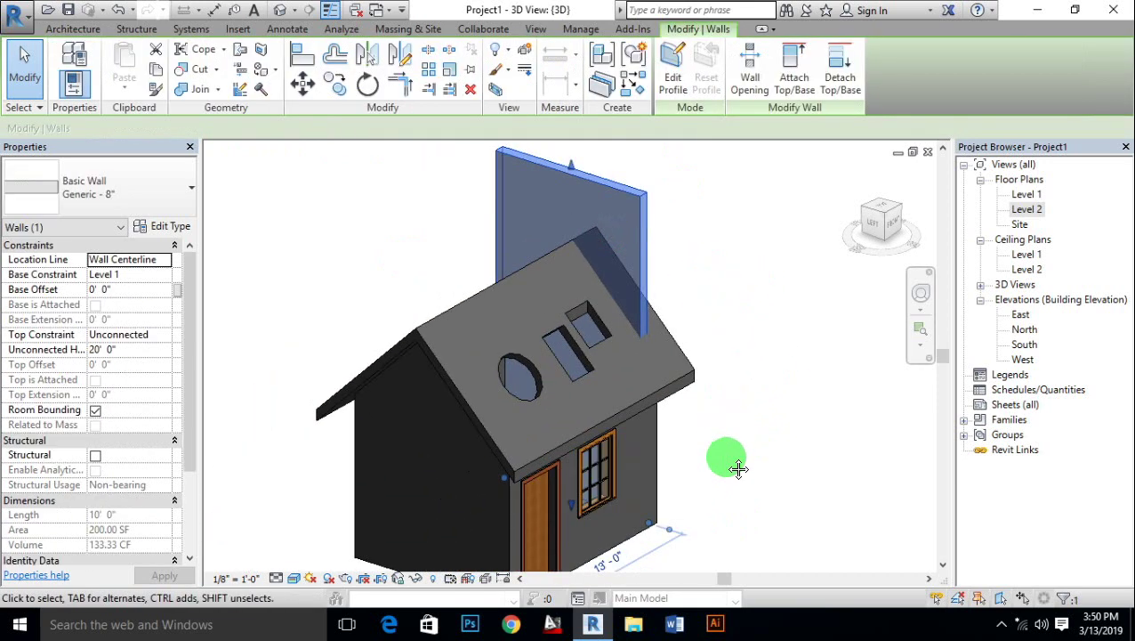
pyautogui.moveTo(735, 460)
pyautogui.keyDown('shift'); pyautogui.mouseDown(button='middle')
pyautogui.moveTo(507, 436)
pyautogui.moveTo(525, 314)
pyautogui.moveTo(604, 196)
pyautogui.mouseUp(button='middle'); pyautogui.keyUp('shift')
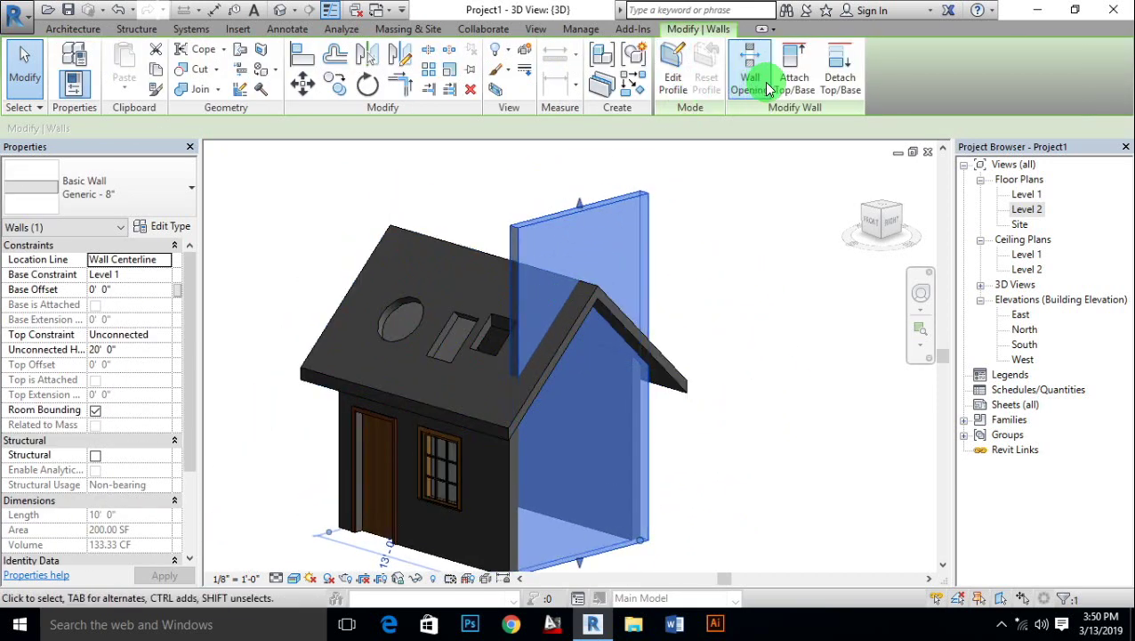
pyautogui.click(794, 76)
pyautogui.click(525, 412)
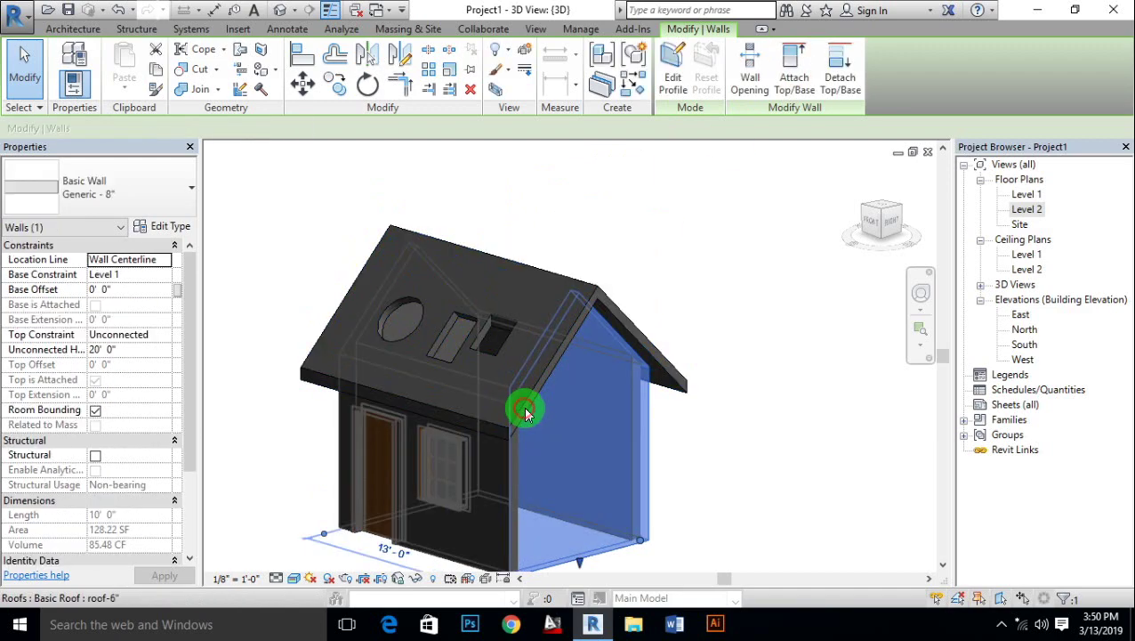
pyautogui.press('Escape')
pyautogui.press('Escape')
# Step: Select the roof opening cuts and delete them
pyautogui.moveTo(793, 256)
pyautogui.keyDown('shift'); pyautogui.mouseDown(button='middle')
pyautogui.moveTo(807, 375)
pyautogui.moveTo(713, 476)
pyautogui.moveTo(607, 496)
pyautogui.moveTo(702, 377)
pyautogui.mouseUp(button='middle'); pyautogui.keyUp('shift')
pyautogui.moveTo(664, 451)
pyautogui.mouseDown(button='middle')
pyautogui.moveTo(587, 394)
pyautogui.moveTo(538, 276)
pyautogui.moveTo(515, 295)
pyautogui.mouseUp(button='middle')
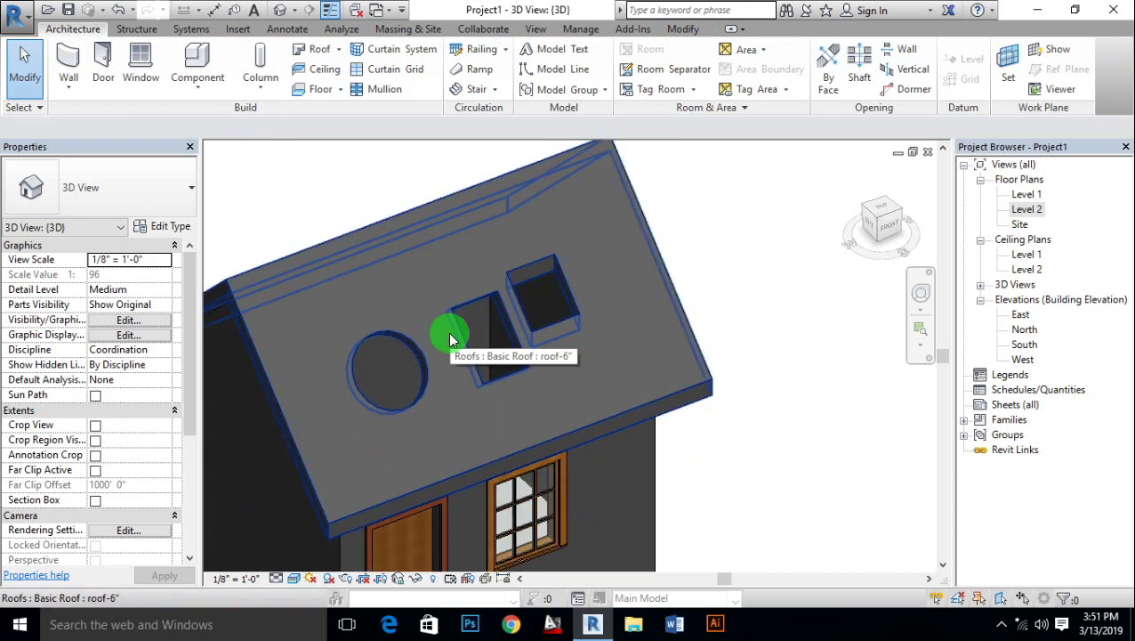
pyautogui.click(527, 281)
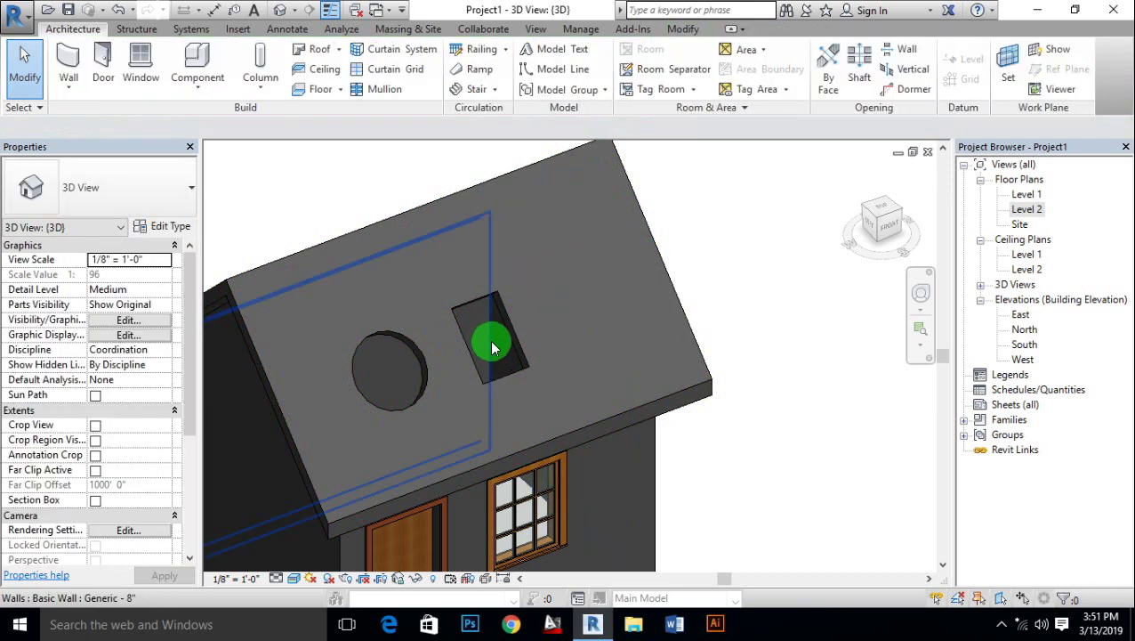
pyautogui.click(484, 300)
pyautogui.press('Delete')
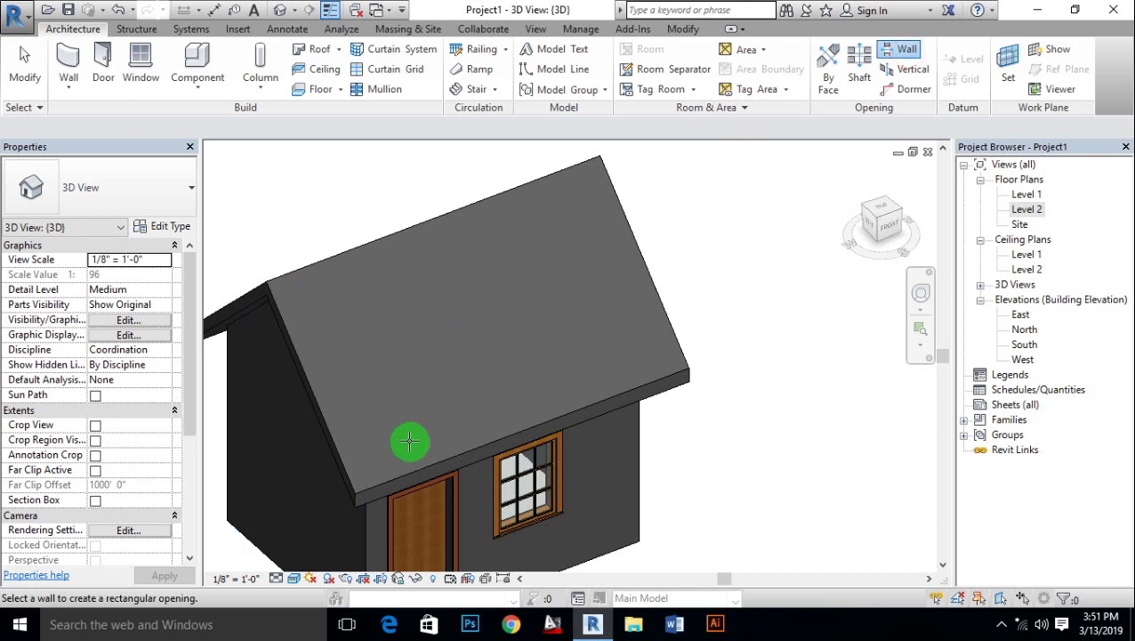
# Step: Cut a rectangular opening into the left end wall
pyautogui.moveTo(409, 441)
pyautogui.keyDown('shift'); pyautogui.mouseDown(button='middle')
pyautogui.moveTo(301, 549)
pyautogui.moveTo(320, 513)
pyautogui.mouseUp(button='middle'); pyautogui.keyUp('shift')
pyautogui.click(322, 499)
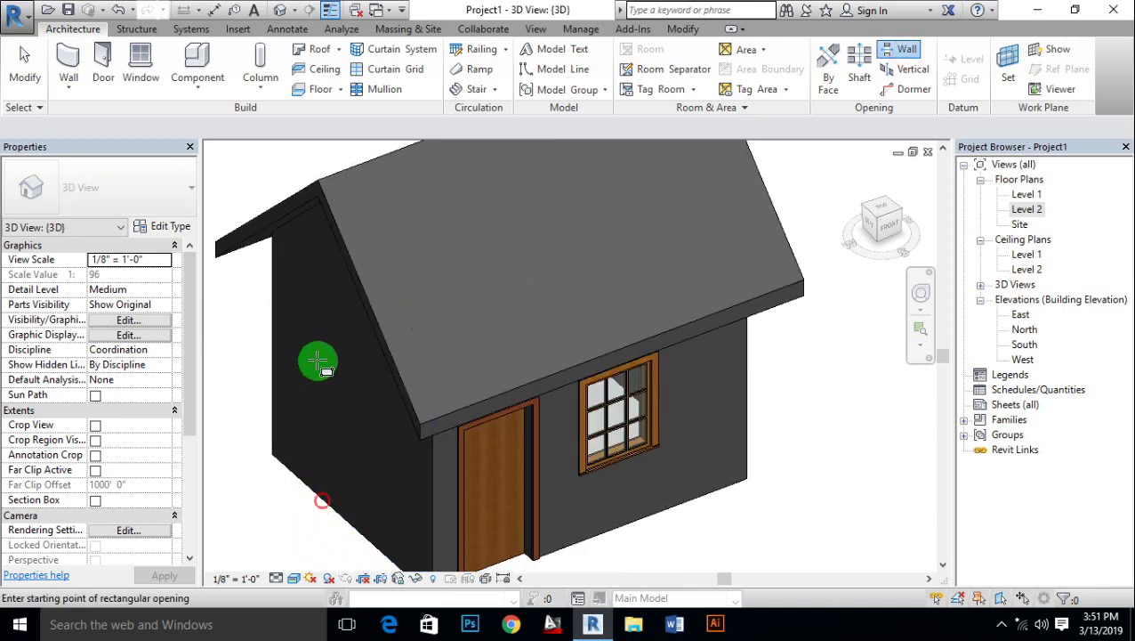
pyautogui.click(318, 361)
pyautogui.click(369, 461)
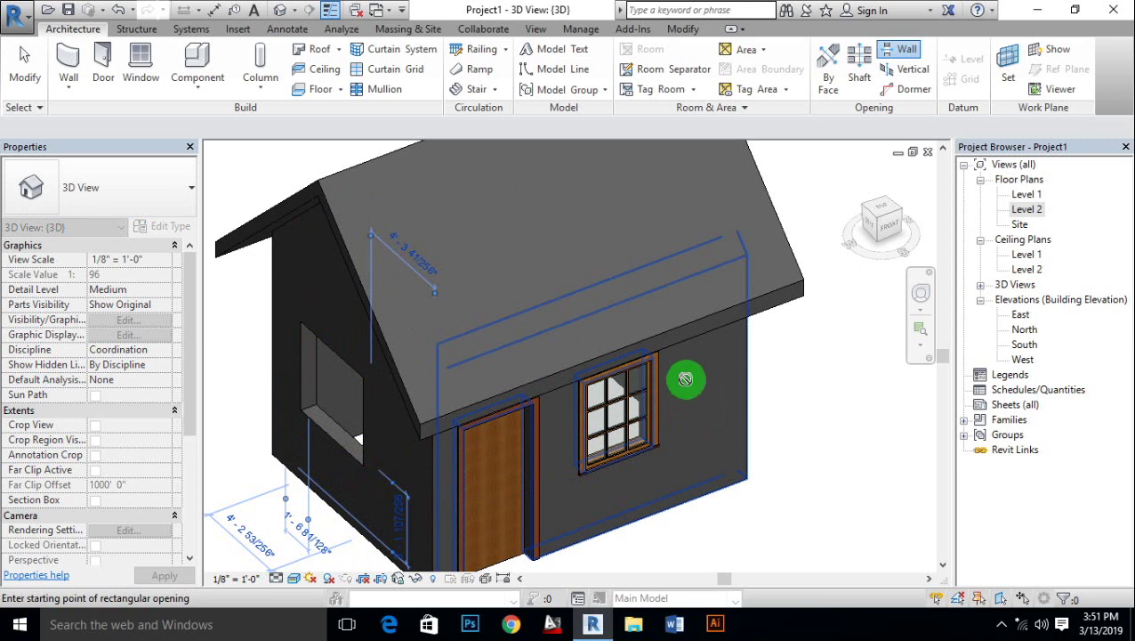
pyautogui.click(38, 105)
# Step: Widen the wall opening to 6'-4"
pyautogui.click(370, 425)
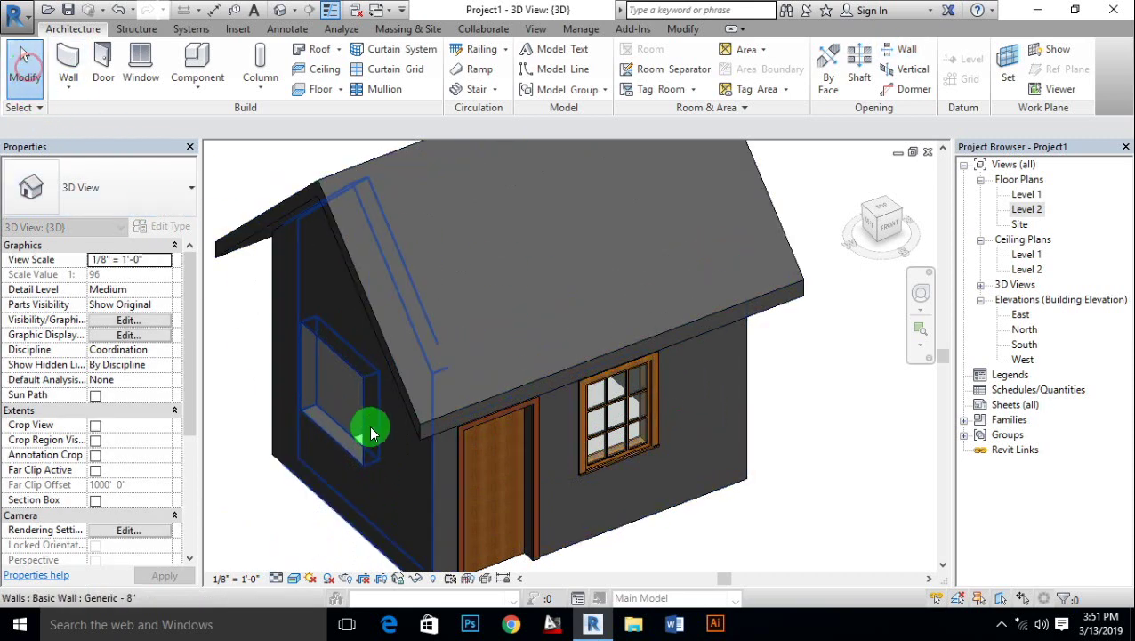
pyautogui.moveTo(357, 431); pyautogui.dragTo(355, 324)
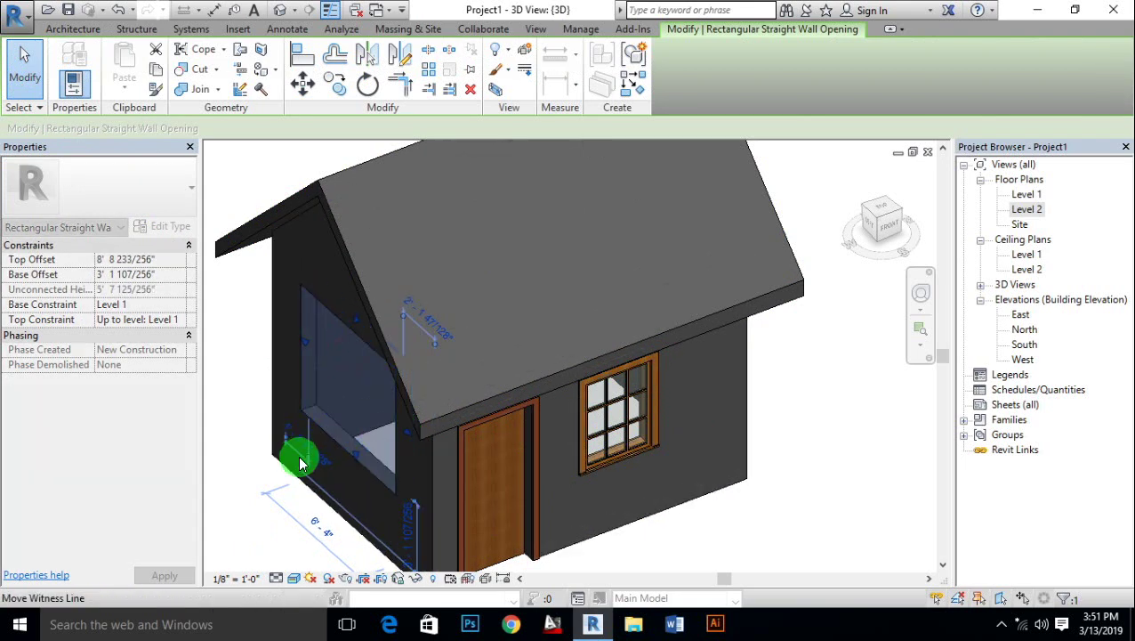
pyautogui.click(847, 390)
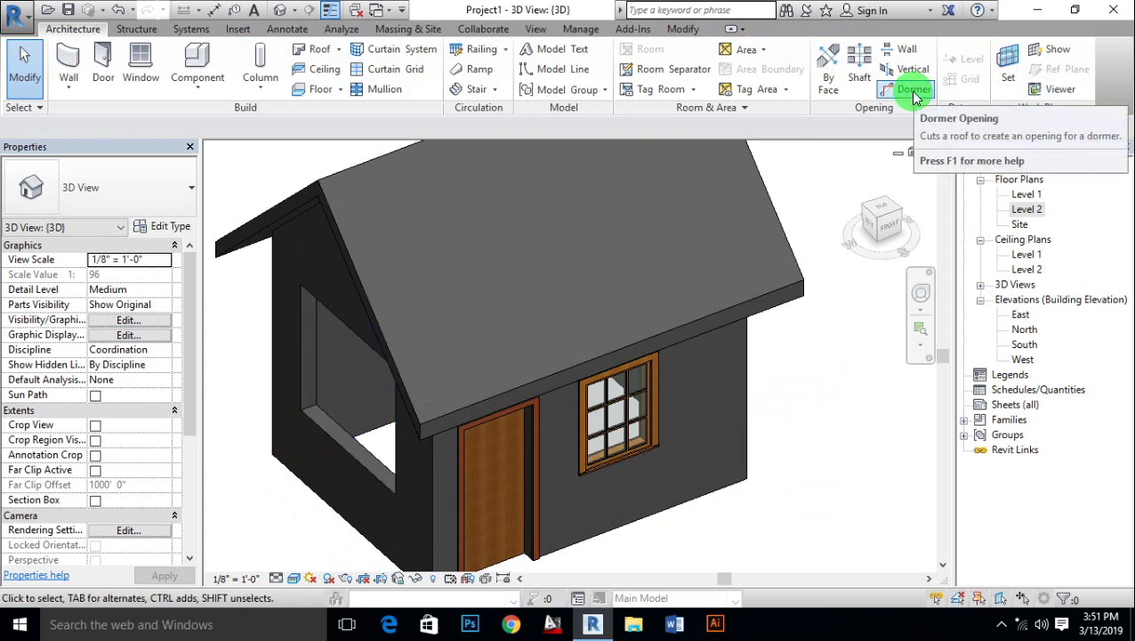
# Step: Start a roof by extrusion on Level 2, using the roof edge plane and the South elevation
pyautogui.doubleClick(1026, 209)
pyautogui.click(335, 51)
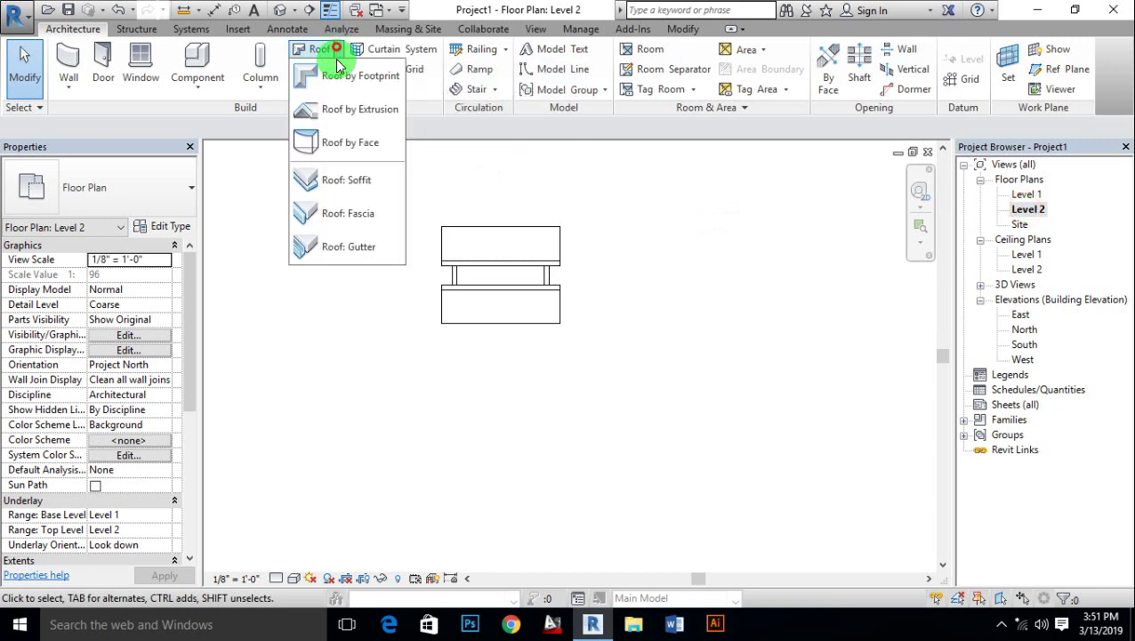
pyautogui.click(334, 111)
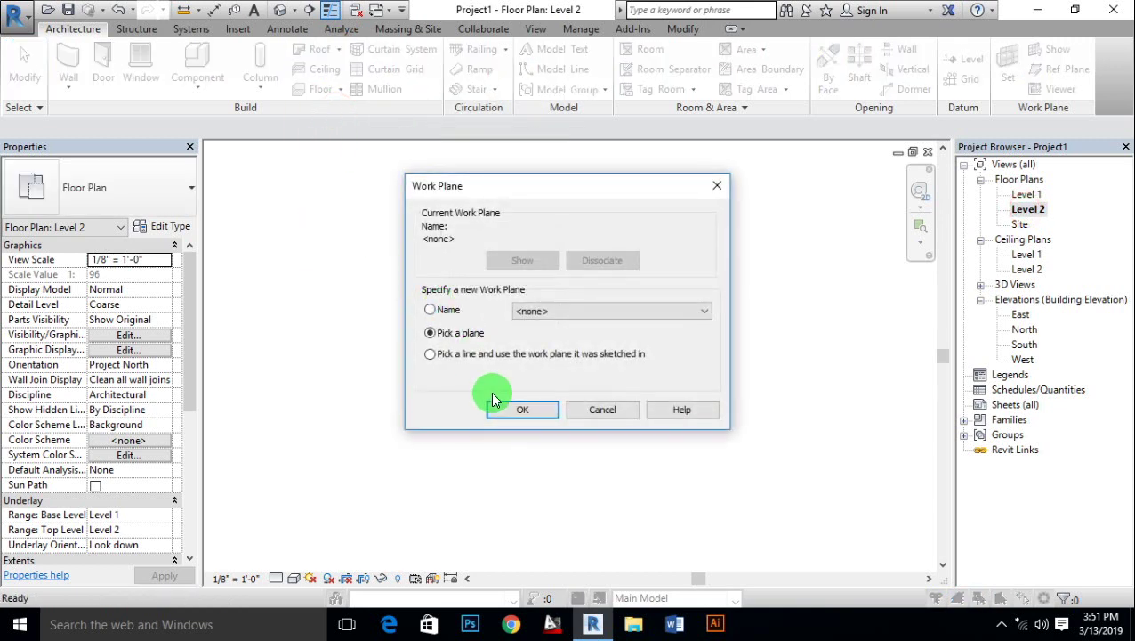
pyautogui.click(495, 402)
pyautogui.click(516, 335)
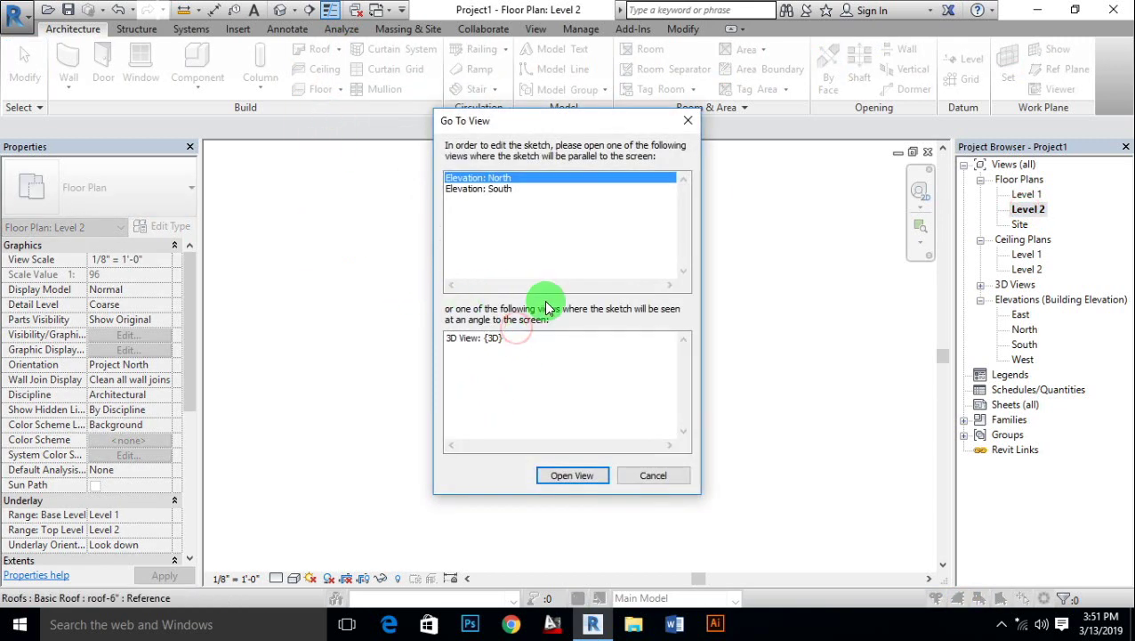
pyautogui.click(505, 190)
pyautogui.click(584, 479)
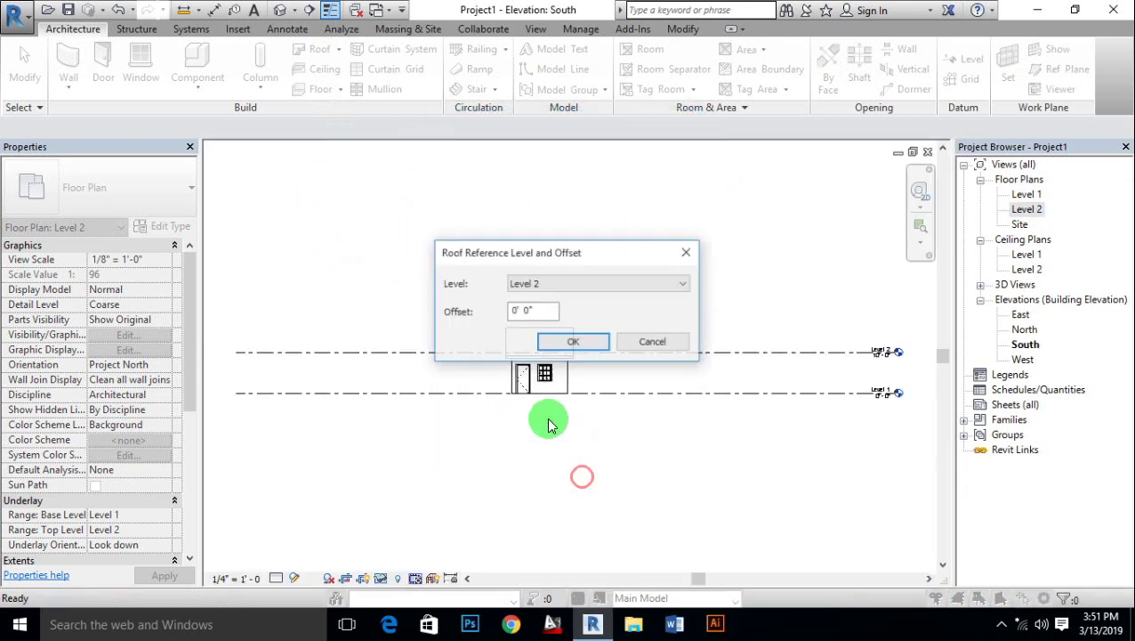
pyautogui.click(577, 339)
# Step: Sketch one sloped profile line from the apex, then mirror it about a vertical apex axis
pyautogui.scroll(1, 534, 375)
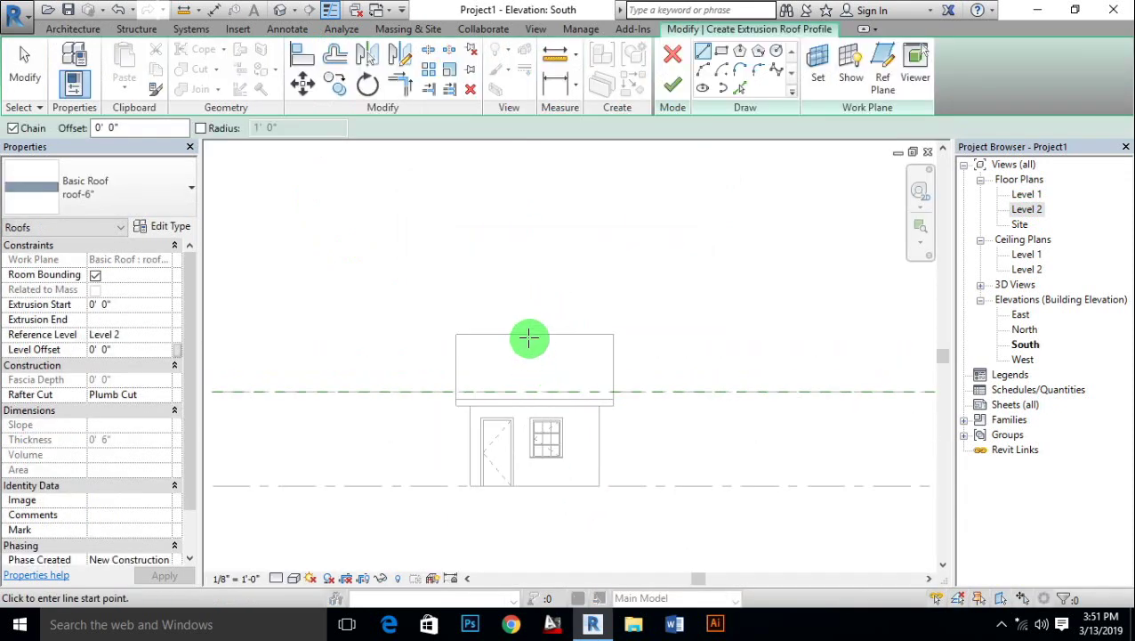
pyautogui.click(530, 335)
pyautogui.click(477, 389)
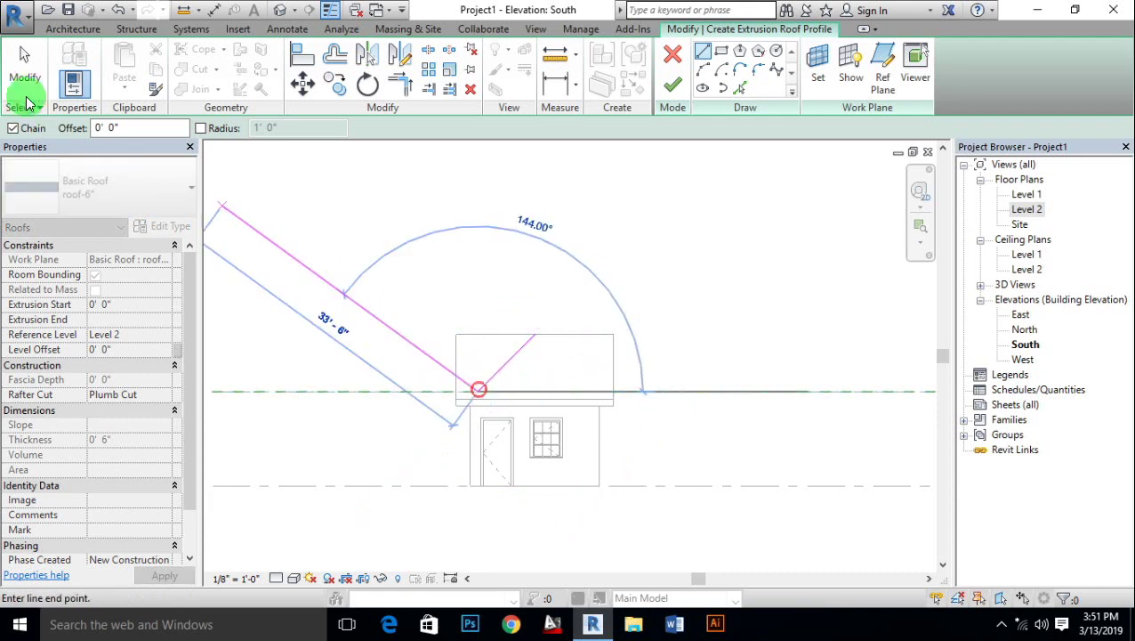
pyautogui.click(25, 79)
pyautogui.click(510, 360)
pyautogui.click(399, 55)
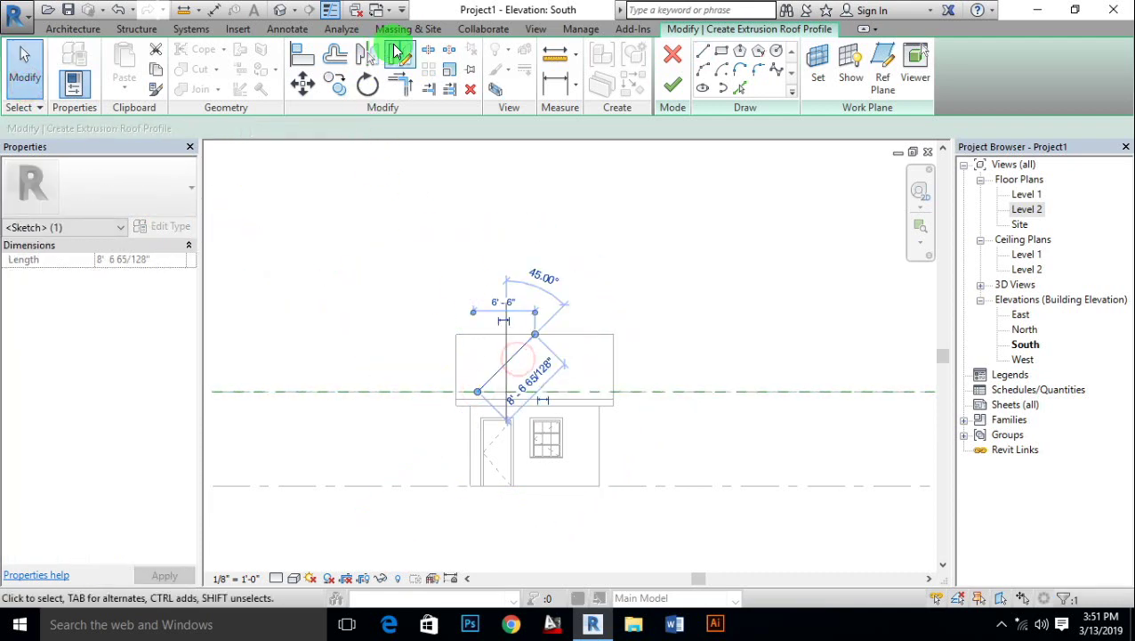
pyautogui.scroll(1, 515, 347)
pyautogui.scroll(1, 515, 347)
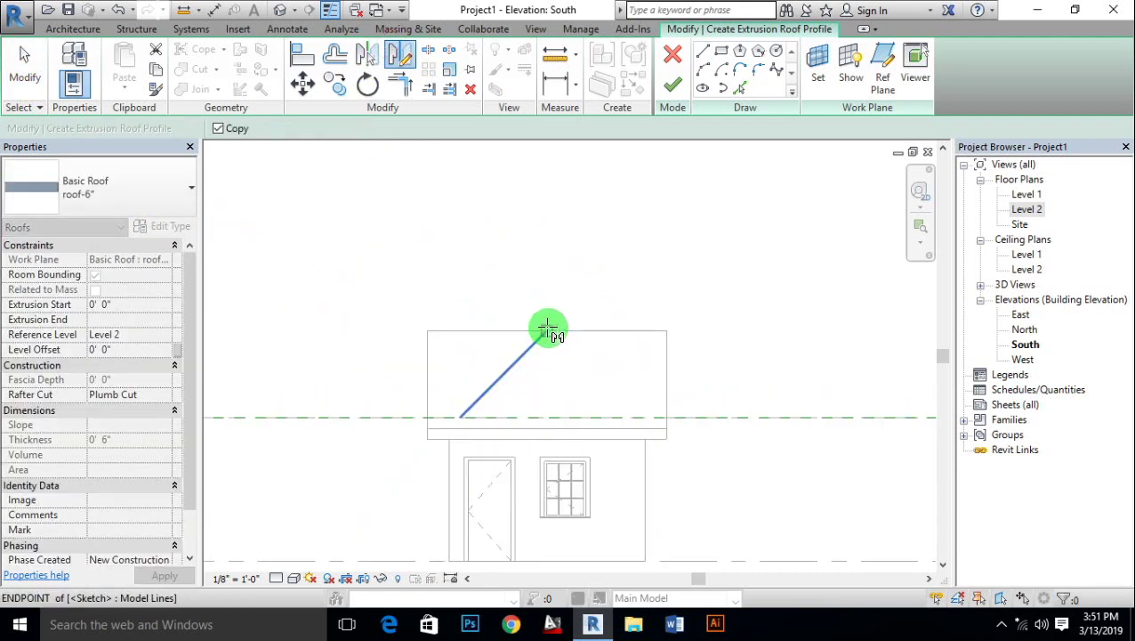
pyautogui.click(547, 331)
pyautogui.click(547, 382)
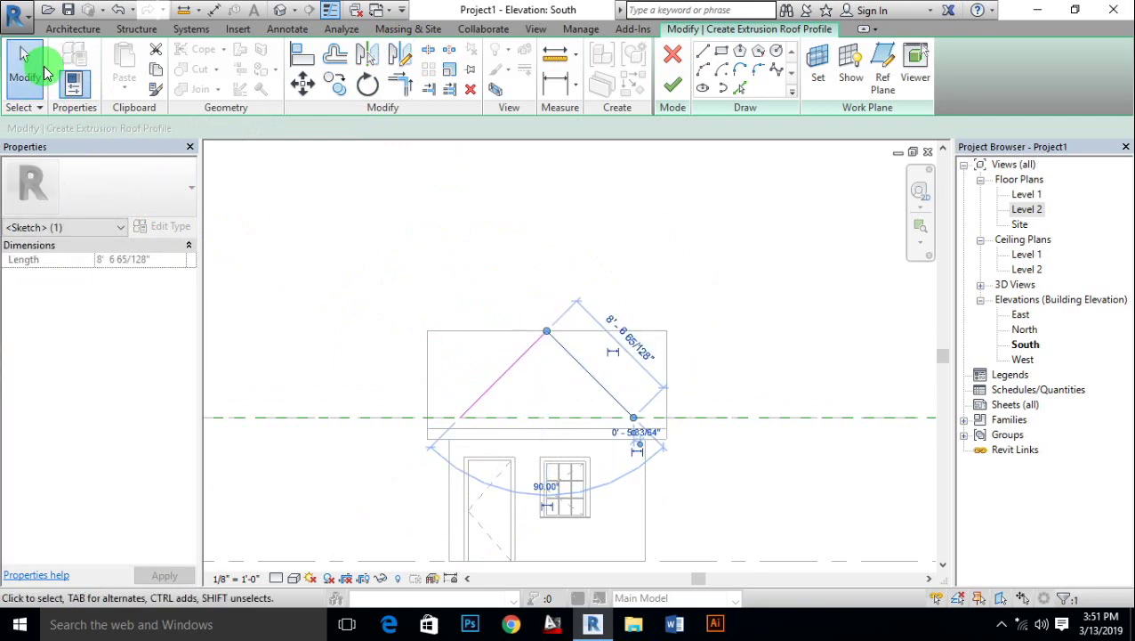
pyautogui.click(33, 74)
pyautogui.scroll(2, 737, 460)
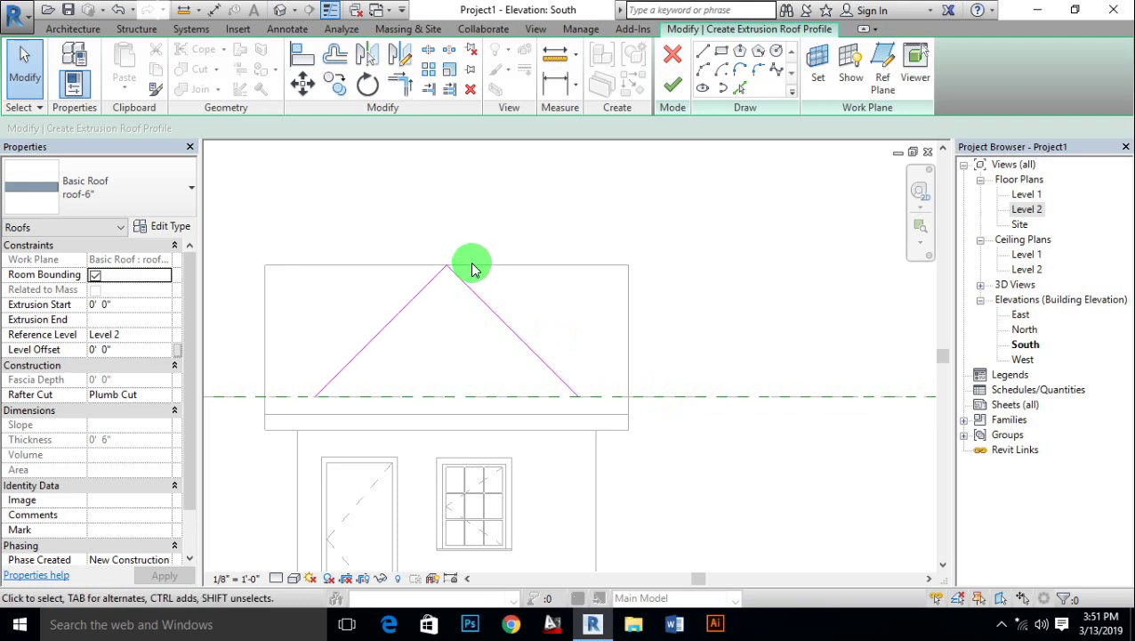
# Step: Lower the gable peak and finish the extruded dormer roof
pyautogui.moveTo(513, 290); pyautogui.dragTo(362, 336)
pyautogui.moveTo(446, 277); pyautogui.dragTo(447, 277)
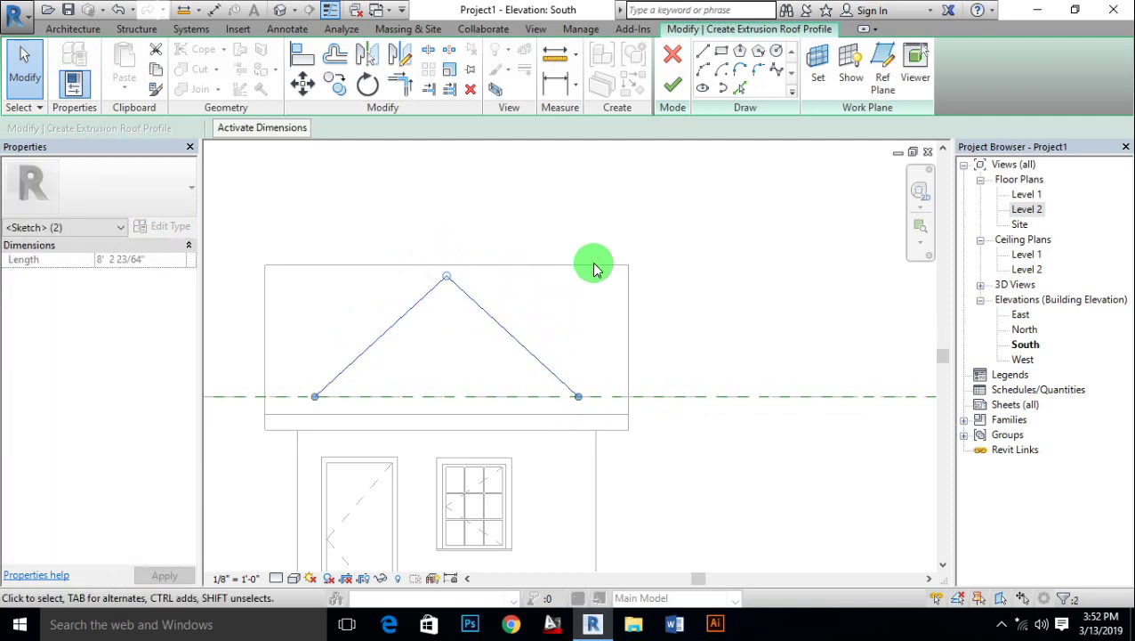
pyautogui.click(673, 85)
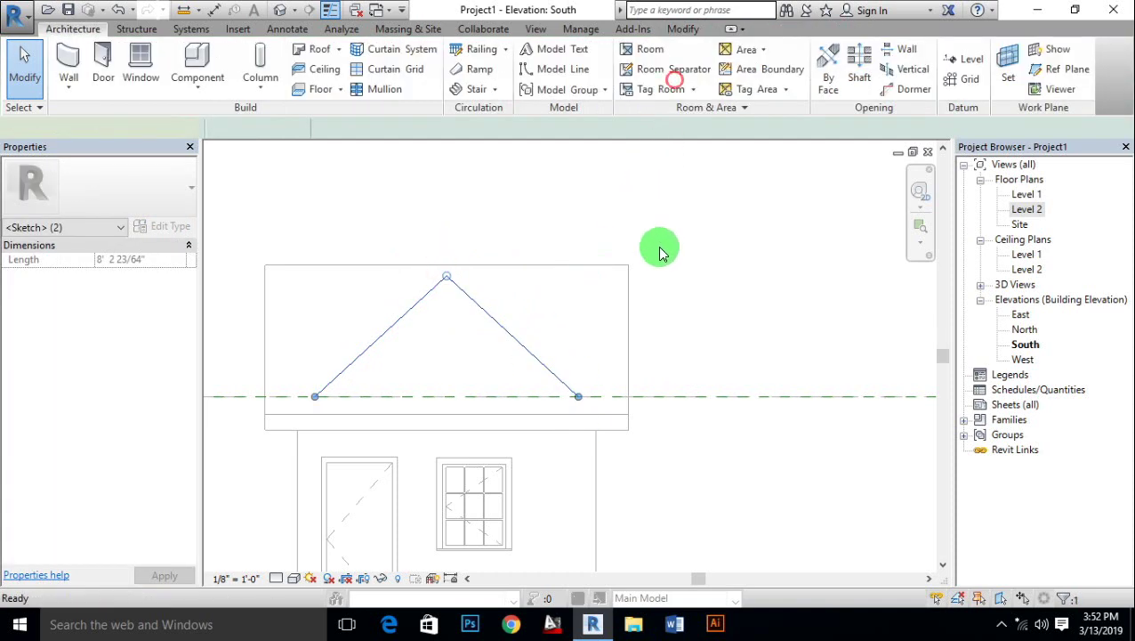
# Step: In the 3D view, shorten the dormer roof's extrusion length so it sits on the main roof
pyautogui.click(281, 12)
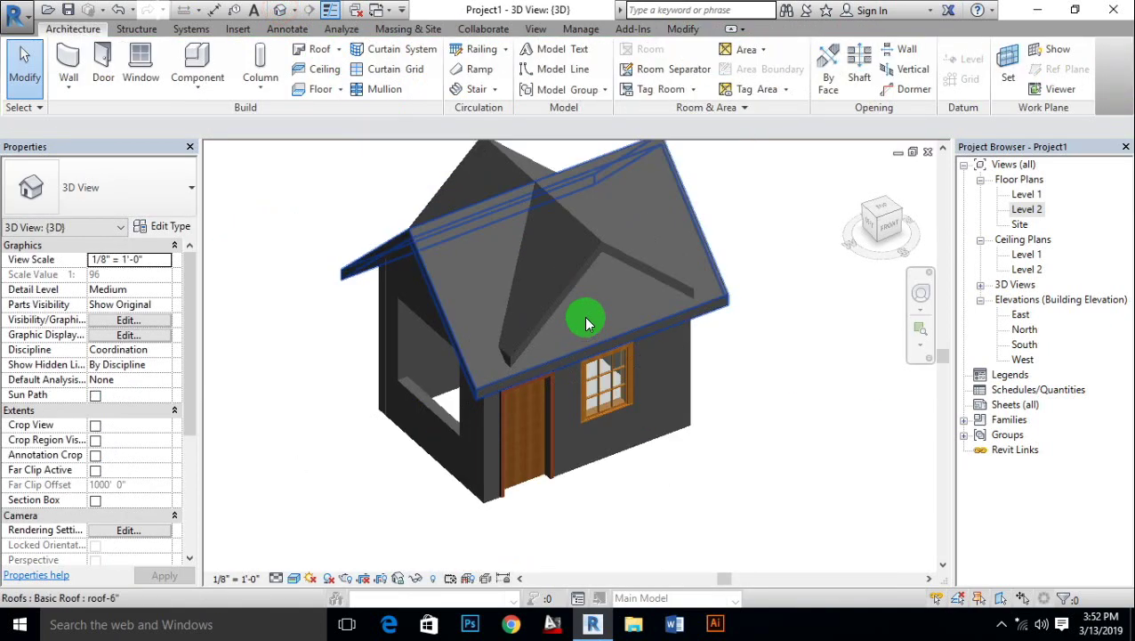
pyautogui.click(587, 257)
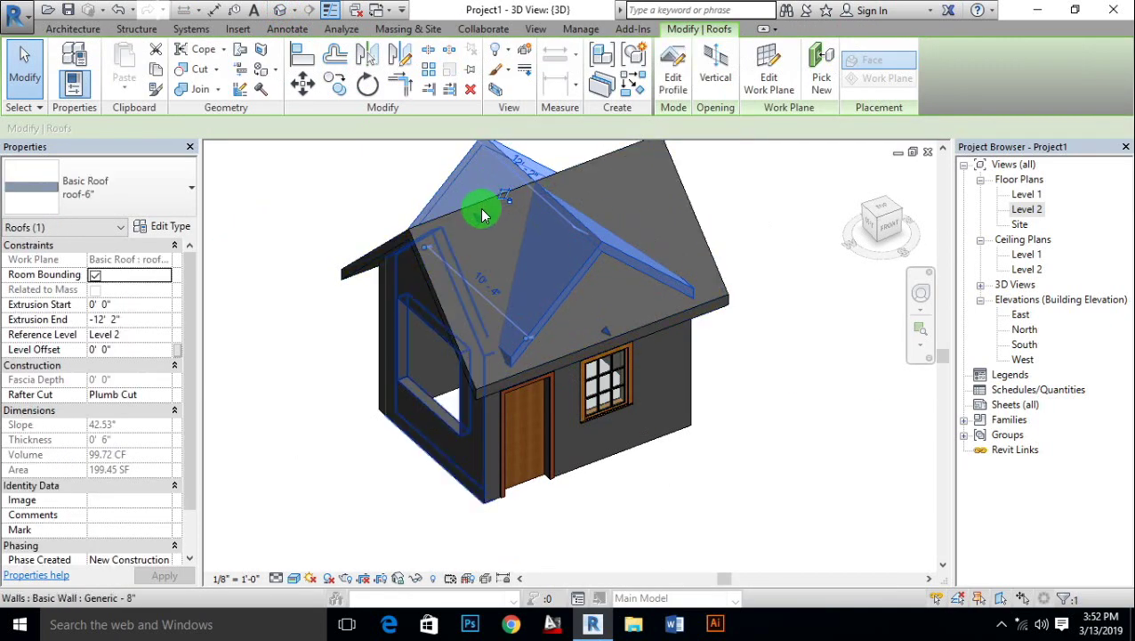
pyautogui.moveTo(482, 213); pyautogui.dragTo(653, 296)
pyautogui.press('Escape')
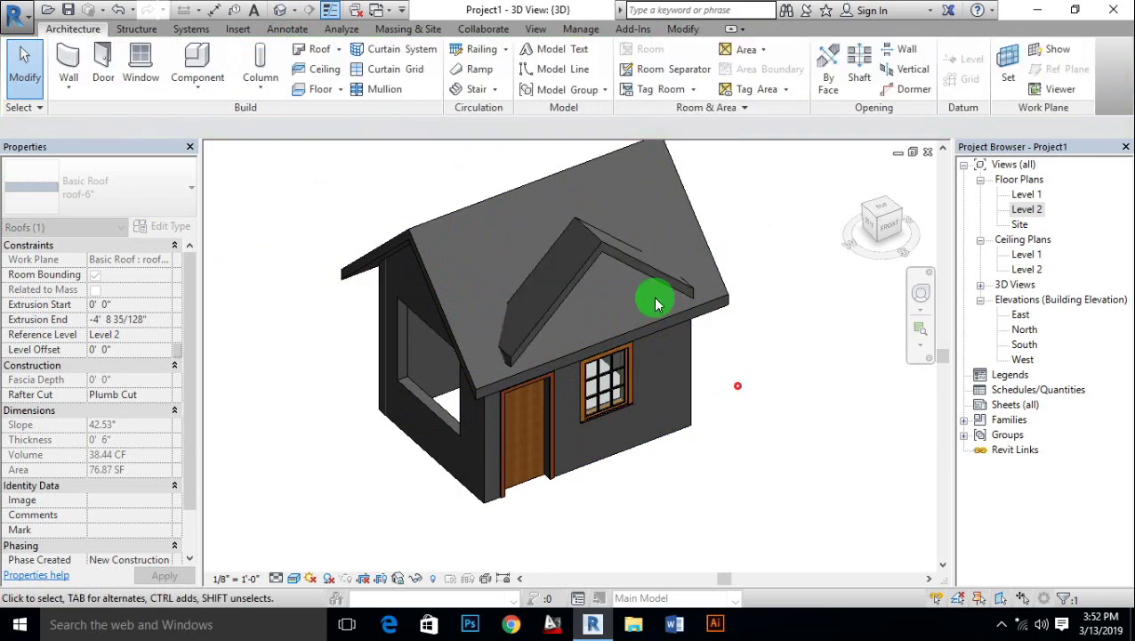
pyautogui.scroll(2, 466, 178)
# Step: Join the dormer roof's back edge to the main roof
pyautogui.click(637, 332)
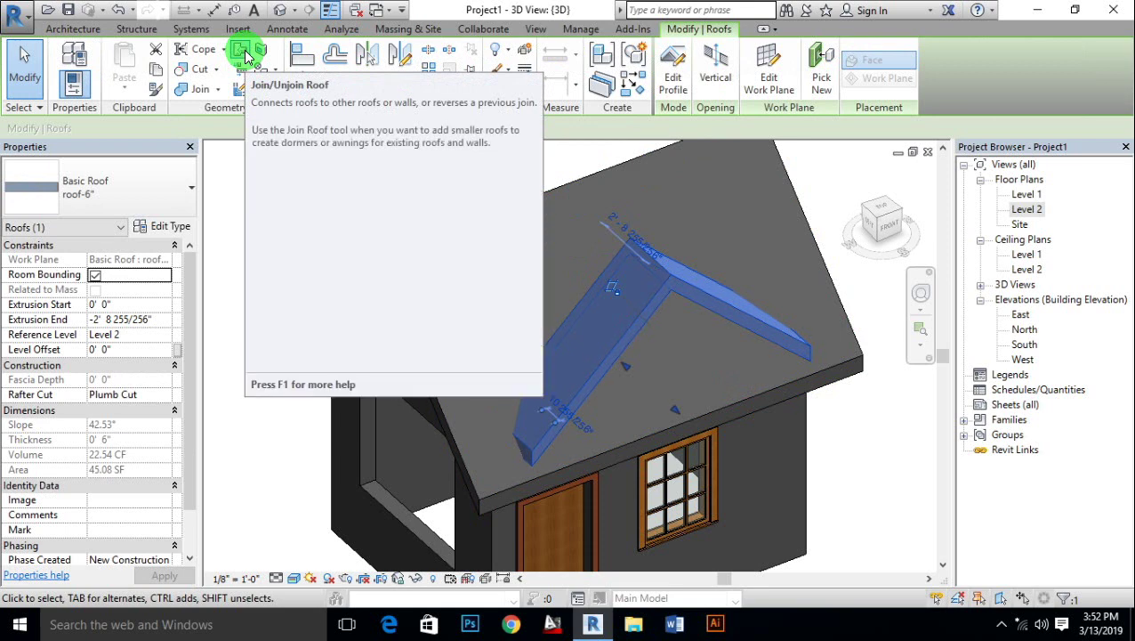
pyautogui.click(248, 56)
pyautogui.click(573, 309)
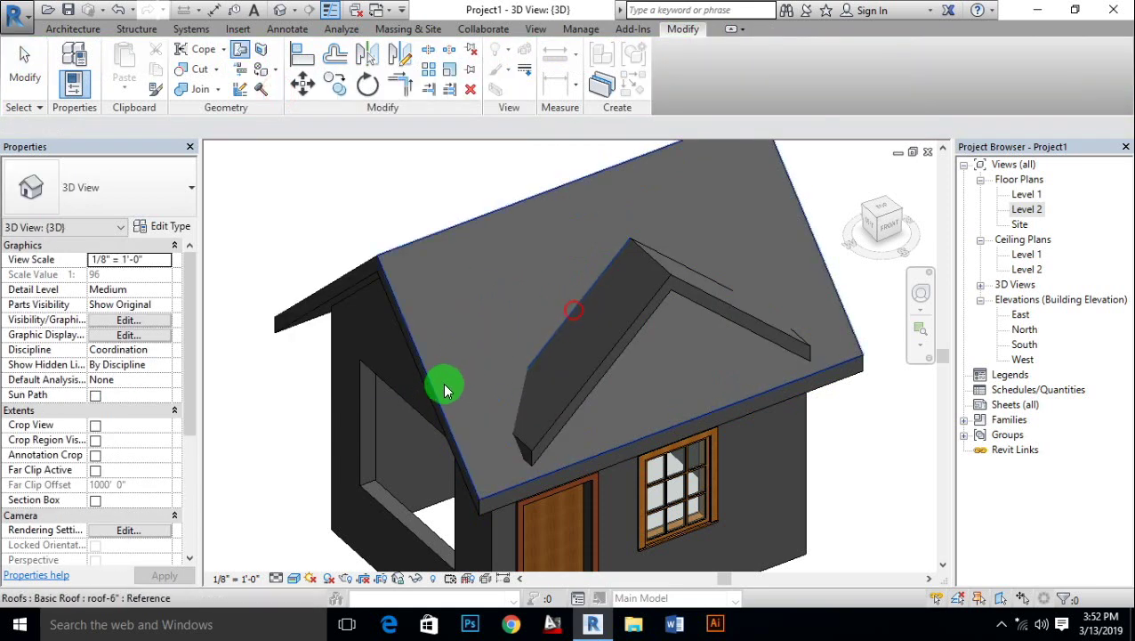
pyautogui.click(442, 393)
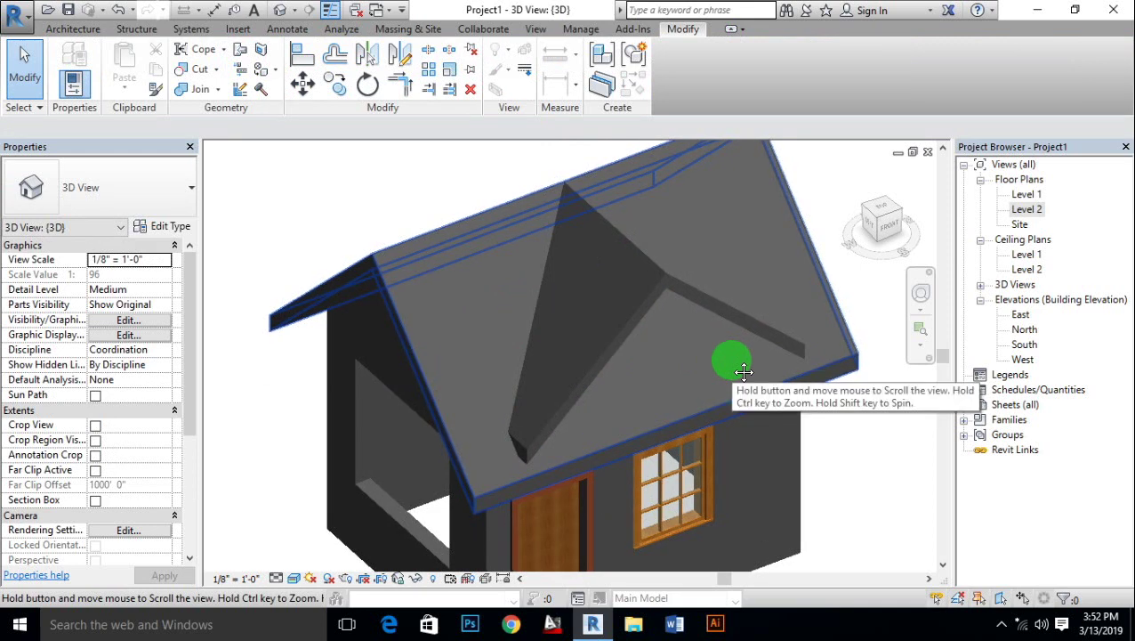
# Step: Open the Site plan in Wireframe display
pyautogui.doubleClick(1021, 224)
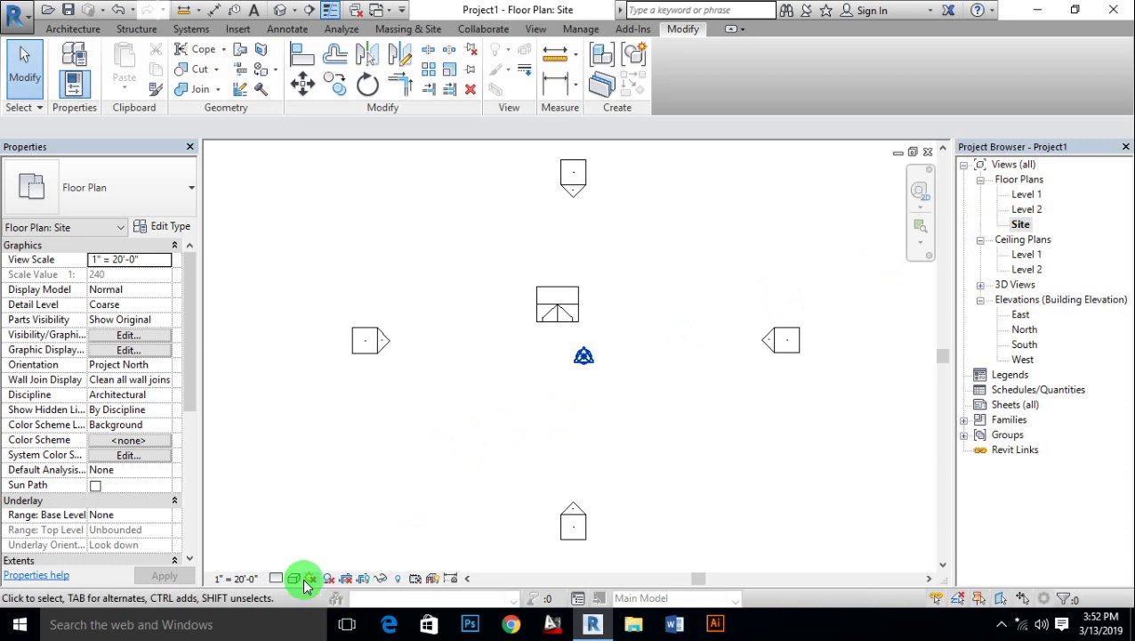
pyautogui.click(299, 583)
pyautogui.click(332, 474)
pyautogui.scroll(2, 557, 283)
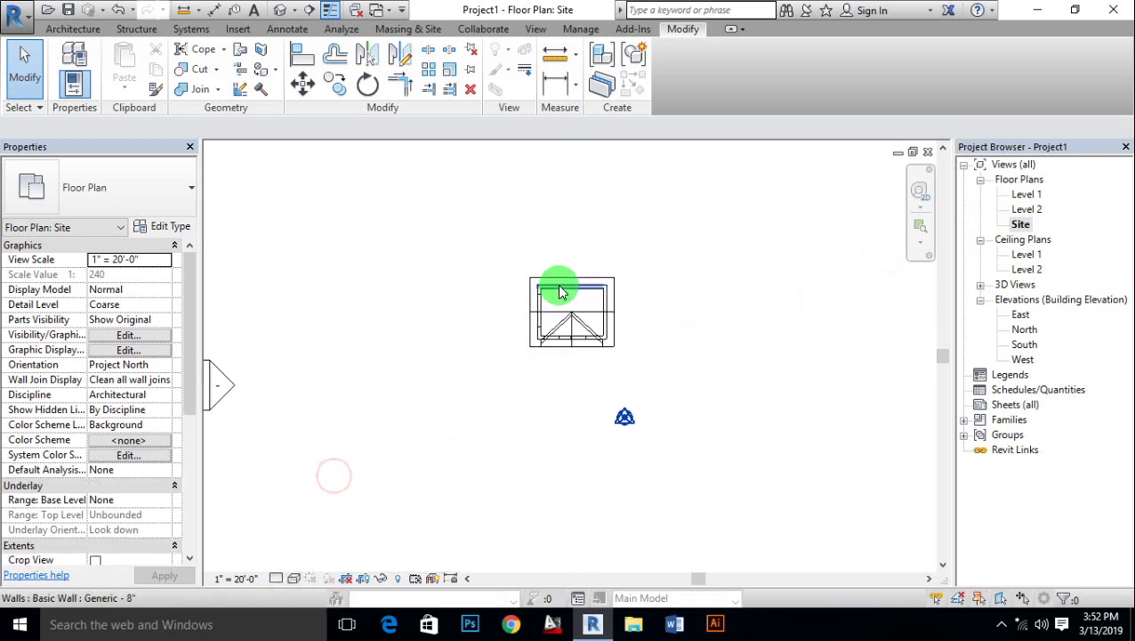
pyautogui.scroll(3, 570, 298)
pyautogui.click(80, 55)
# Step: Draw a short wall under the dormer roof's left slope
pyautogui.click(78, 30)
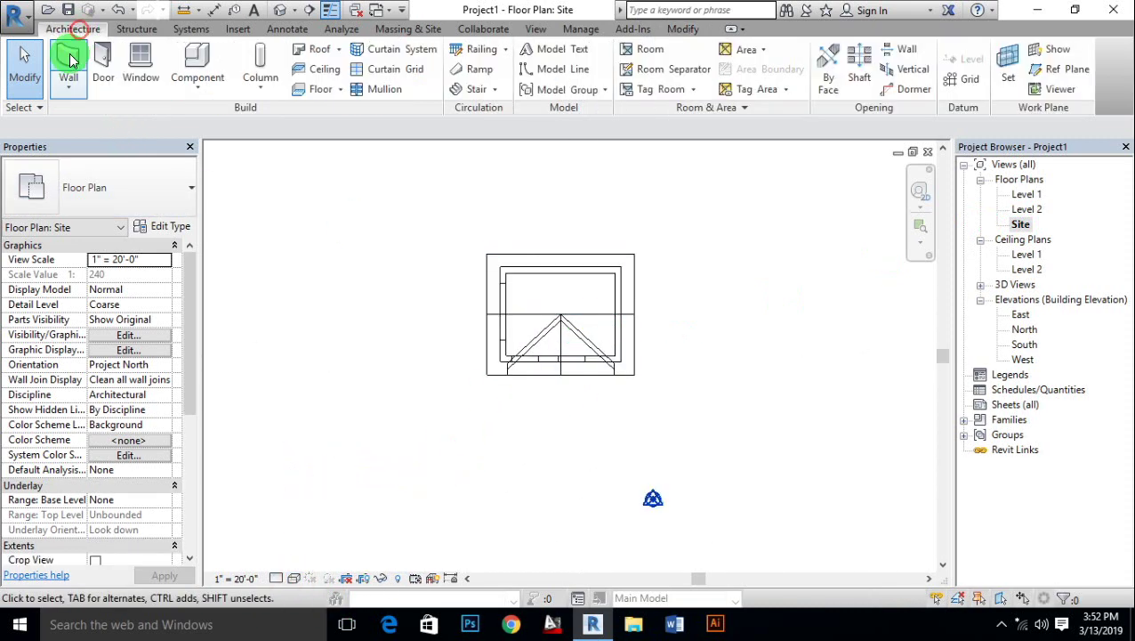
pyautogui.click(69, 54)
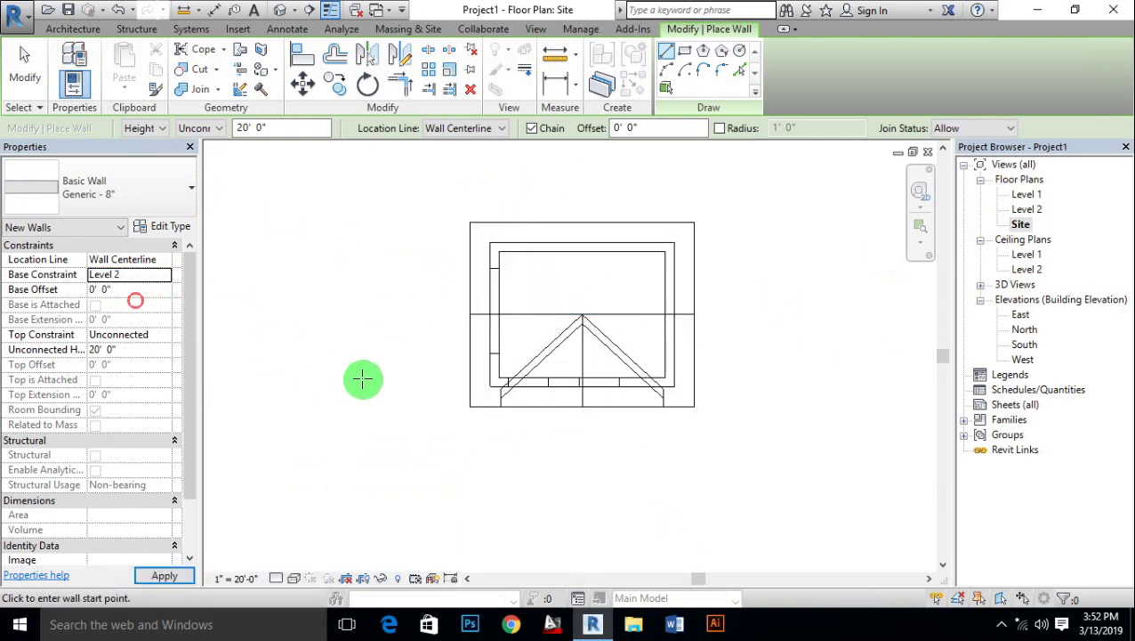
pyautogui.scroll(2, 528, 356)
pyautogui.scroll(3, 541, 365)
pyautogui.scroll(3, 532, 360)
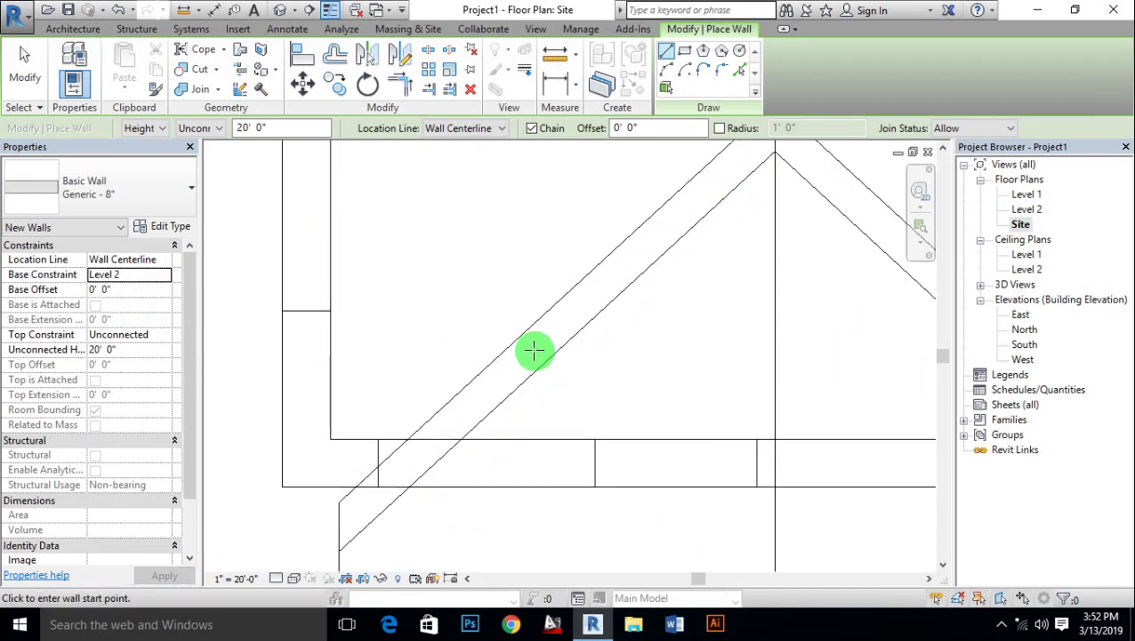
pyautogui.click(545, 464)
pyautogui.click(22, 82)
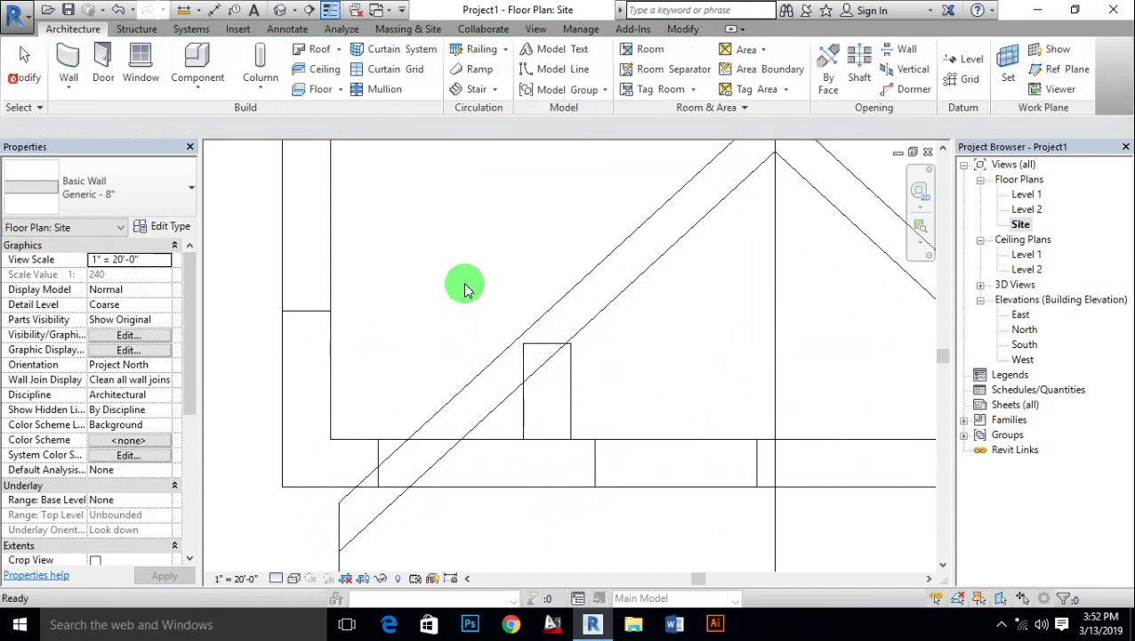
# Step: Mirror the short wall about the roof apex to the right slope
pyautogui.click(549, 352)
pyautogui.scroll(-2, 549, 353)
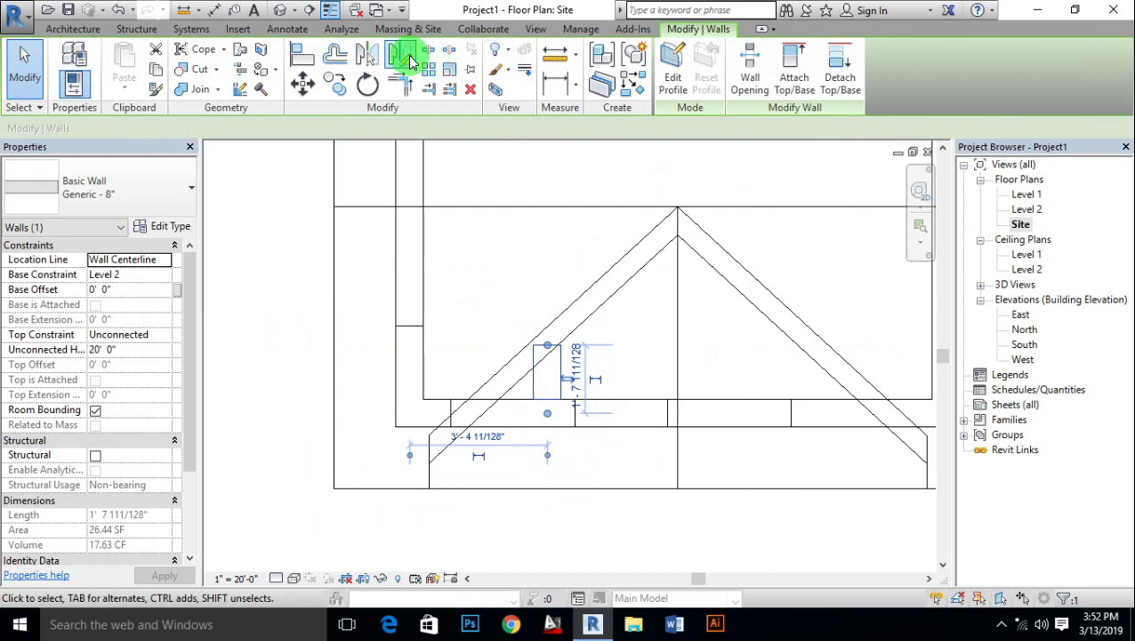
pyautogui.click(410, 61)
pyautogui.click(678, 235)
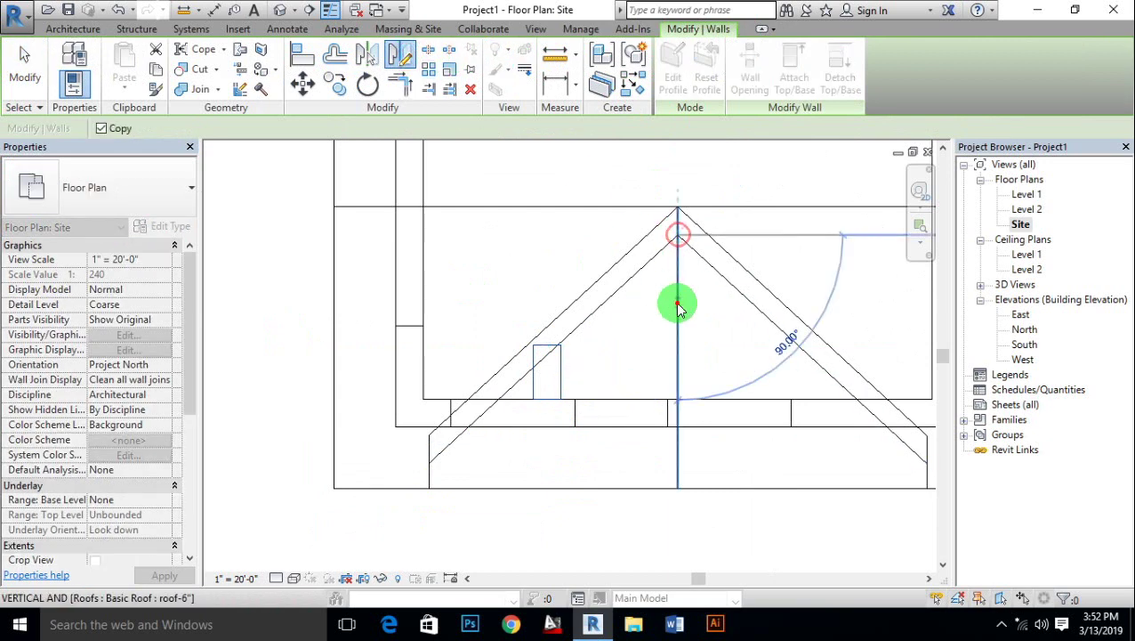
pyautogui.click(678, 307)
# Step: Set a new wall's base to Level 2, cancel it, and return to the 3D view
pyautogui.click(73, 28)
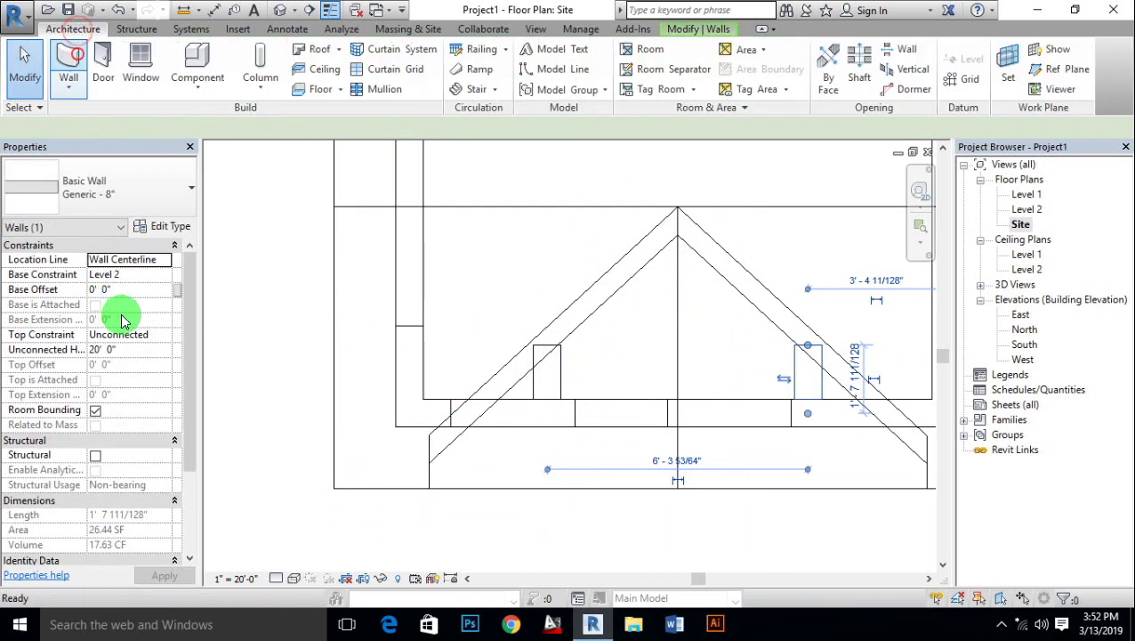
pyautogui.click(160, 275)
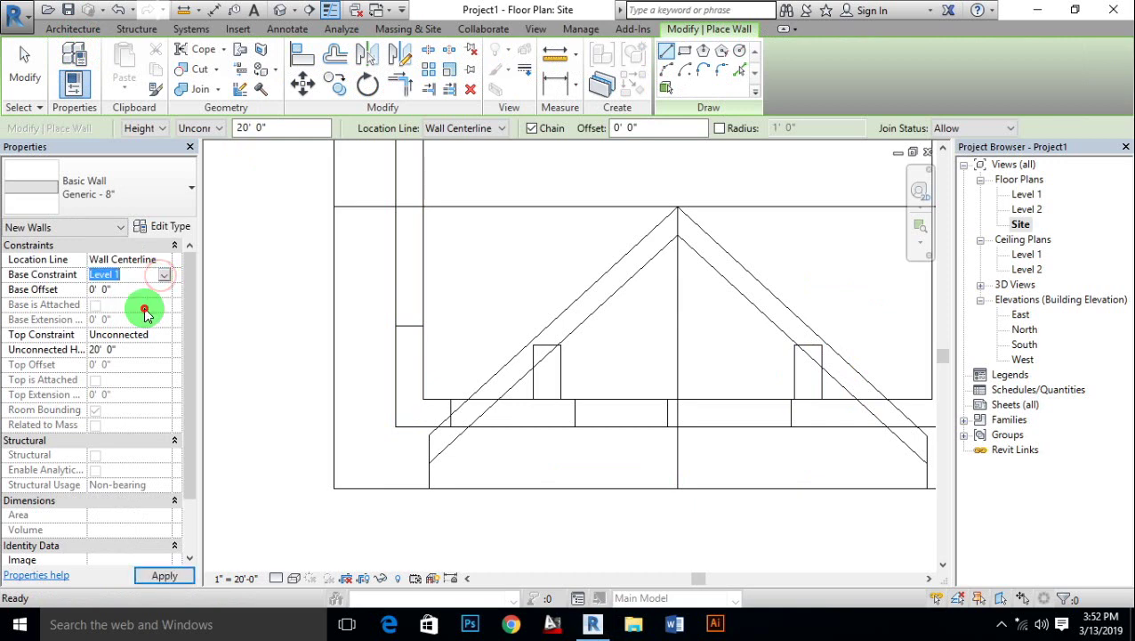
pyautogui.click(145, 313)
pyautogui.click(548, 413)
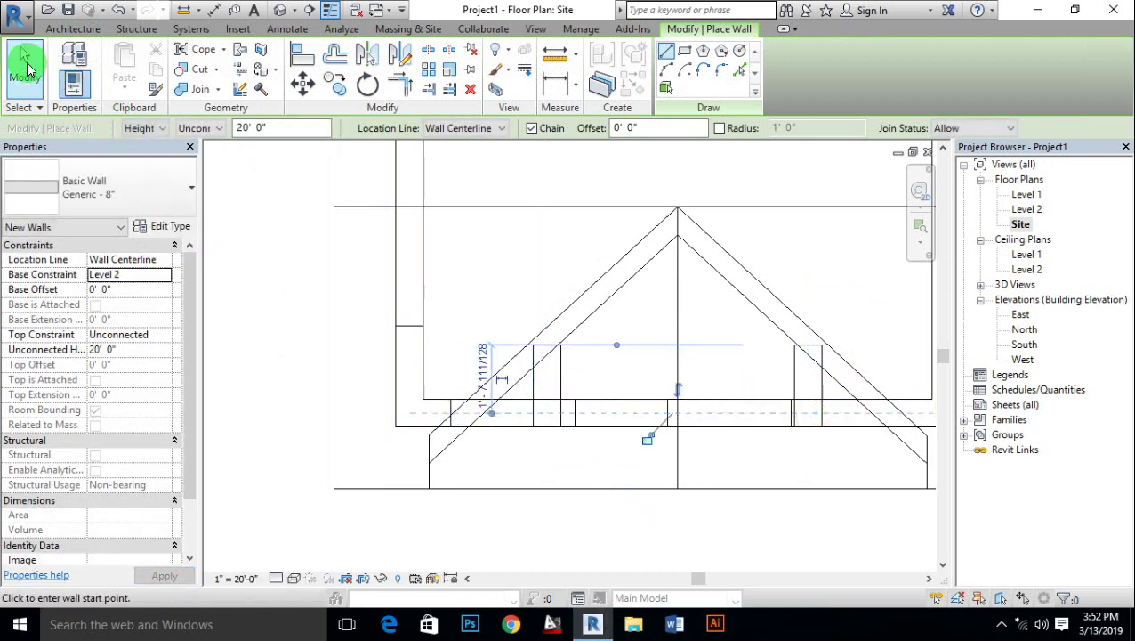
pyautogui.click(24, 62)
pyautogui.click(277, 9)
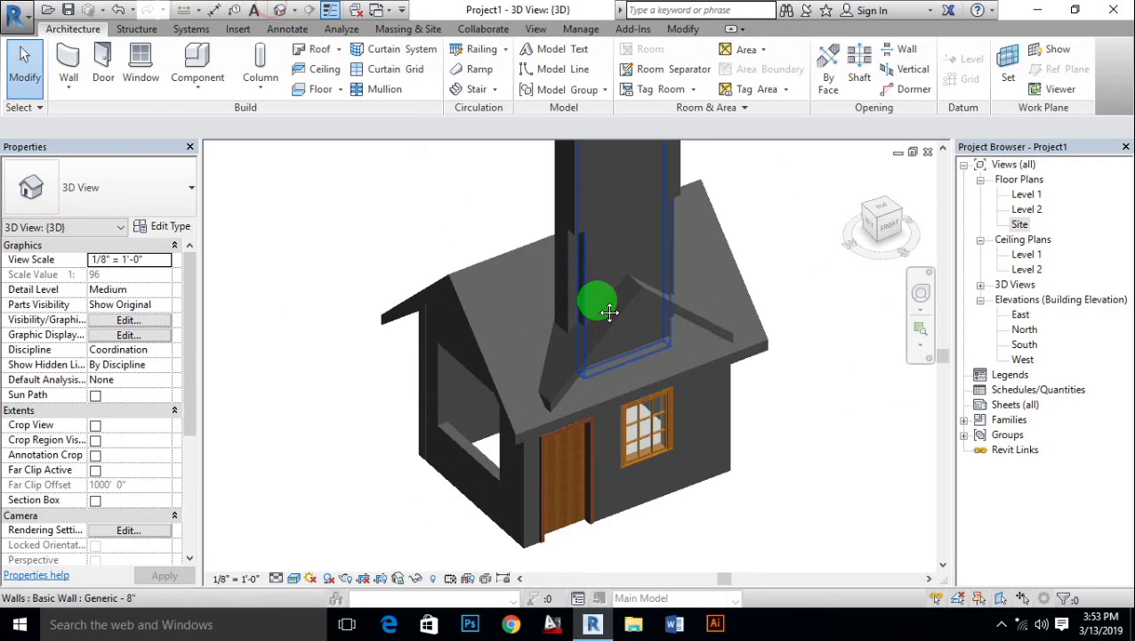
# Step: Attach the three Tab-selected dormer walls to the main roof
pyautogui.scroll(-5, 598, 304)
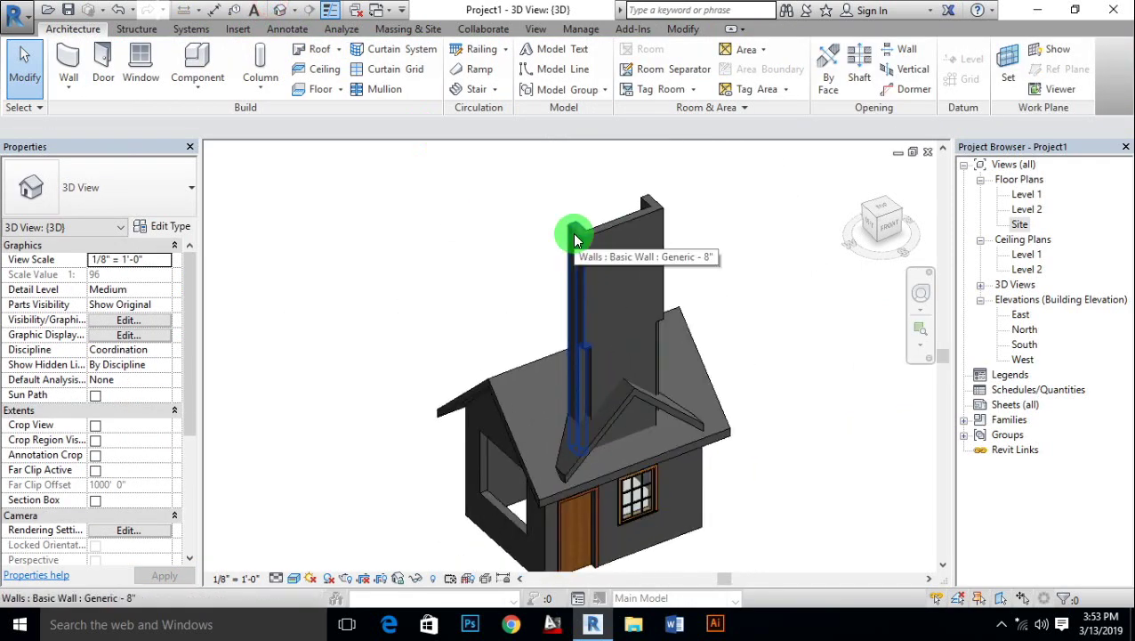
pyautogui.press('Tab')
pyautogui.click(573, 233)
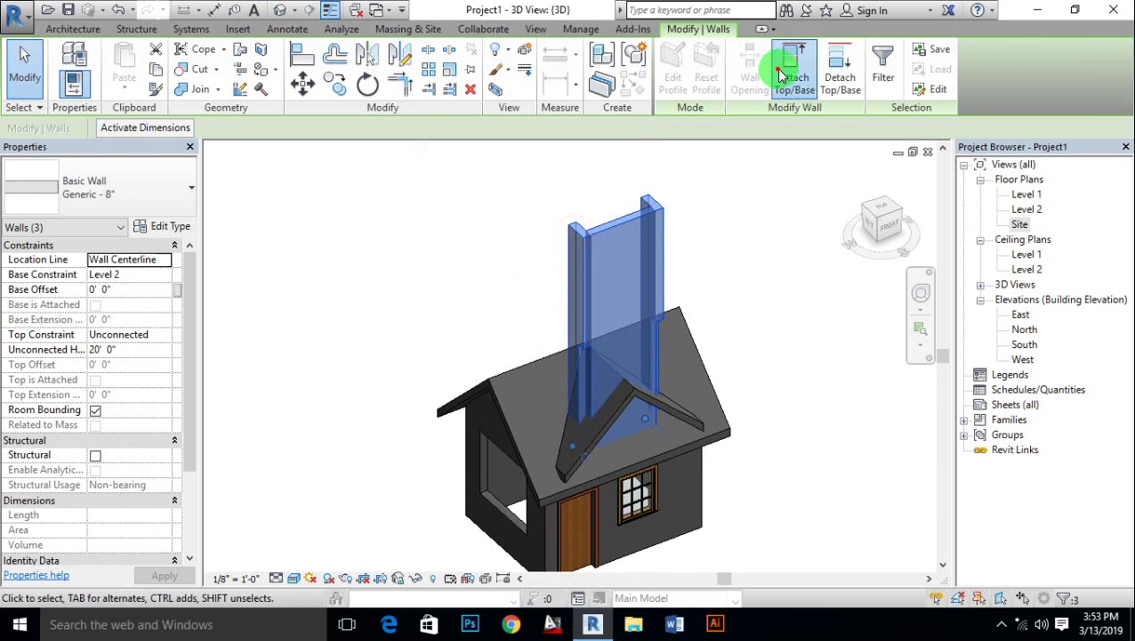
pyautogui.click(781, 75)
pyautogui.click(650, 406)
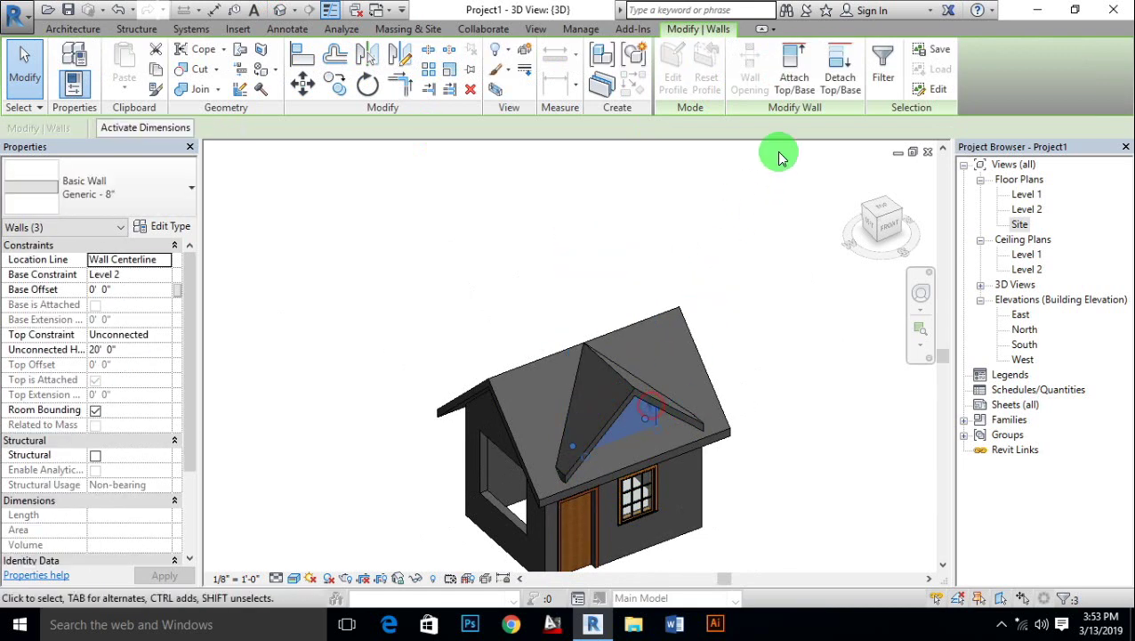
pyautogui.click(791, 81)
pyautogui.click(218, 128)
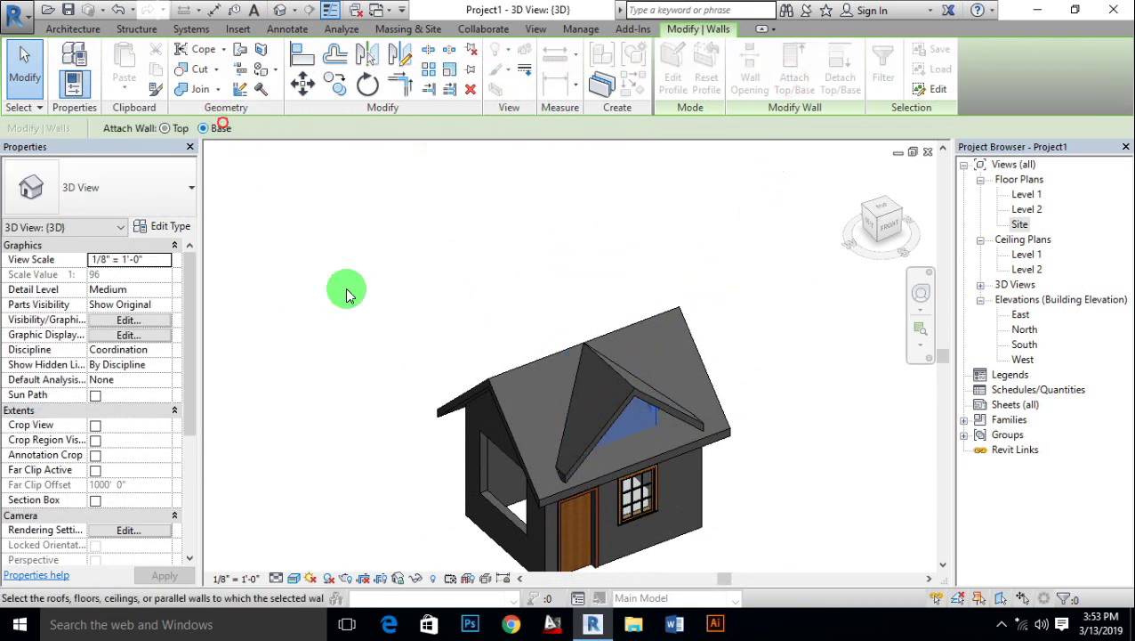
pyautogui.click(332, 257)
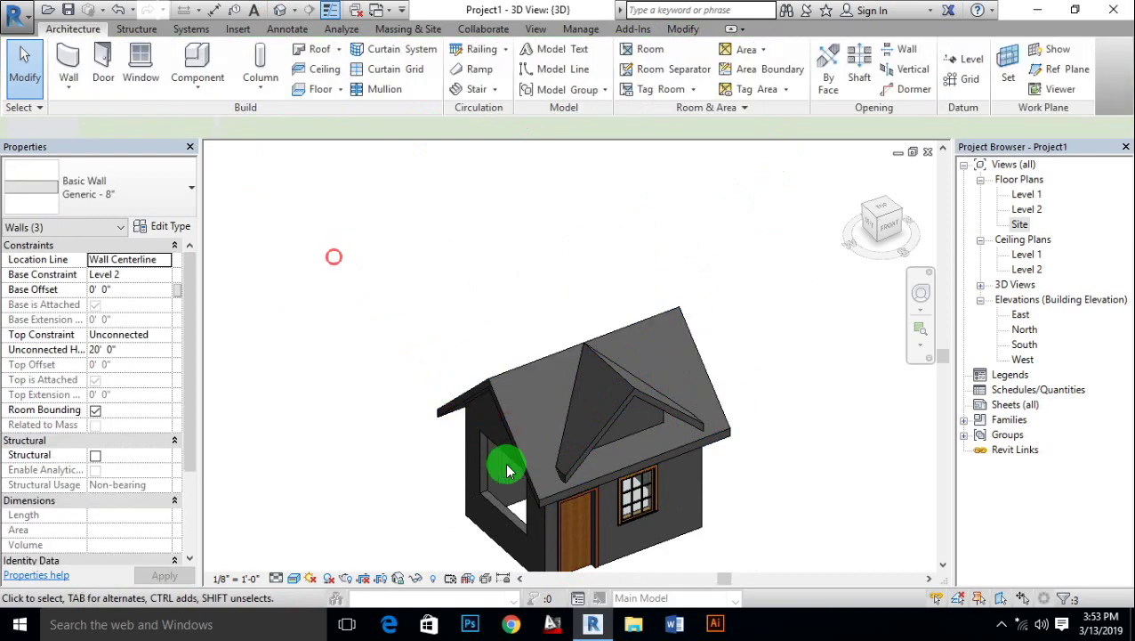
# Step: Orbit the house to check the walls no longer poke above the roof
pyautogui.moveTo(588, 533)
pyautogui.keyDown('shift'); pyautogui.mouseDown(button='middle')
pyautogui.moveTo(622, 409)
pyautogui.moveTo(613, 418)
pyautogui.moveTo(606, 354)
pyautogui.mouseUp(button='middle'); pyautogui.keyUp('shift')
pyautogui.scroll(2, 627, 394)
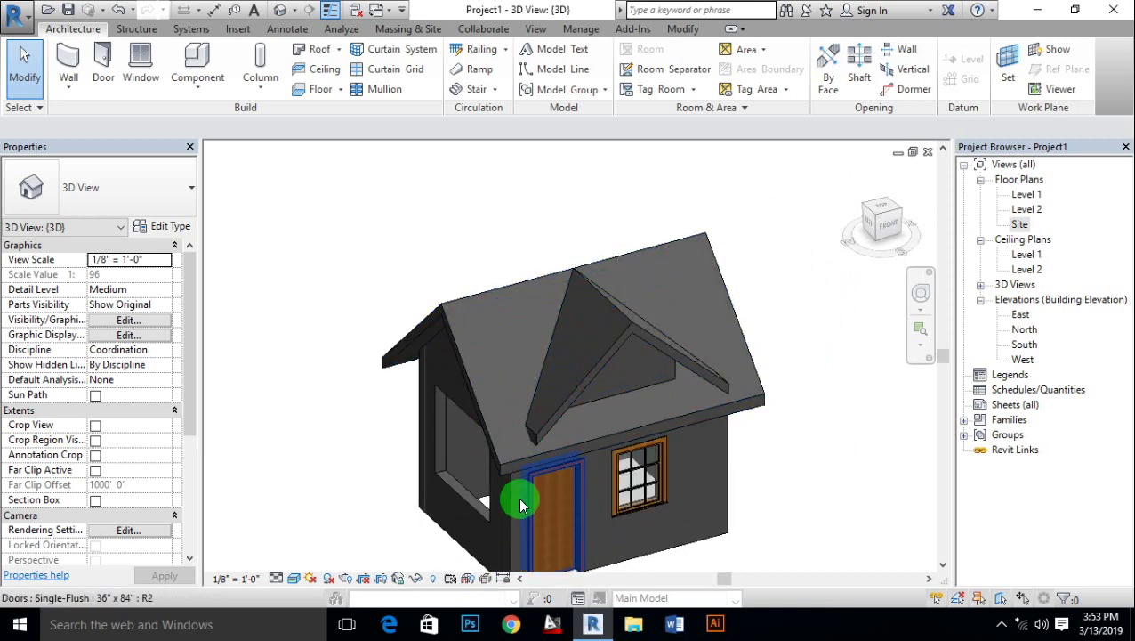
pyautogui.keyDown('shift'); pyautogui.moveTo(514, 501); pyautogui.dragTo(548, 496, button='middle'); pyautogui.keyUp('shift')
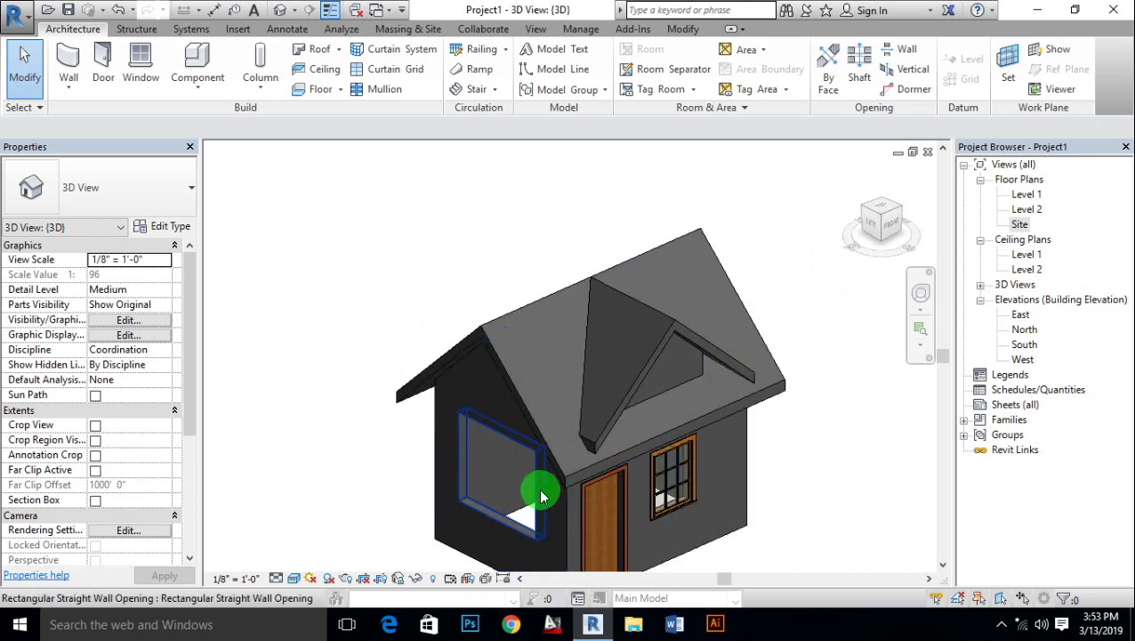
pyautogui.moveTo(566, 439)
pyautogui.keyDown('shift'); pyautogui.mouseDown(button='middle')
pyautogui.moveTo(519, 451)
pyautogui.moveTo(319, 566)
pyautogui.mouseUp(button='middle'); pyautogui.keyUp('shift')
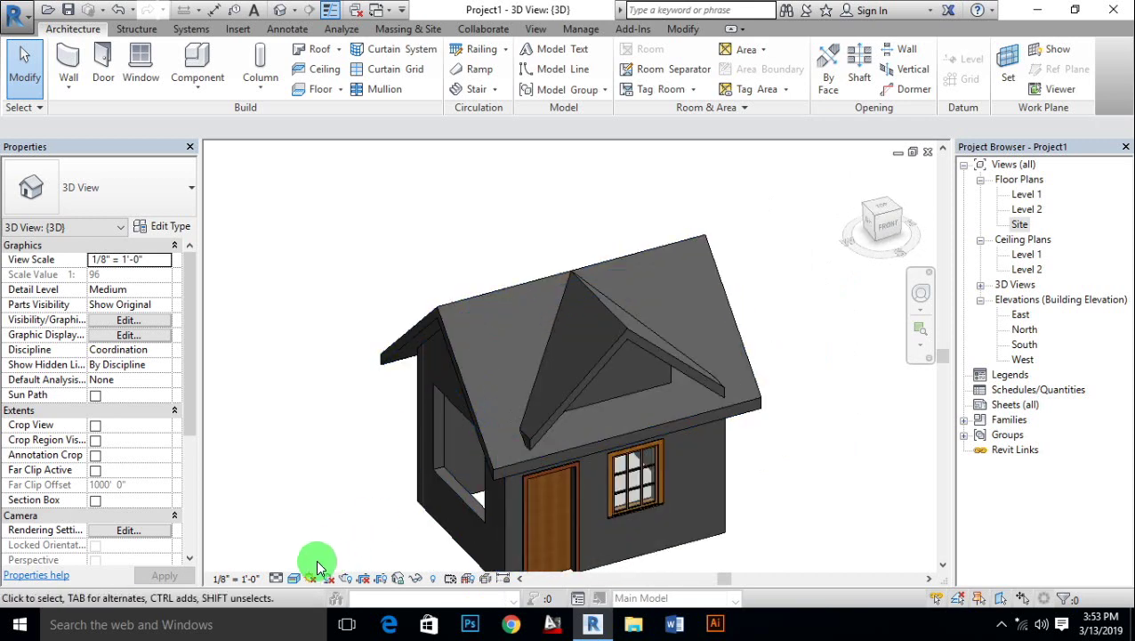
# Step: Switch to Wireframe and begin a dormer opening in the main roof
pyautogui.click(298, 580)
pyautogui.click(302, 473)
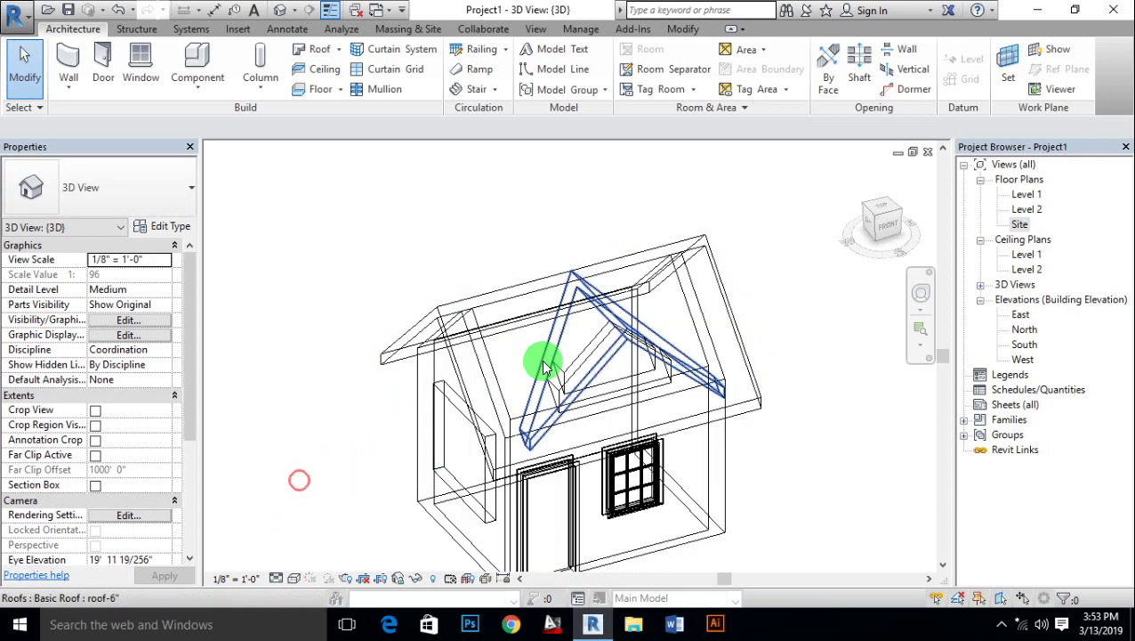
pyautogui.moveTo(539, 361)
pyautogui.keyDown('shift'); pyautogui.mouseDown(button='middle')
pyautogui.moveTo(567, 403)
pyautogui.moveTo(560, 411)
pyautogui.mouseUp(button='middle'); pyautogui.keyUp('shift')
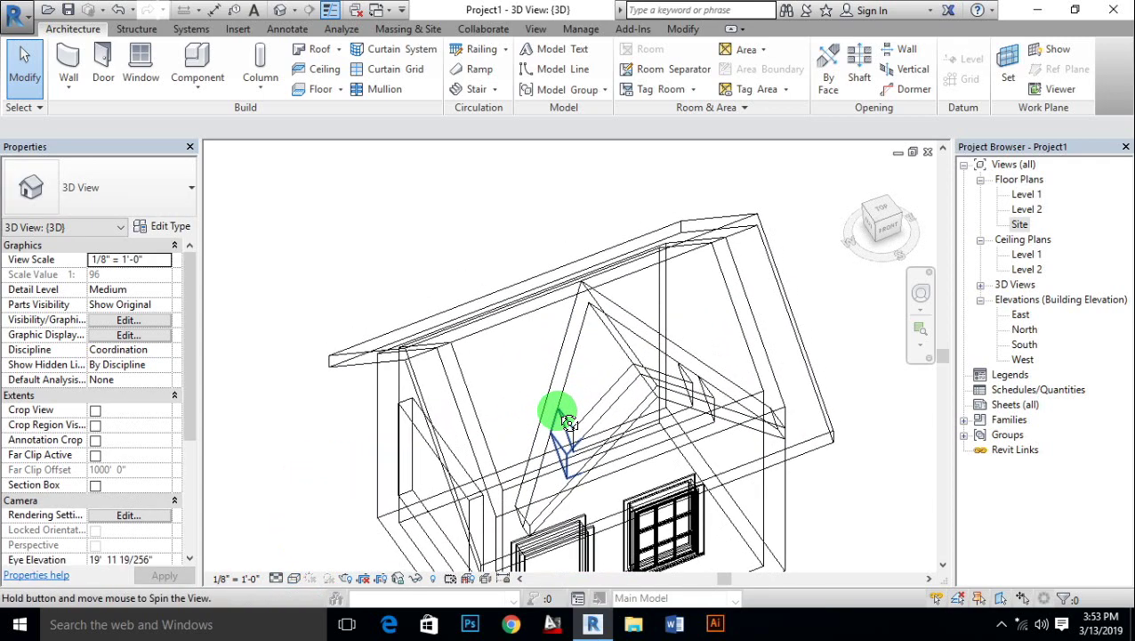
pyautogui.click(906, 89)
pyautogui.click(819, 408)
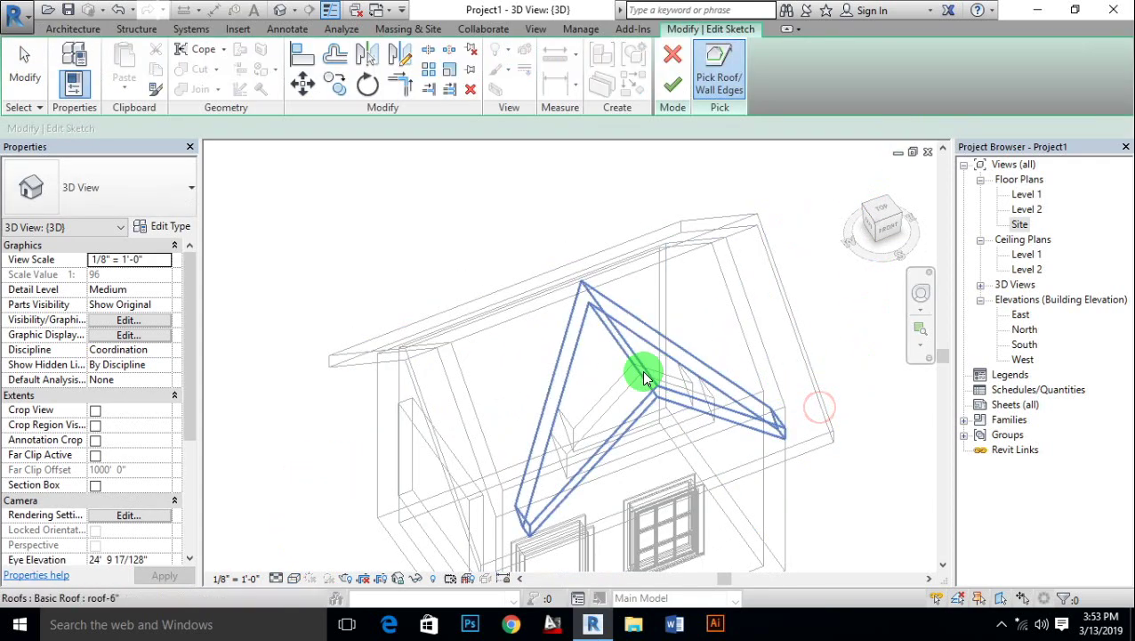
# Step: Pick the dormer wall and roof edges as the opening's boundary
pyautogui.scroll(2, 623, 372)
pyautogui.click(559, 360)
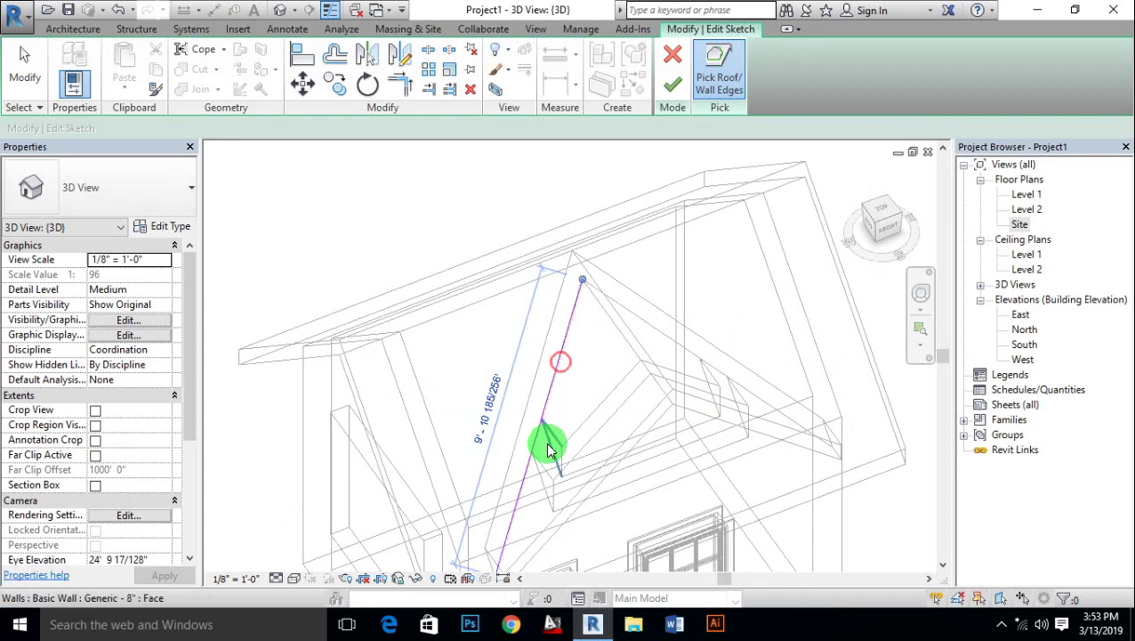
pyautogui.scroll(1, 550, 449)
pyautogui.click(556, 454)
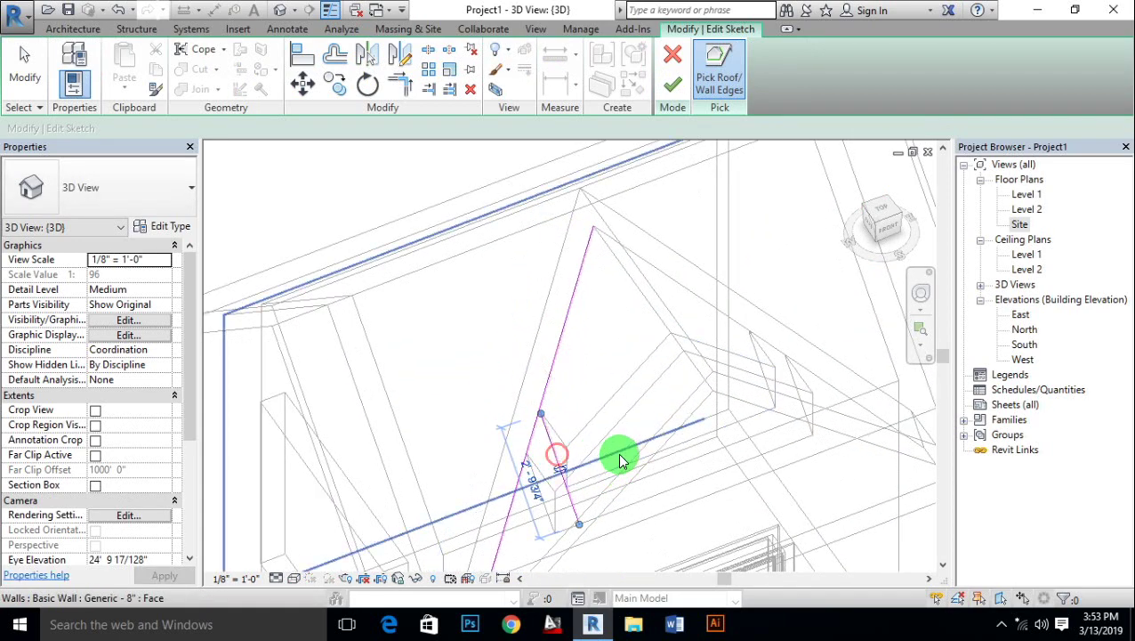
pyautogui.click(721, 425)
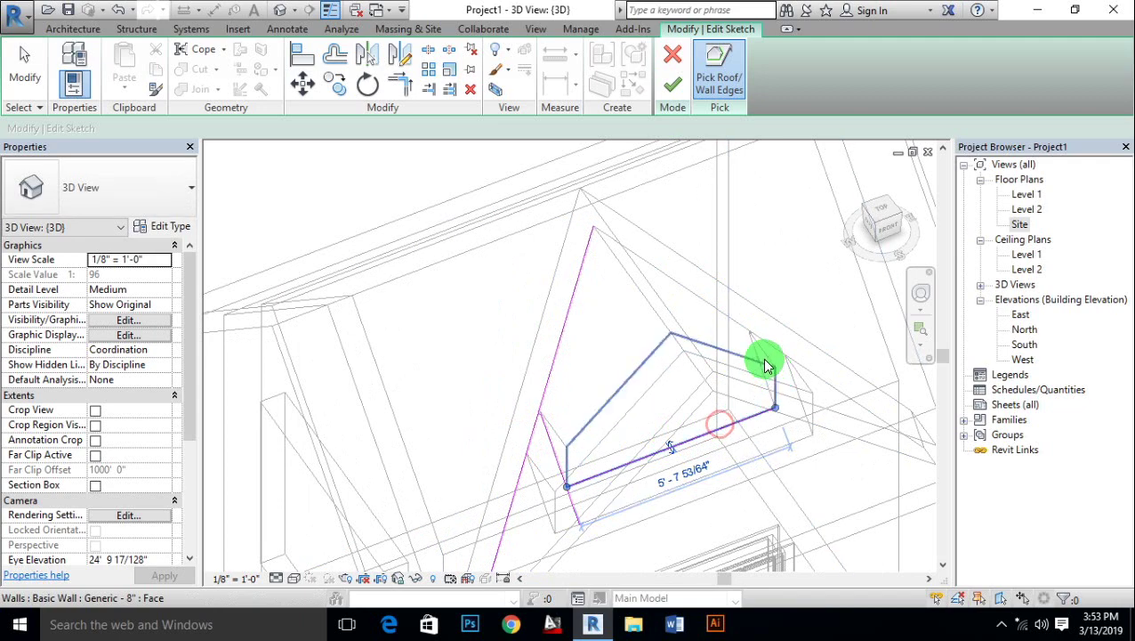
pyautogui.click(715, 308)
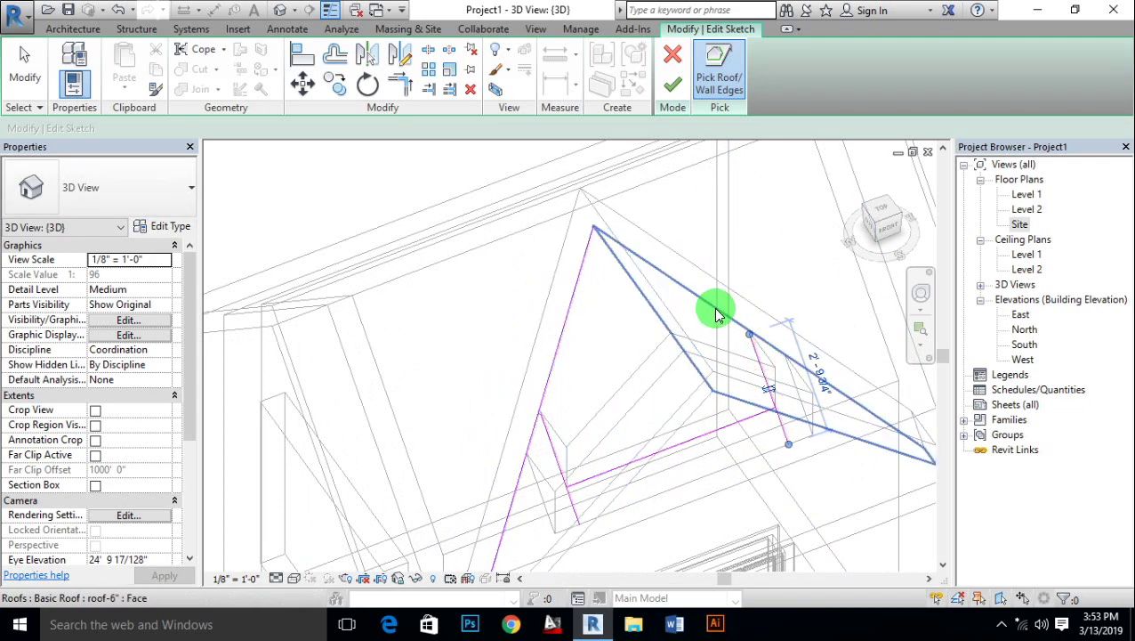
# Step: Trim the boundary lines into closed corners and finish the dormer opening
pyautogui.click(402, 82)
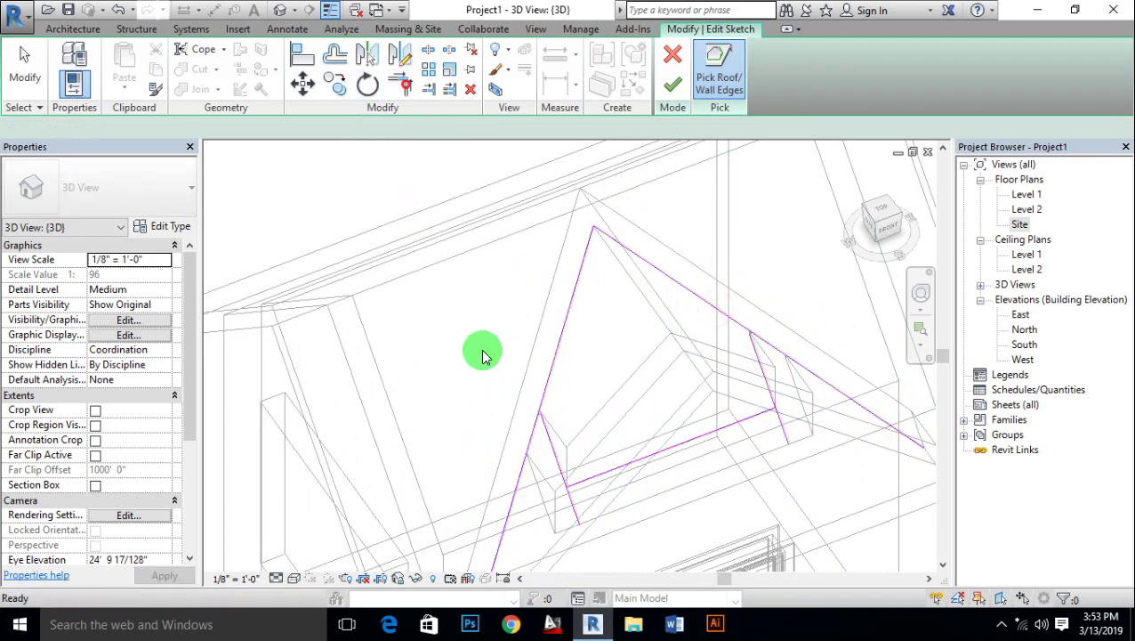
pyautogui.click(553, 369)
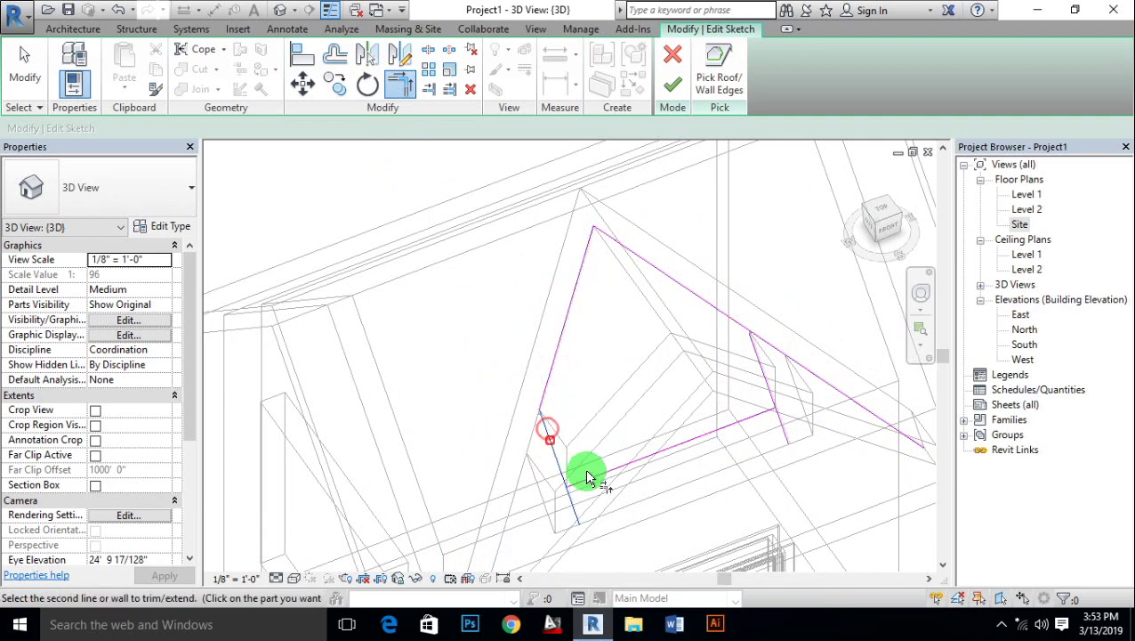
pyautogui.click(623, 466)
pyautogui.click(771, 381)
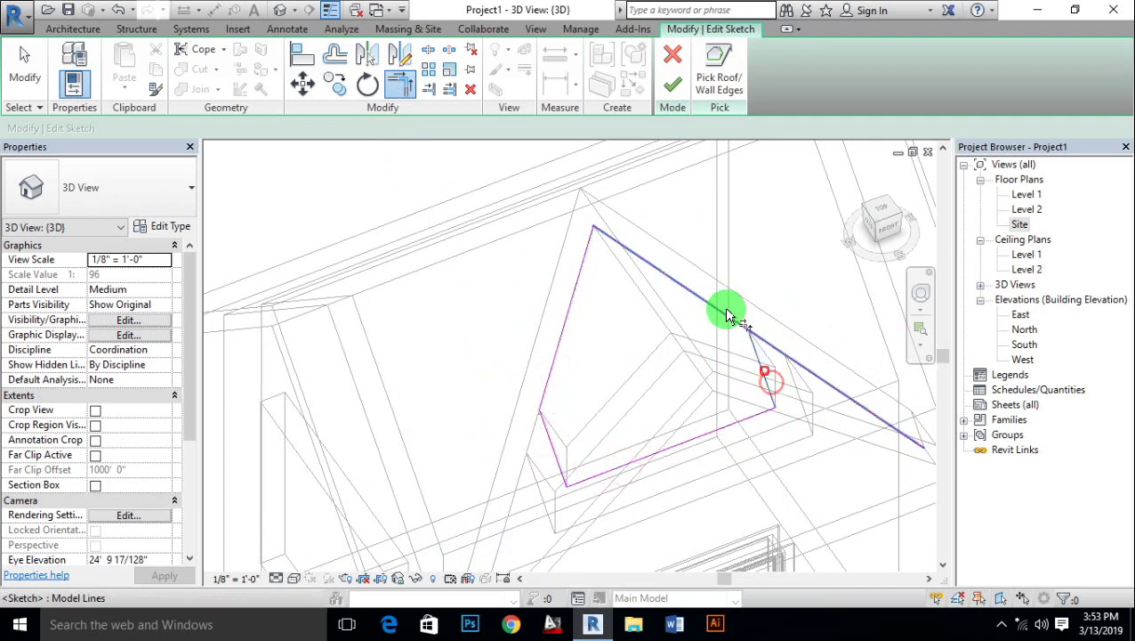
pyautogui.click(726, 309)
pyautogui.click(672, 83)
pyautogui.scroll(-5, 703, 267)
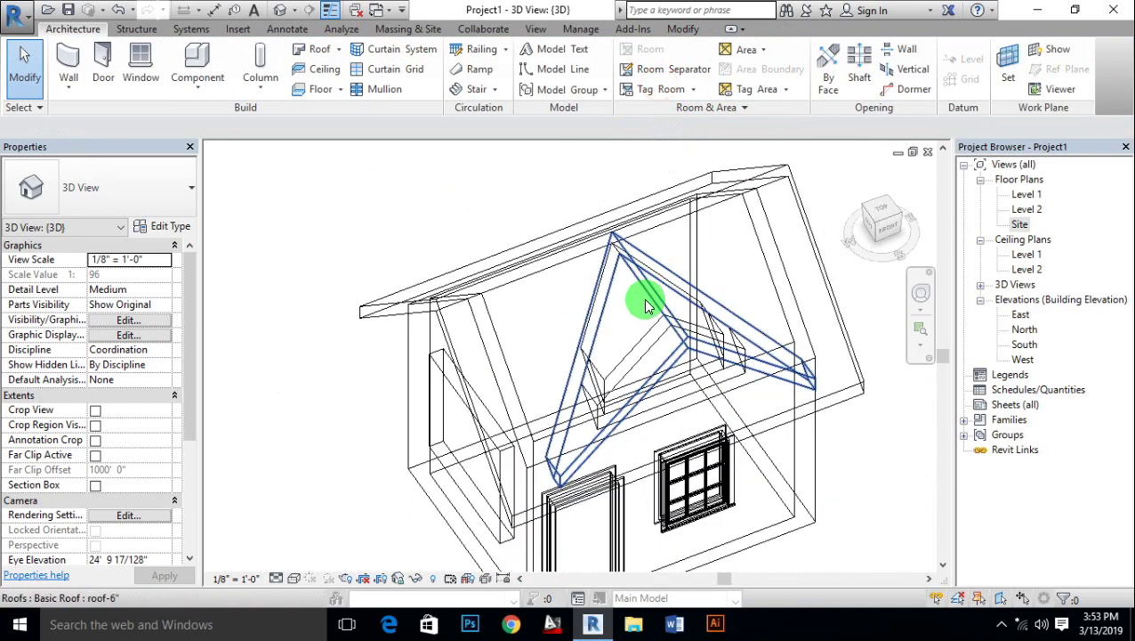
pyautogui.click(296, 581)
# Step: Return to shaded display and orbit to look down on the dormer
pyautogui.click(329, 521)
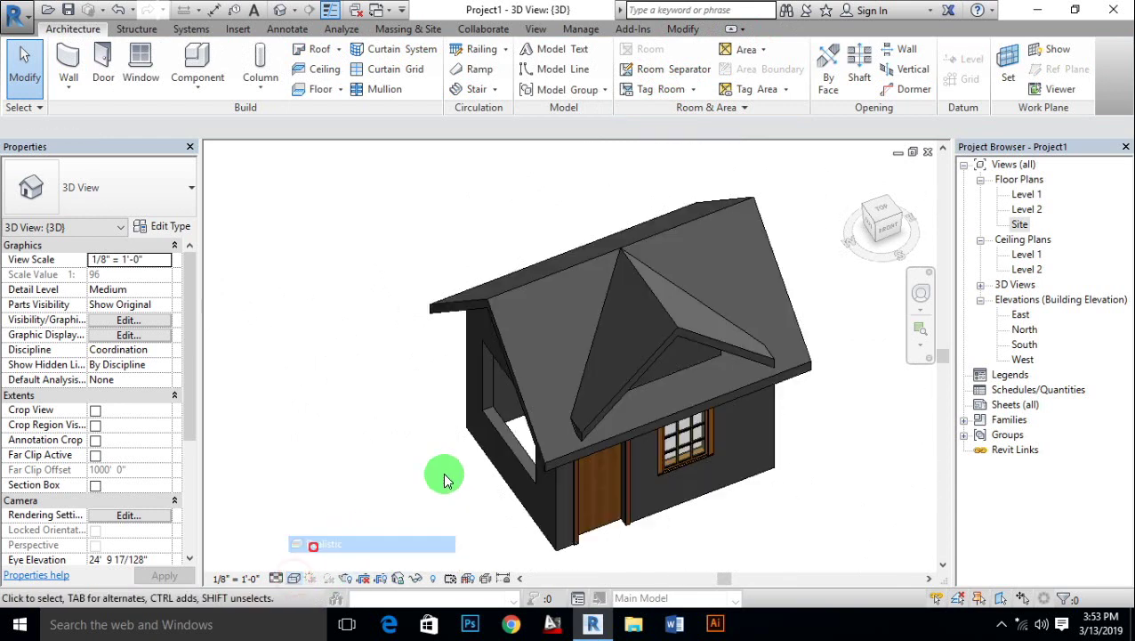
pyautogui.moveTo(443, 474)
pyautogui.keyDown('shift'); pyautogui.mouseDown(button='middle')
pyautogui.moveTo(494, 482)
pyautogui.moveTo(627, 314)
pyautogui.moveTo(676, 170)
pyautogui.moveTo(732, 234)
pyautogui.moveTo(826, 292)
pyautogui.moveTo(820, 235)
pyautogui.mouseUp(button='middle'); pyautogui.keyUp('shift')
pyautogui.moveTo(816, 226)
pyautogui.mouseDown()
pyautogui.moveTo(811, 261)
pyautogui.moveTo(837, 317)
pyautogui.moveTo(735, 278)
pyautogui.moveTo(705, 288)
pyautogui.moveTo(672, 228)
pyautogui.moveTo(691, 375)
pyautogui.moveTo(756, 527)
pyautogui.moveTo(819, 500)
pyautogui.moveTo(870, 448)
pyautogui.moveTo(841, 474)
pyautogui.moveTo(598, 494)
pyautogui.moveTo(515, 608)
pyautogui.moveTo(559, 334)
pyautogui.mouseUp()
pyautogui.moveTo(560, 334)
pyautogui.keyDown('shift'); pyautogui.mouseDown(button='middle')
pyautogui.moveTo(519, 527)
pyautogui.moveTo(355, 240)
pyautogui.mouseUp(button='middle'); pyautogui.keyUp('shift')
# Step: Place a Fixed 16" x 24" window in the dormer's front wall
pyautogui.click(144, 64)
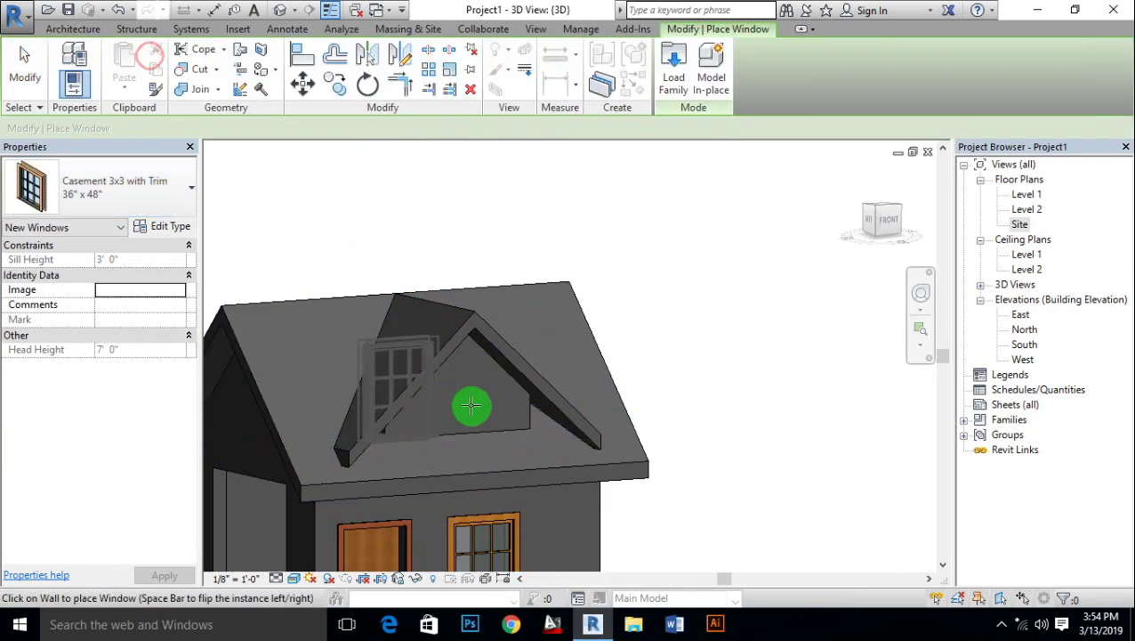
pyautogui.click(132, 181)
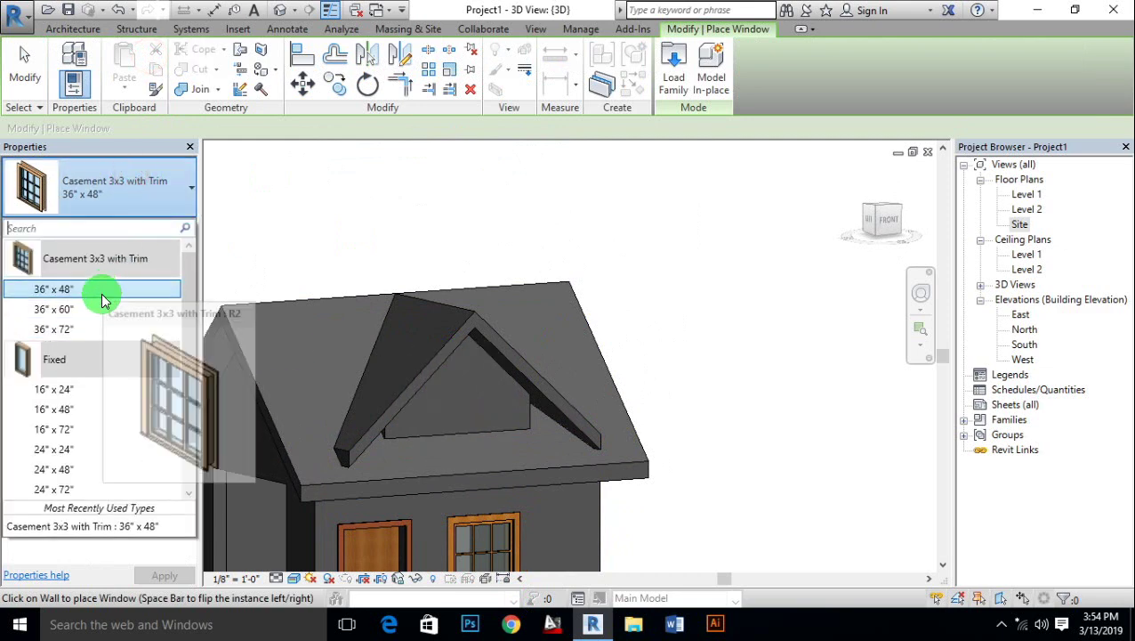
pyautogui.click(102, 298)
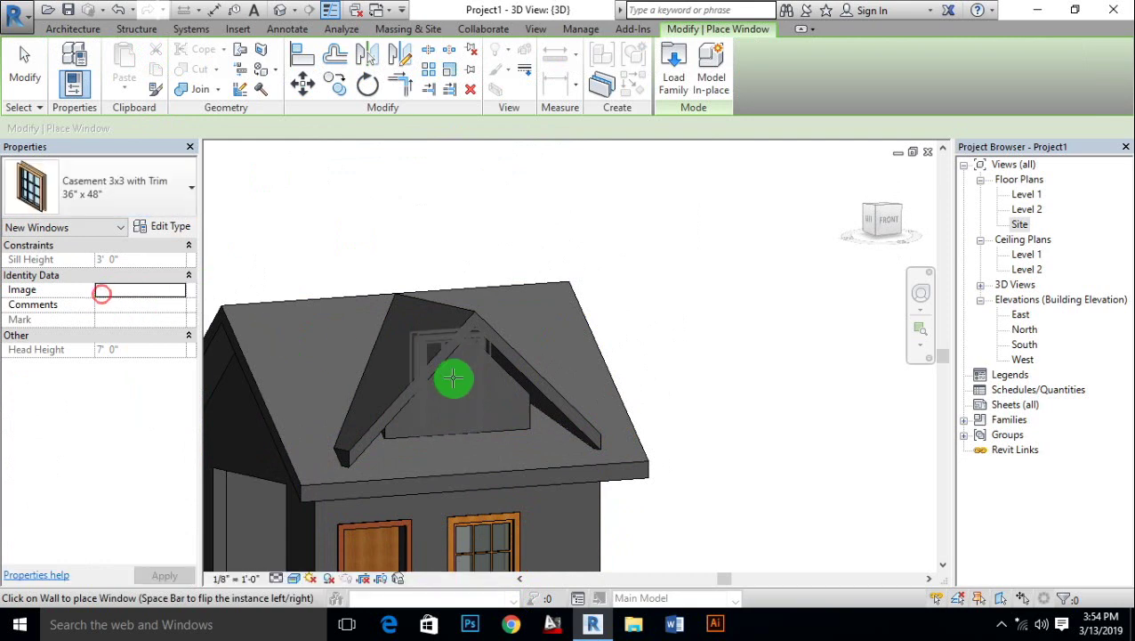
pyautogui.click(38, 162)
pyautogui.click(91, 386)
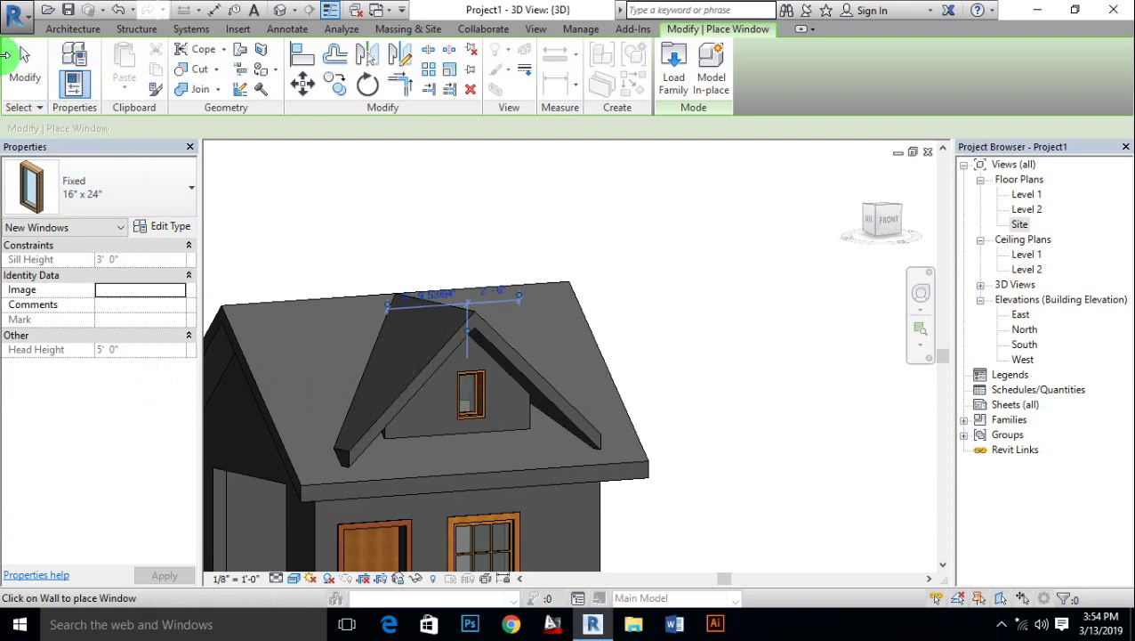
pyautogui.click(14, 82)
pyautogui.moveTo(291, 330)
pyautogui.keyDown('shift'); pyautogui.mouseDown(button='middle')
pyautogui.moveTo(454, 423)
pyautogui.moveTo(398, 421)
pyautogui.moveTo(421, 320)
pyautogui.moveTo(540, 342)
pyautogui.moveTo(578, 301)
pyautogui.moveTo(664, 268)
pyautogui.moveTo(677, 237)
pyautogui.moveTo(436, 393)
pyautogui.moveTo(535, 324)
pyautogui.moveTo(385, 456)
pyautogui.moveTo(439, 468)
pyautogui.moveTo(418, 428)
pyautogui.moveTo(267, 356)
pyautogui.mouseUp(button='middle'); pyautogui.keyUp('shift')
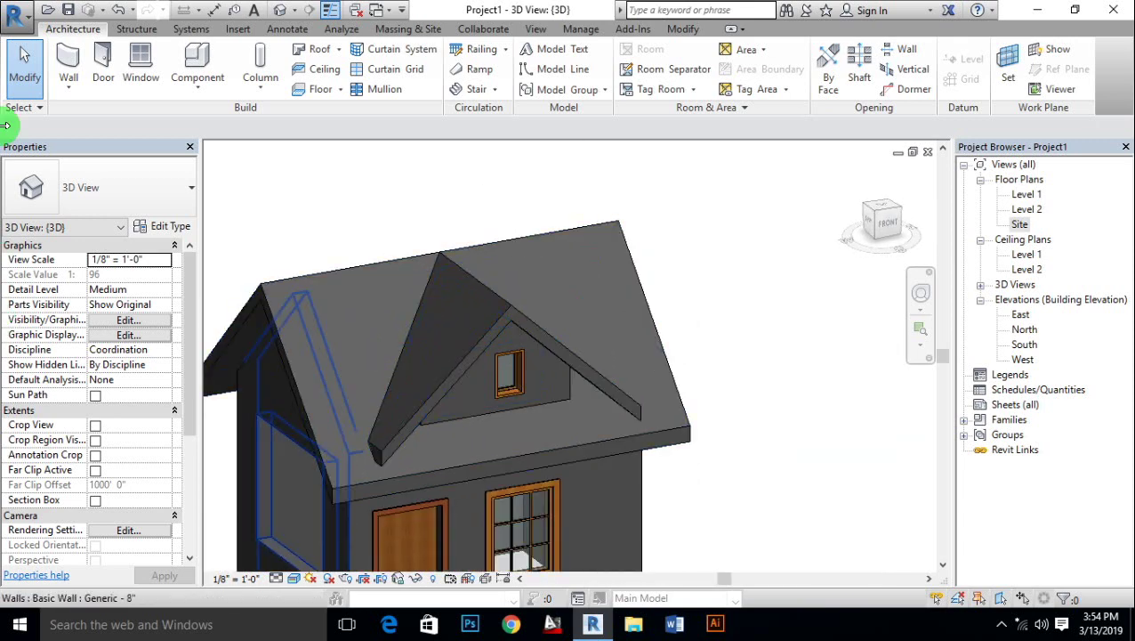